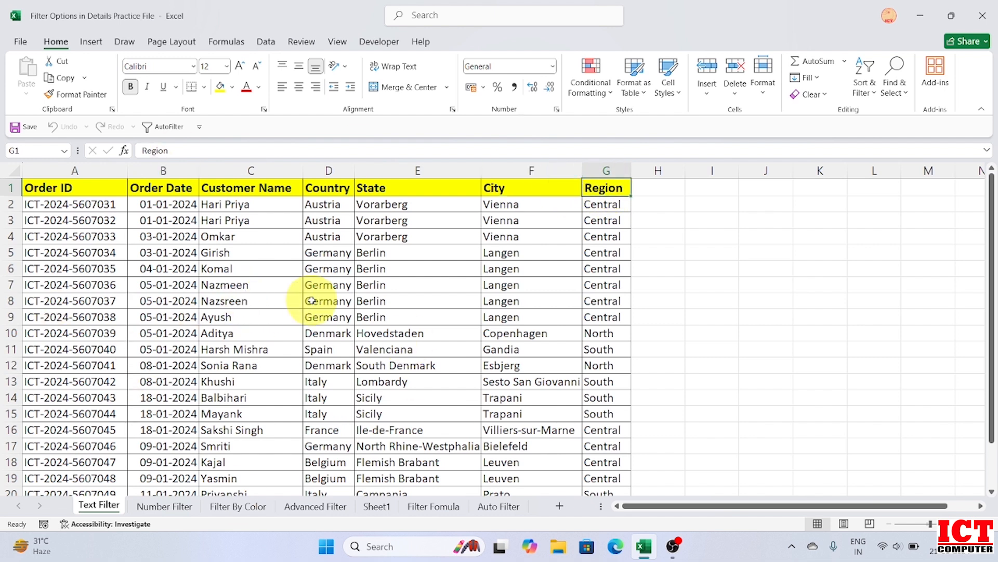
Replace the customer name in cell C3 with a different full name
click(227, 222)
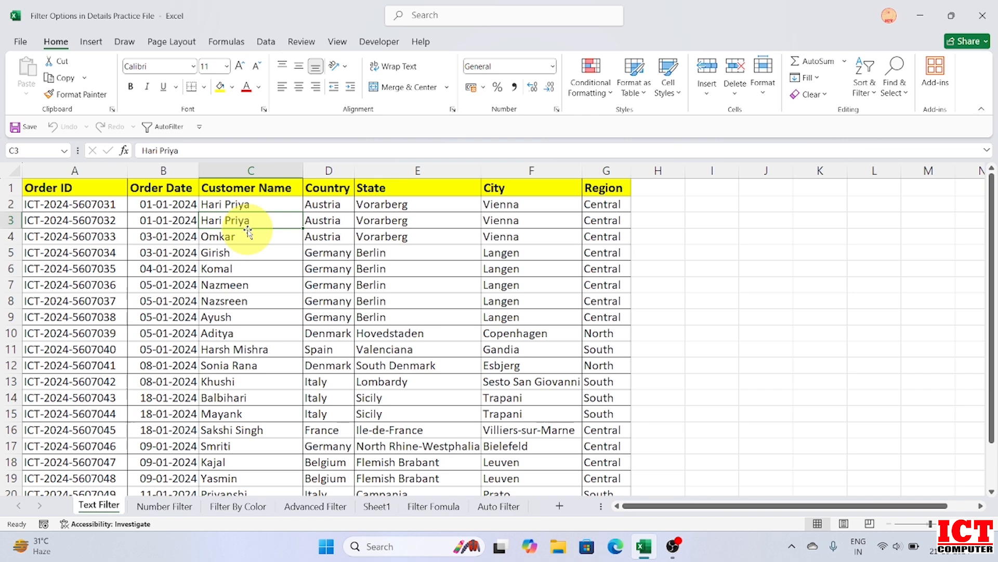
text(Sanjay Kuma)
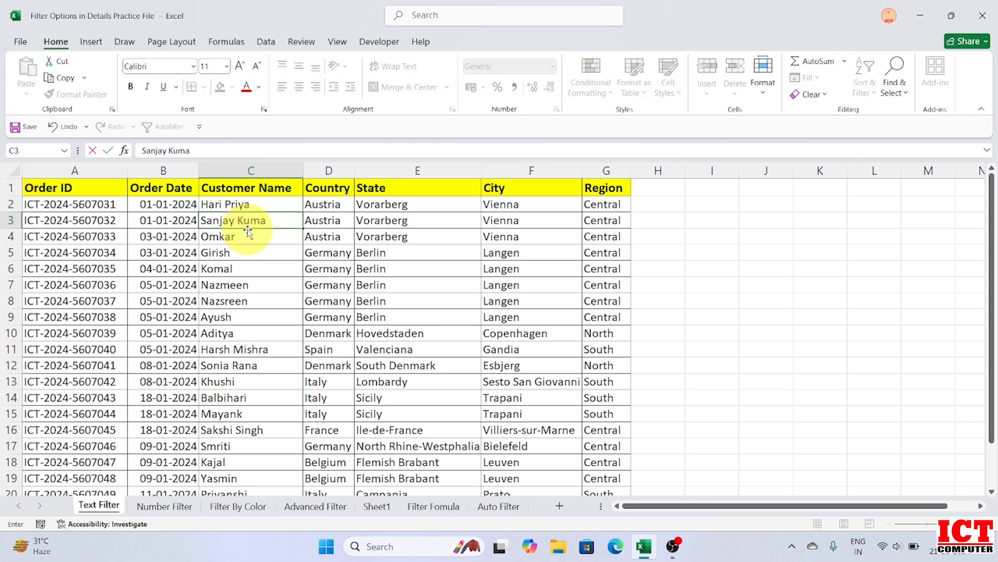
text(r)
key(Return)
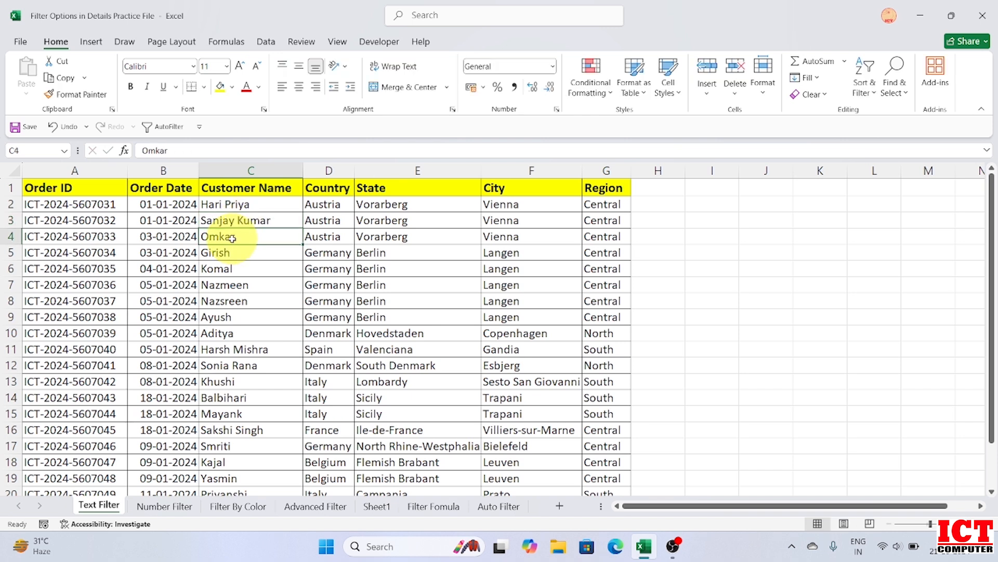
click(249, 258)
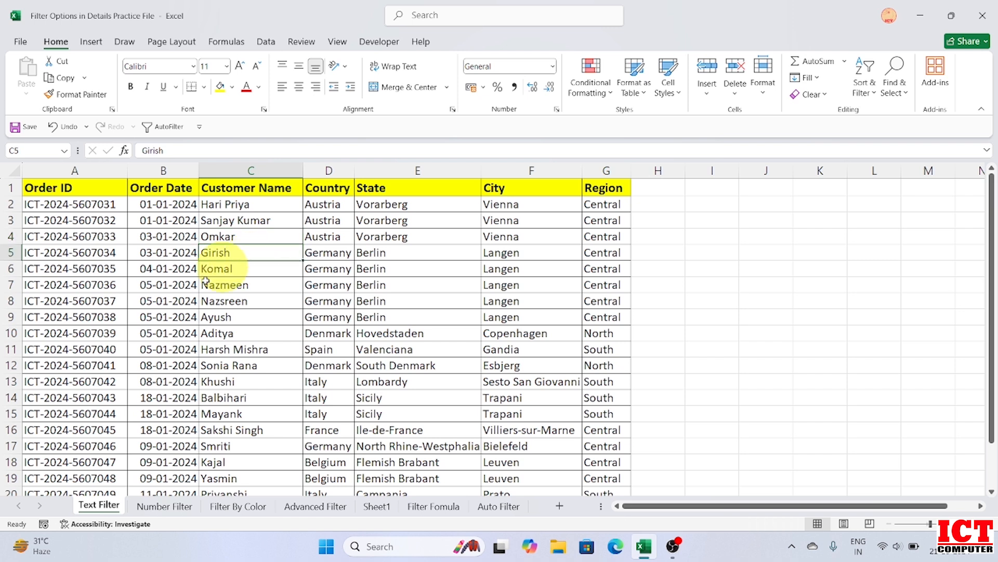
Turn on filtering for the order table's header row, starting from the Order ID heading
click(85, 188)
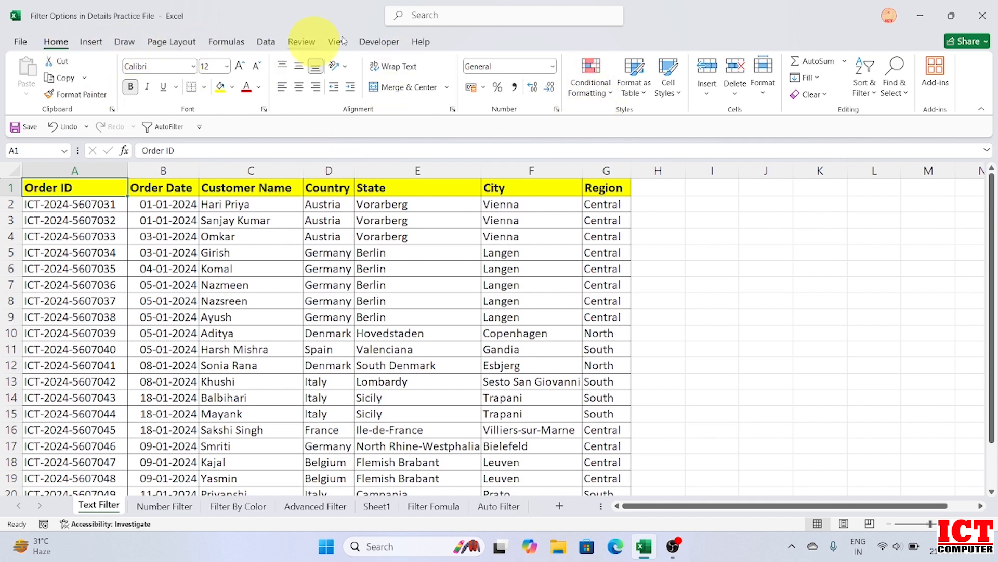
click(266, 41)
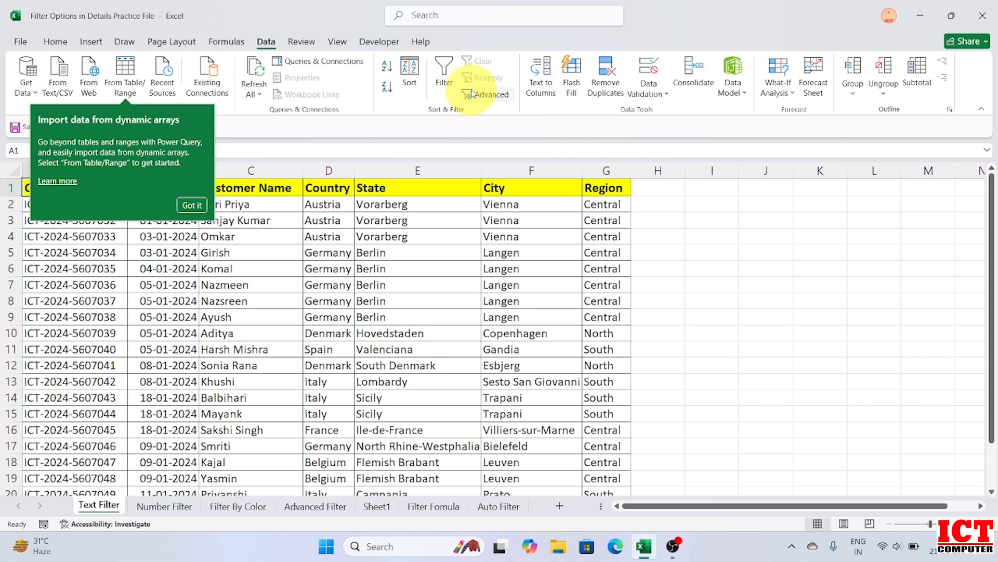
click(445, 73)
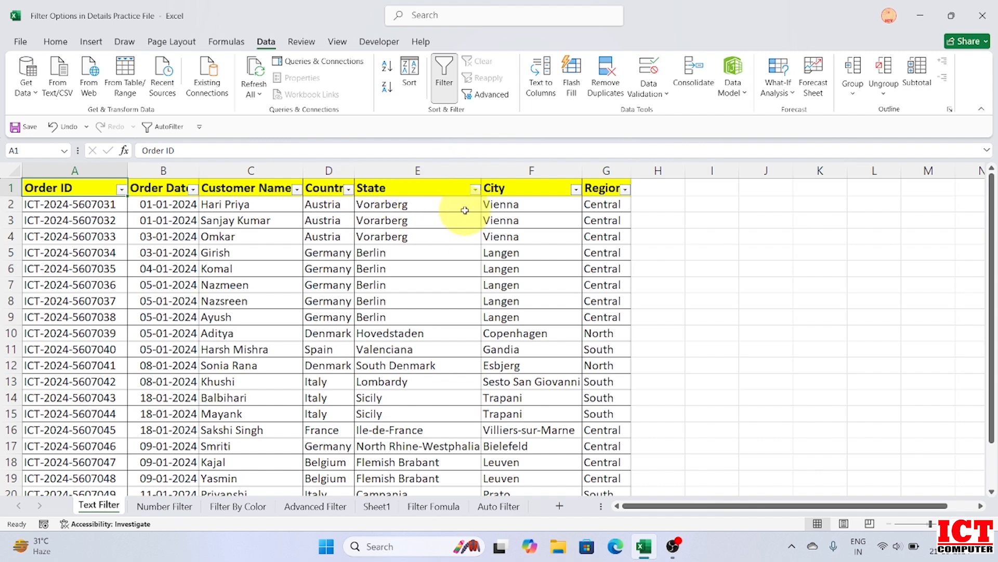
click(349, 190)
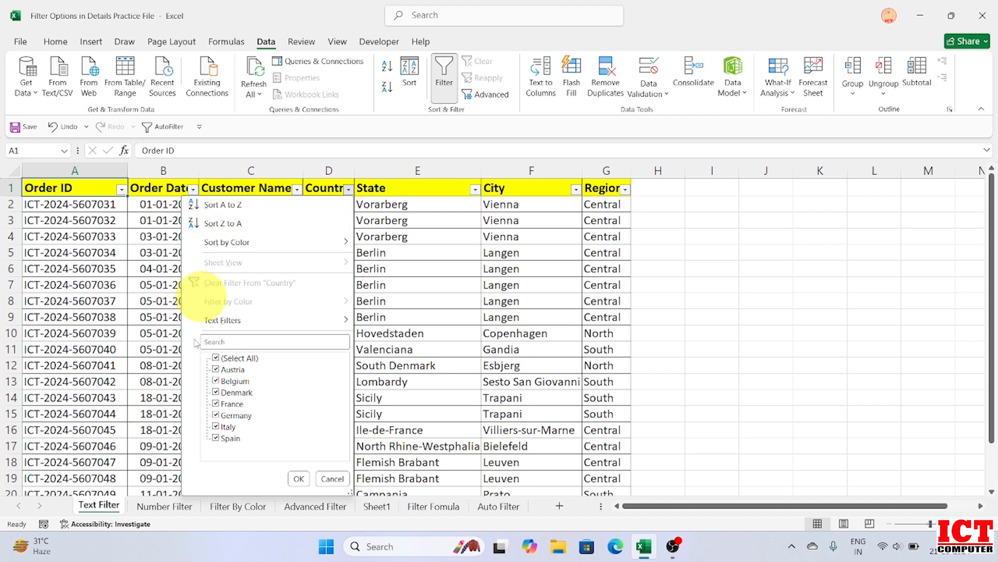
mouse_move(228, 321)
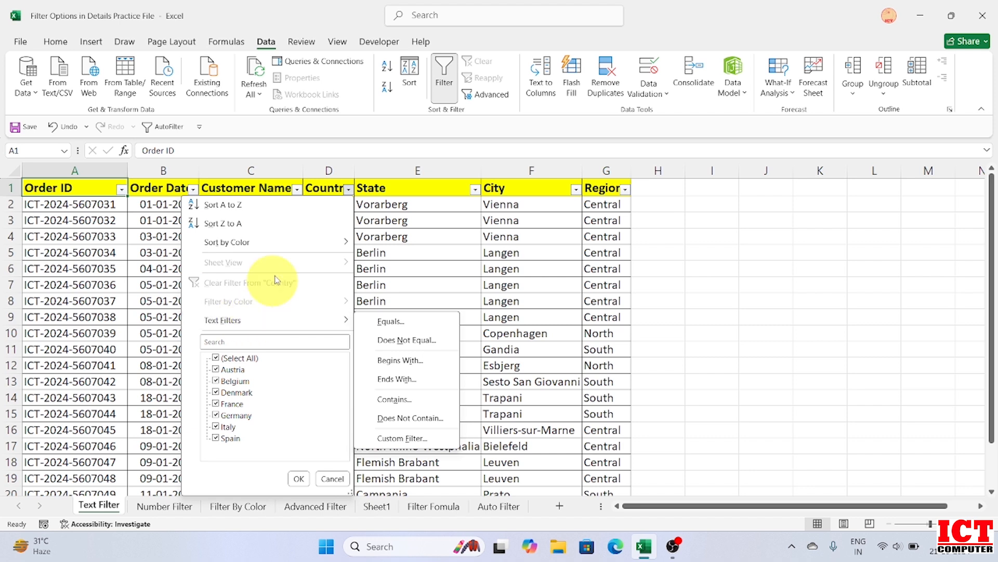
click(372, 208)
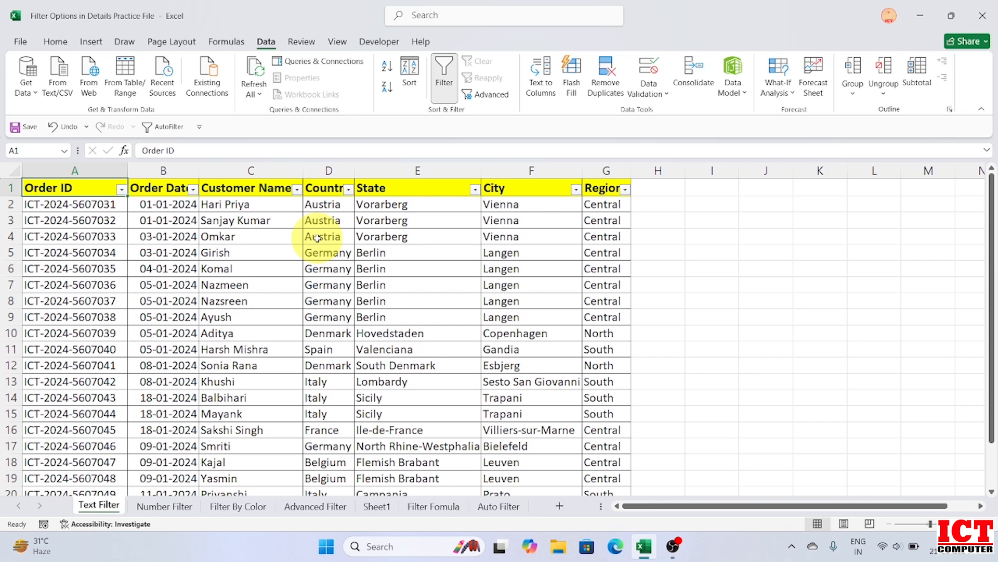
Apply an Equals text filter to the Country column with the value "italy"
click(348, 189)
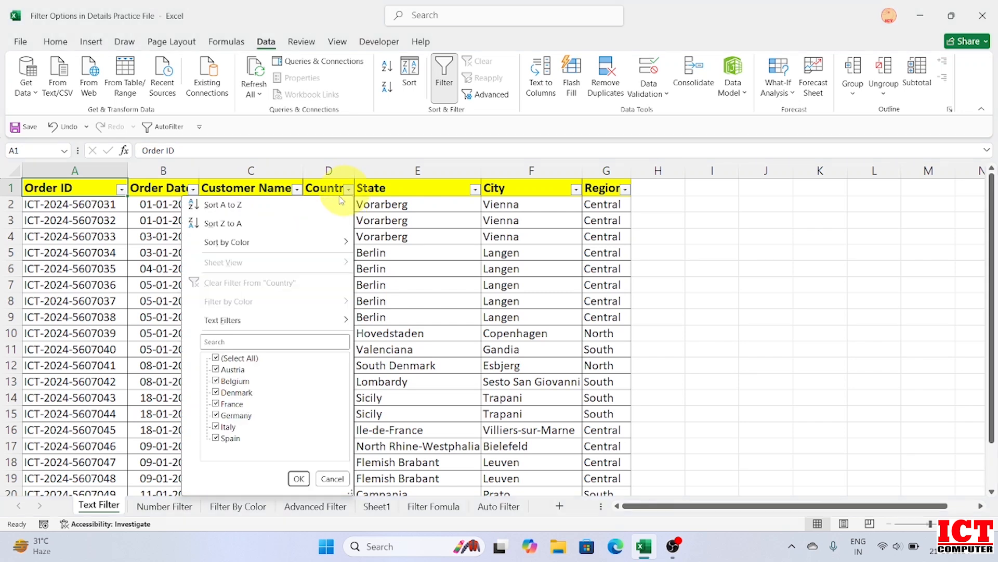
mouse_move(282, 325)
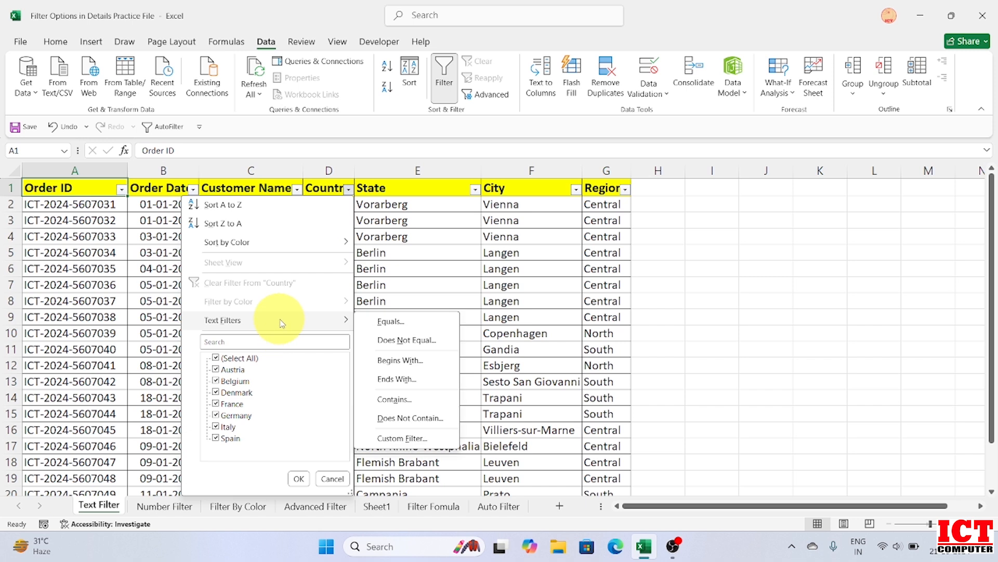
click(398, 324)
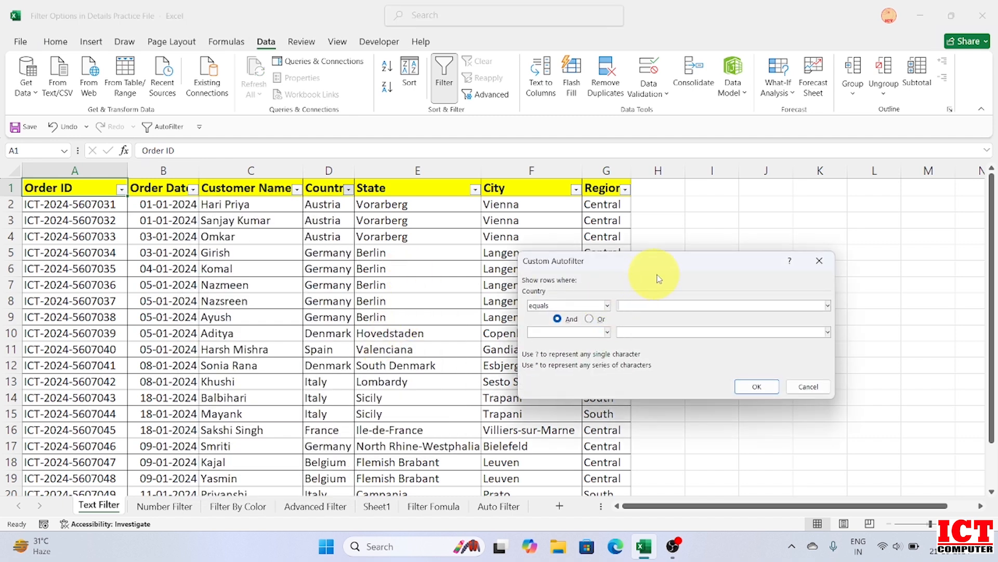
drag(661, 254, 628, 196)
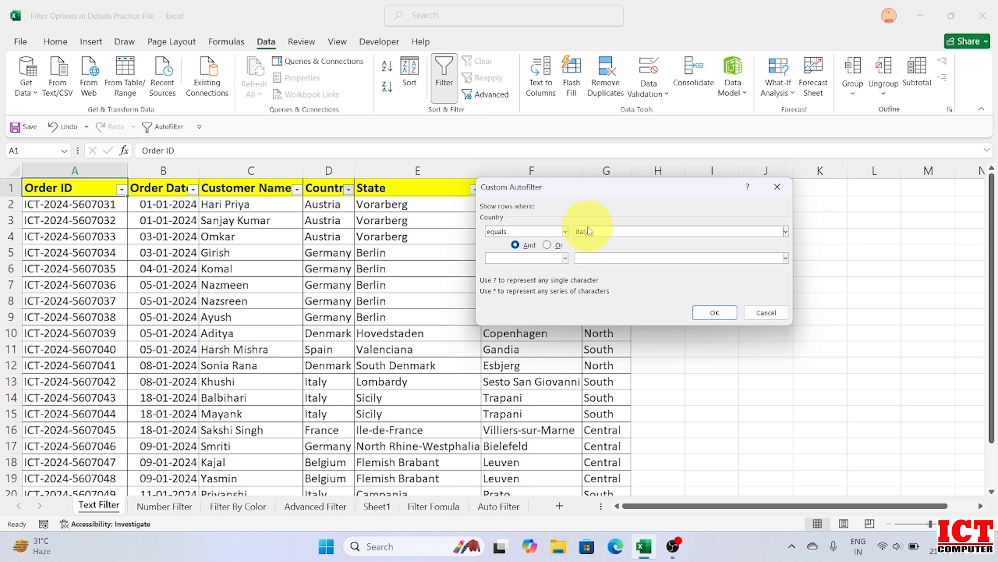
click(715, 313)
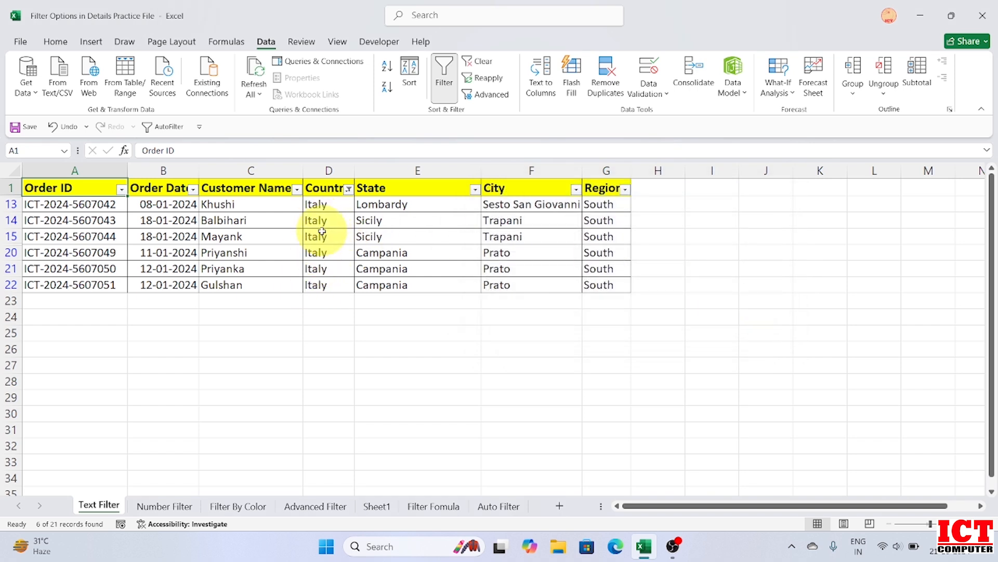
Clear the Country filter and apply an Equals text filter for Spain to that column
click(348, 189)
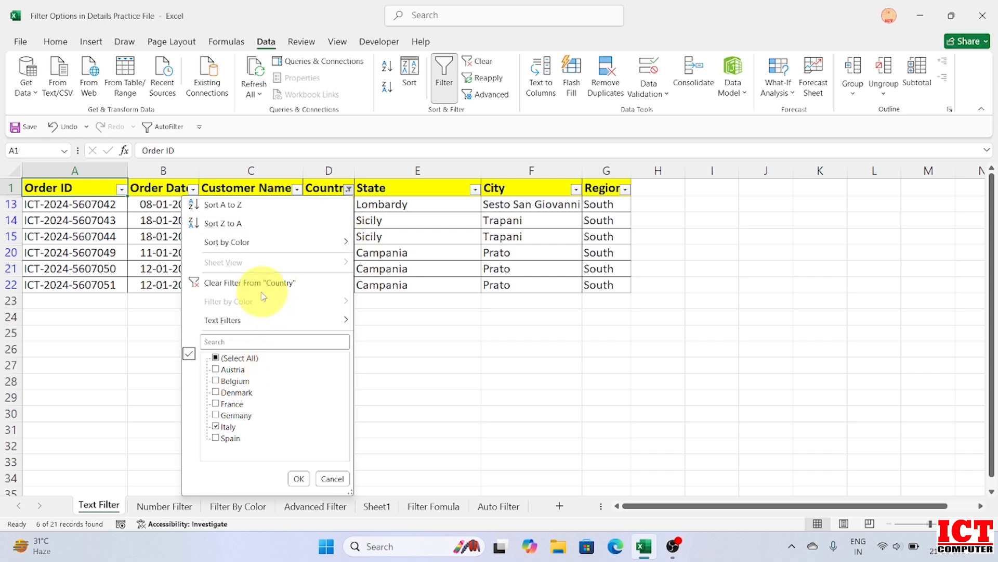
click(248, 283)
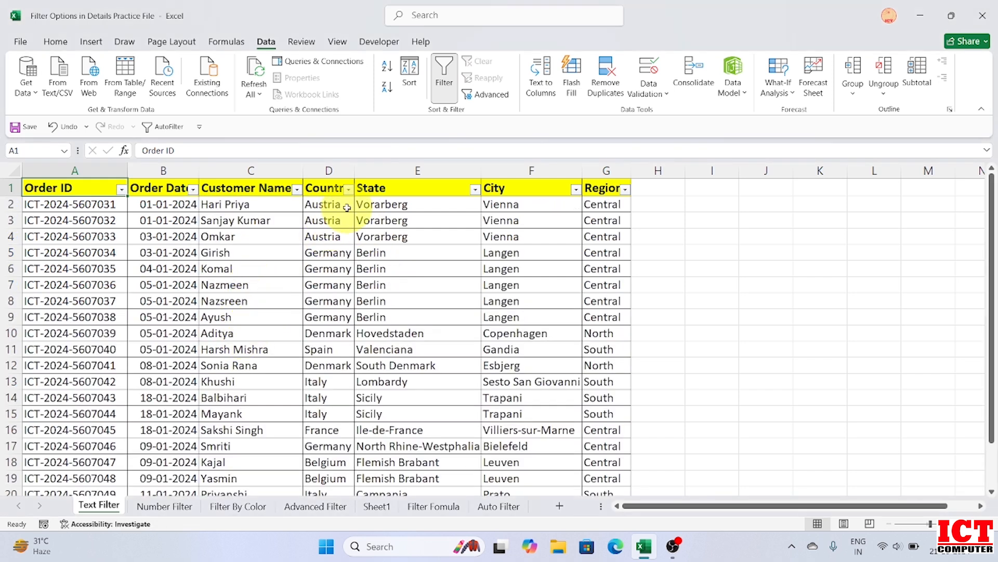
click(348, 189)
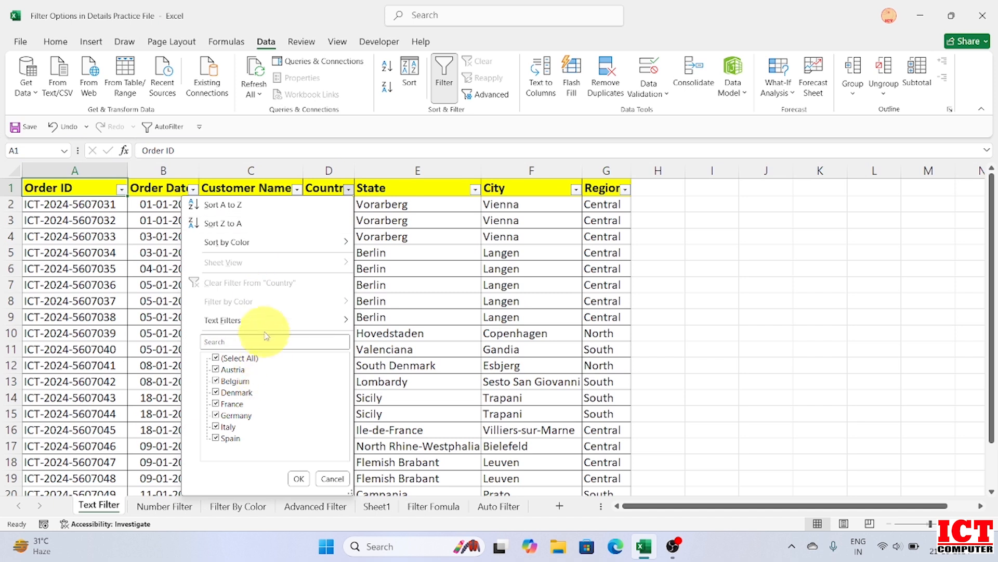
click(418, 327)
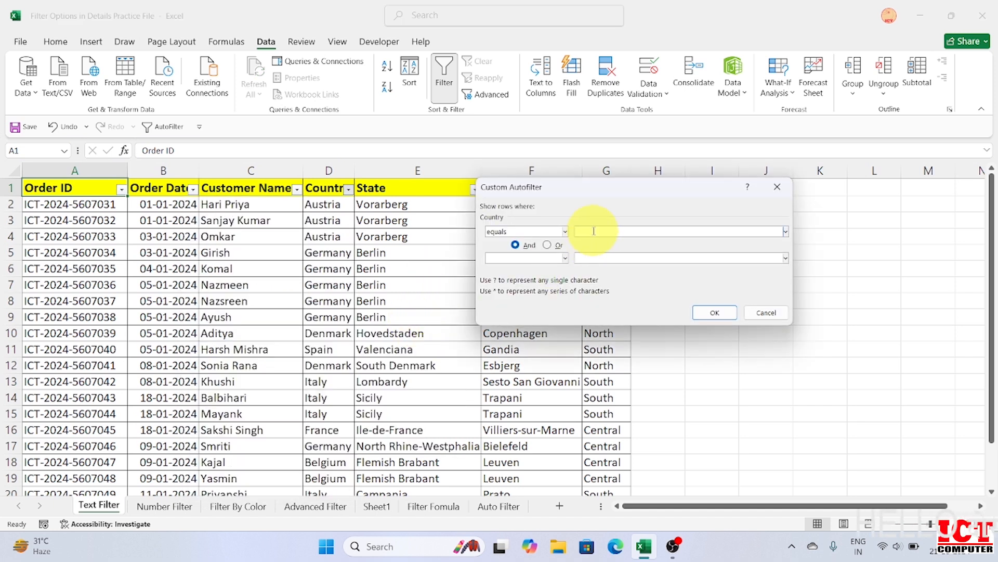
key(Return)
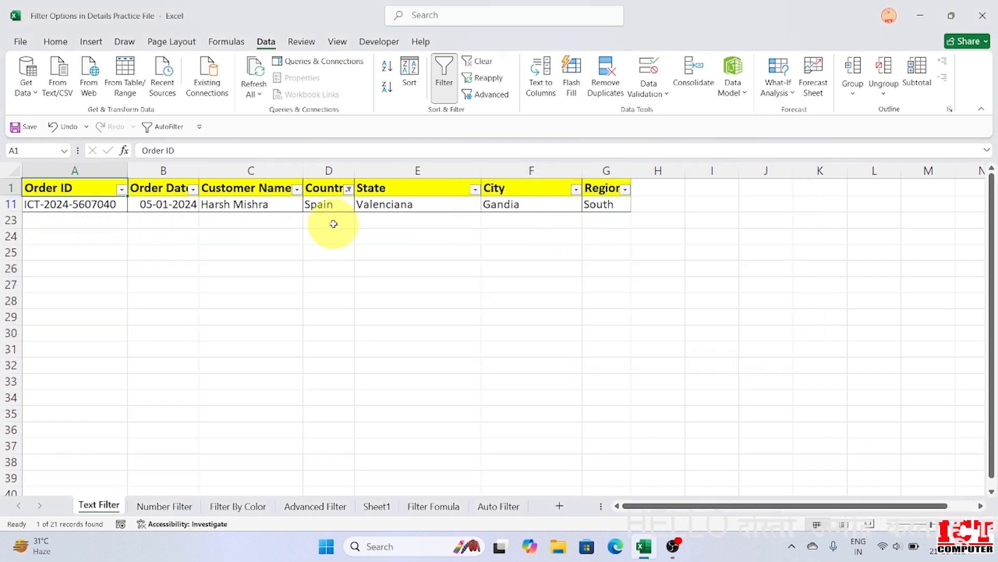
Clear the filter from Country and show only rows whose country equals "germany" with a text filter
click(348, 190)
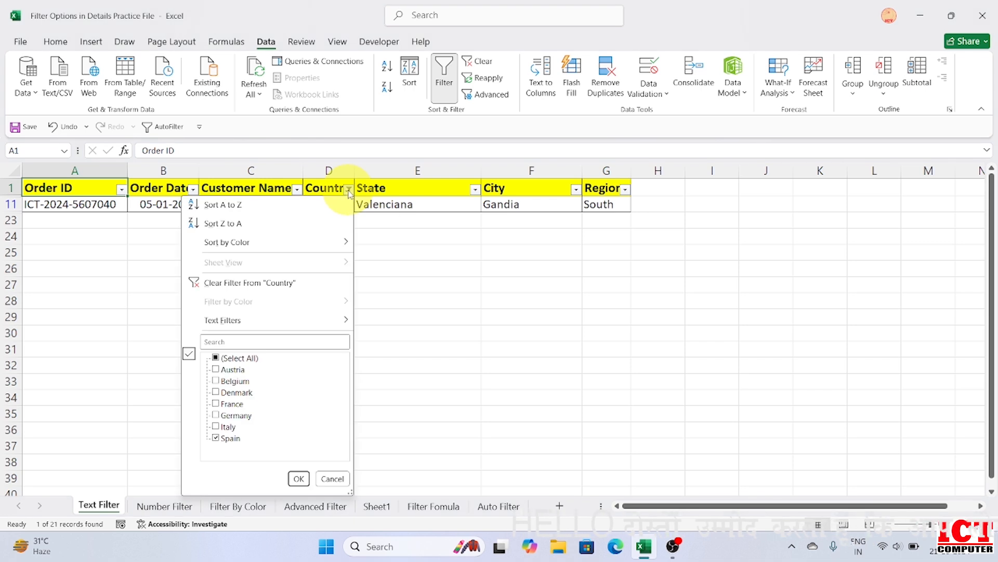
click(297, 282)
click(348, 189)
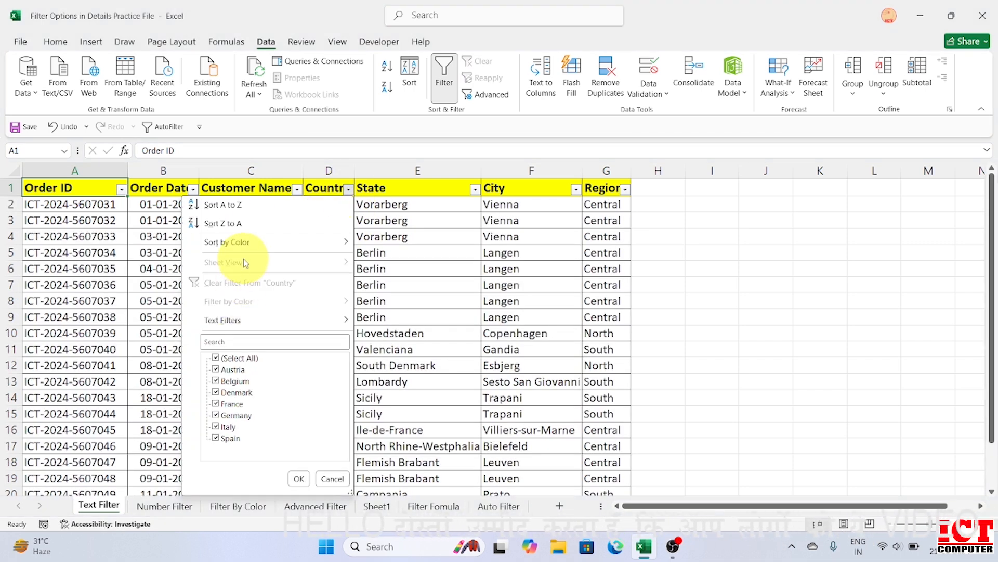
mouse_move(224, 320)
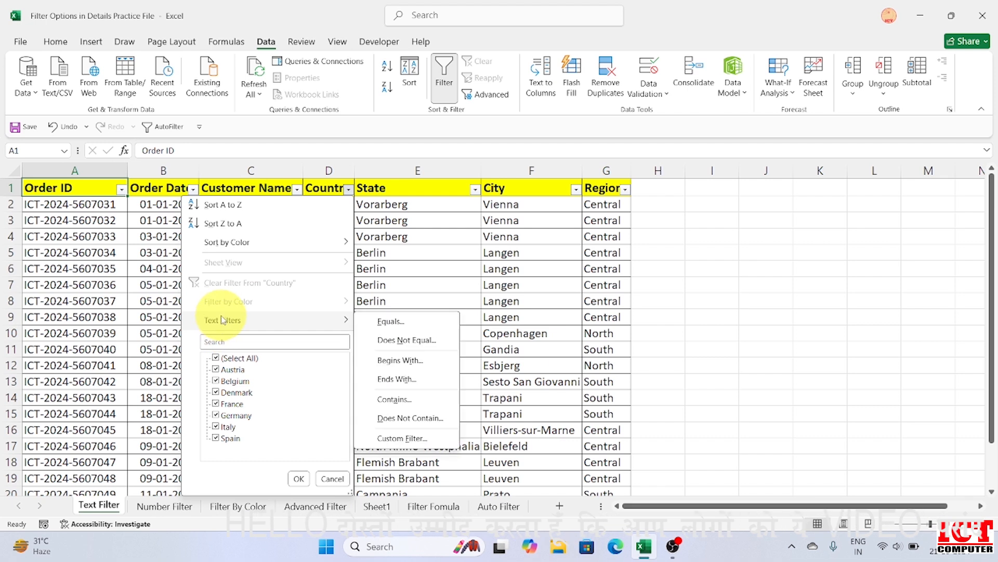
click(406, 325)
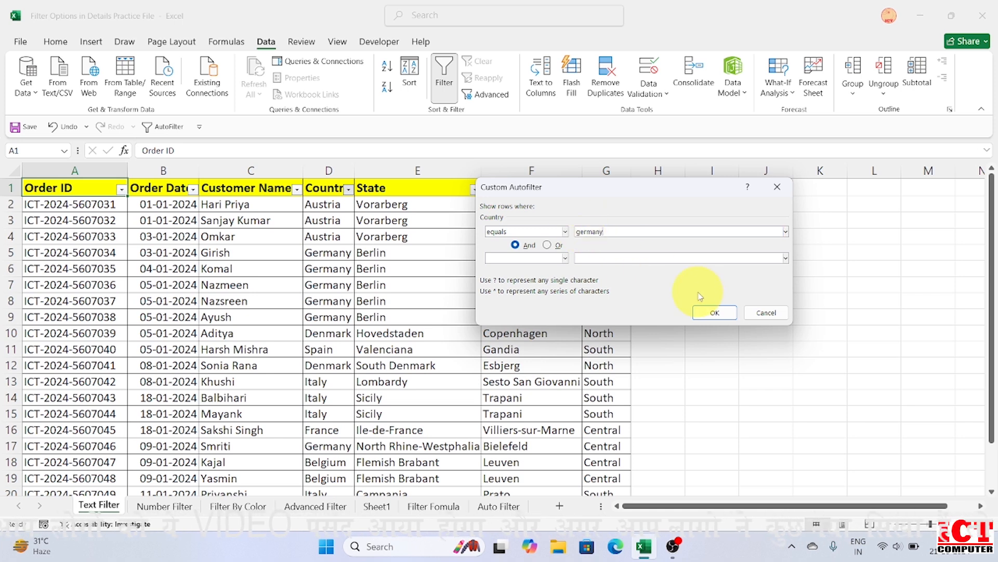
click(716, 312)
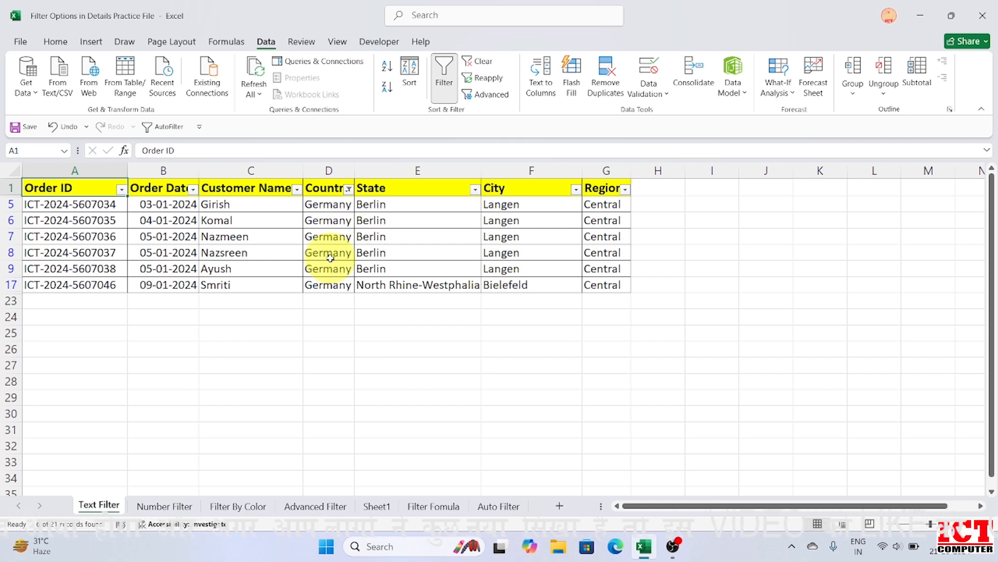
Clear the Country filter and apply a Does Not Equal text filter with the value "italy"
click(348, 189)
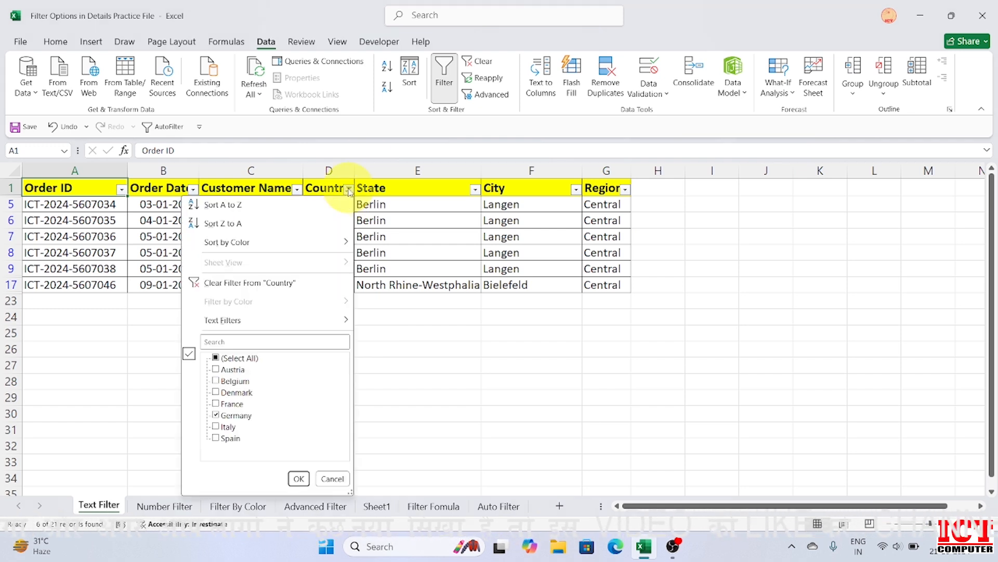
click(310, 287)
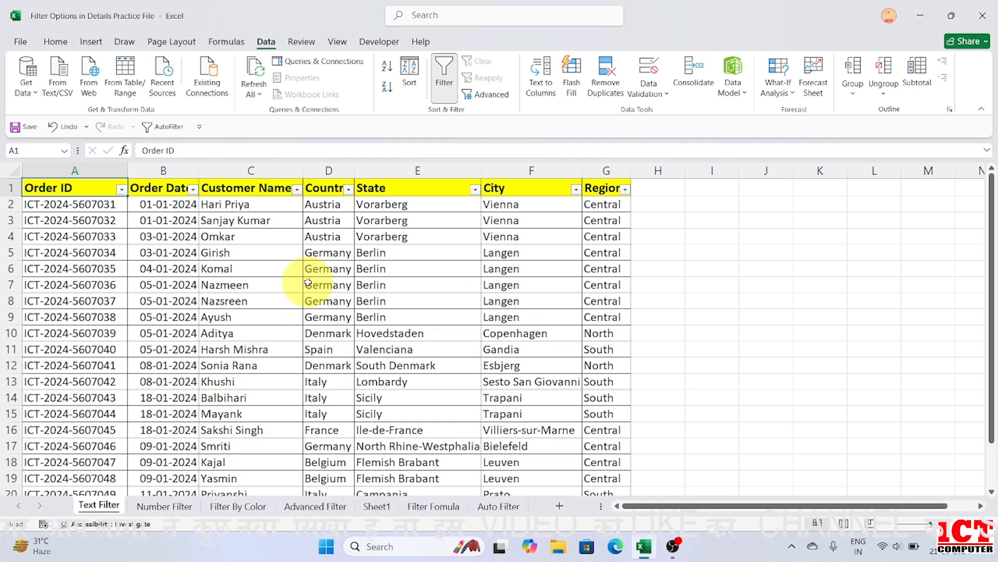
click(349, 189)
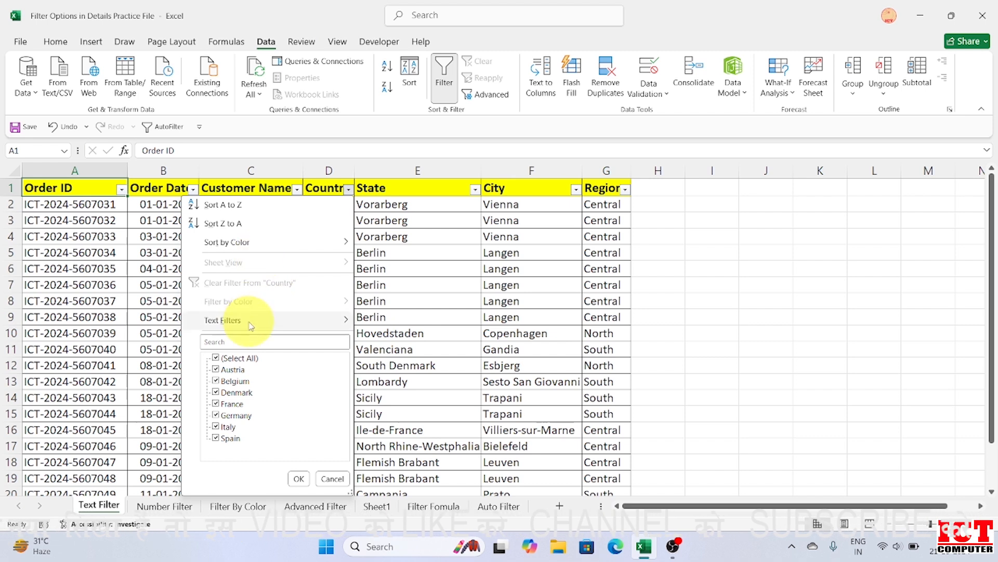
mouse_move(255, 320)
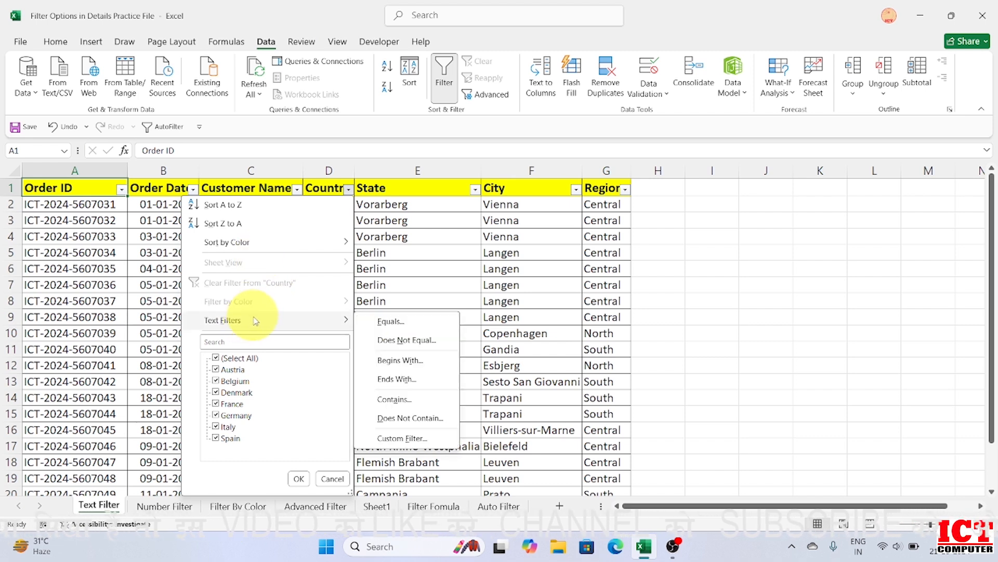
click(392, 343)
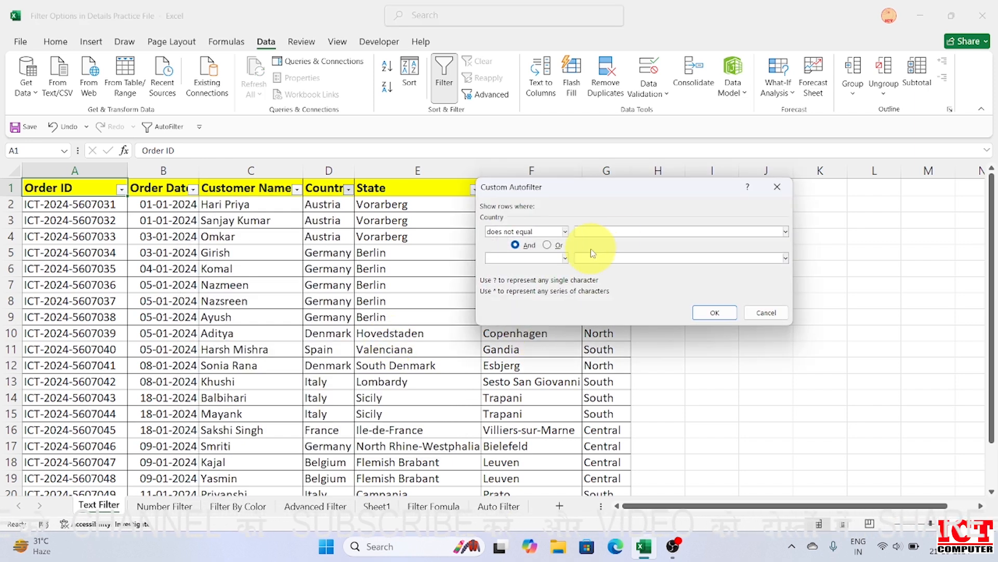
click(587, 230)
text(italy)
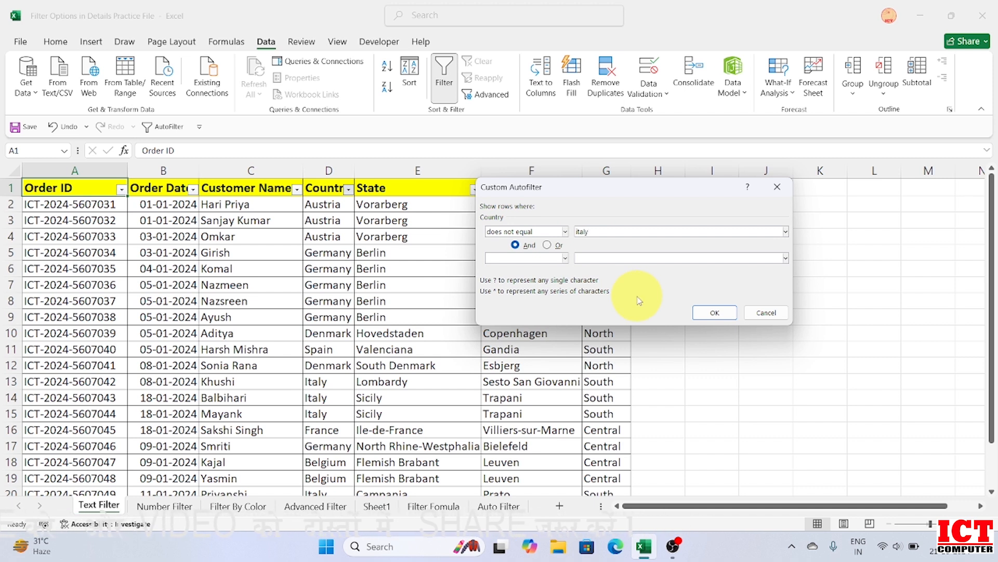
click(711, 312)
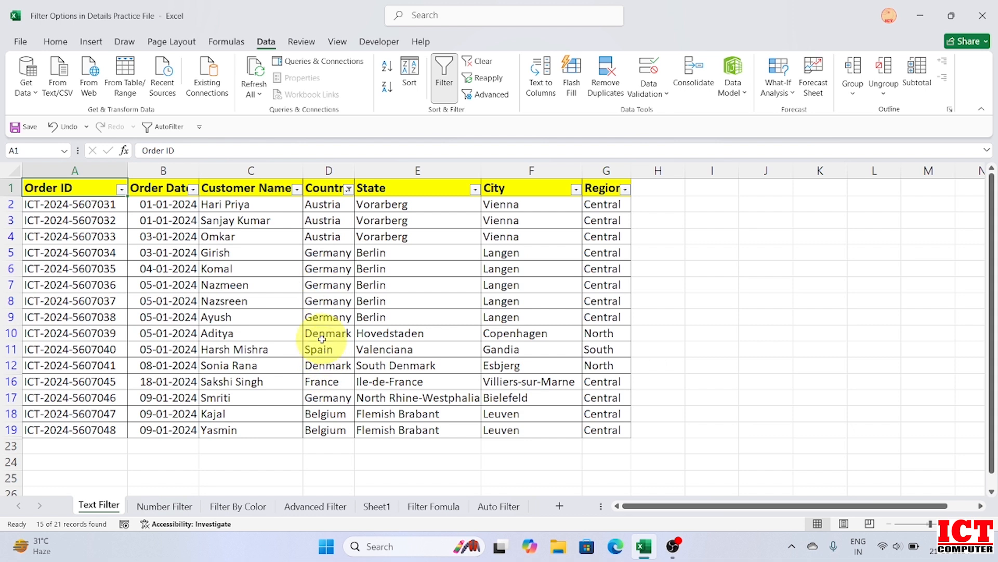
Clear the Country filter and apply a Begins With text filter with the value "a" to that column
click(349, 189)
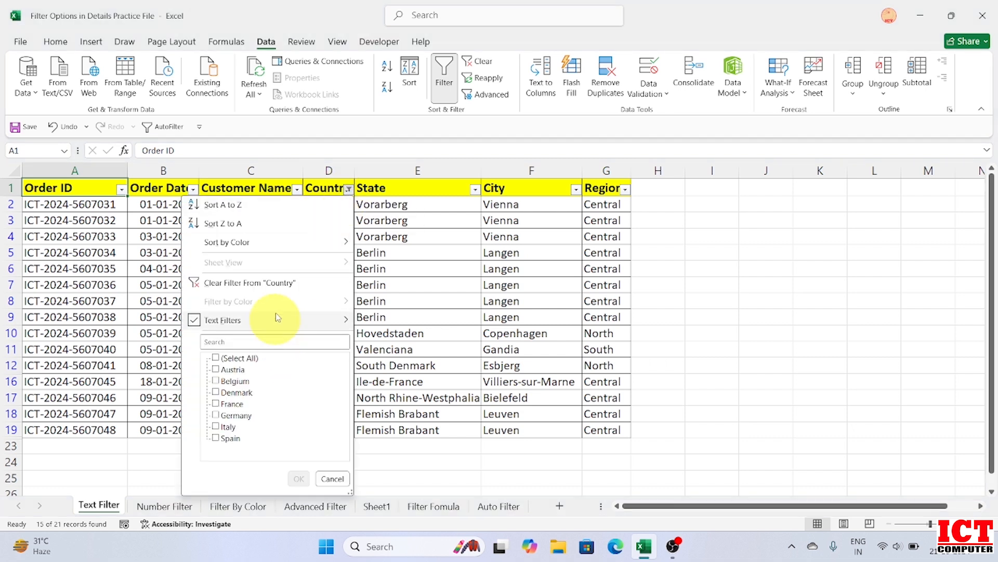
click(283, 284)
click(348, 190)
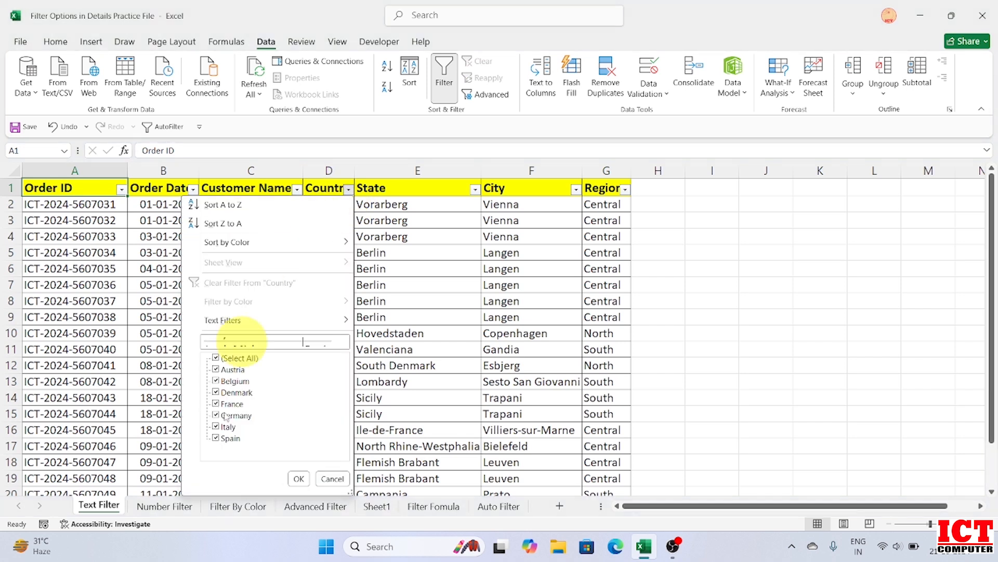
mouse_move(250, 323)
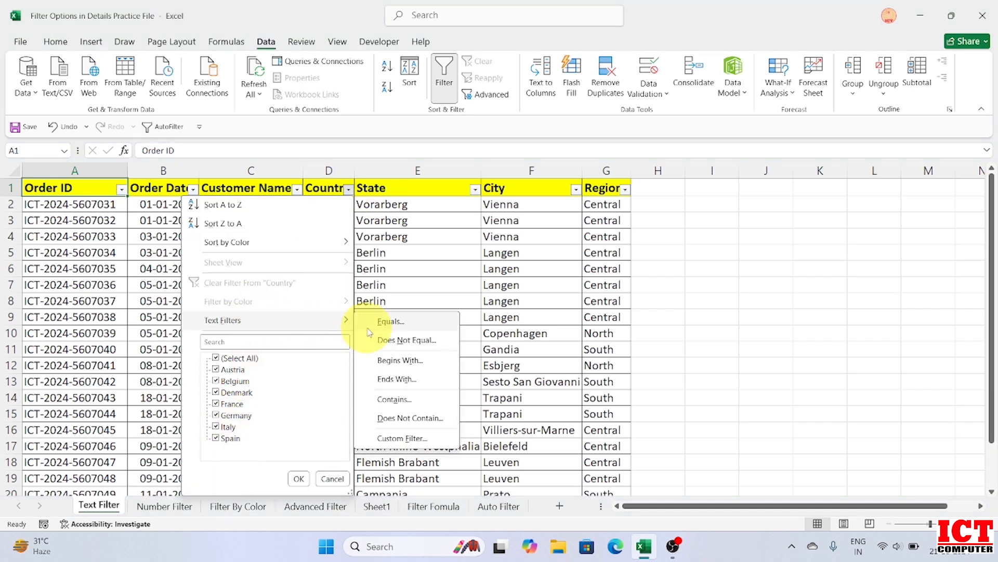
click(397, 361)
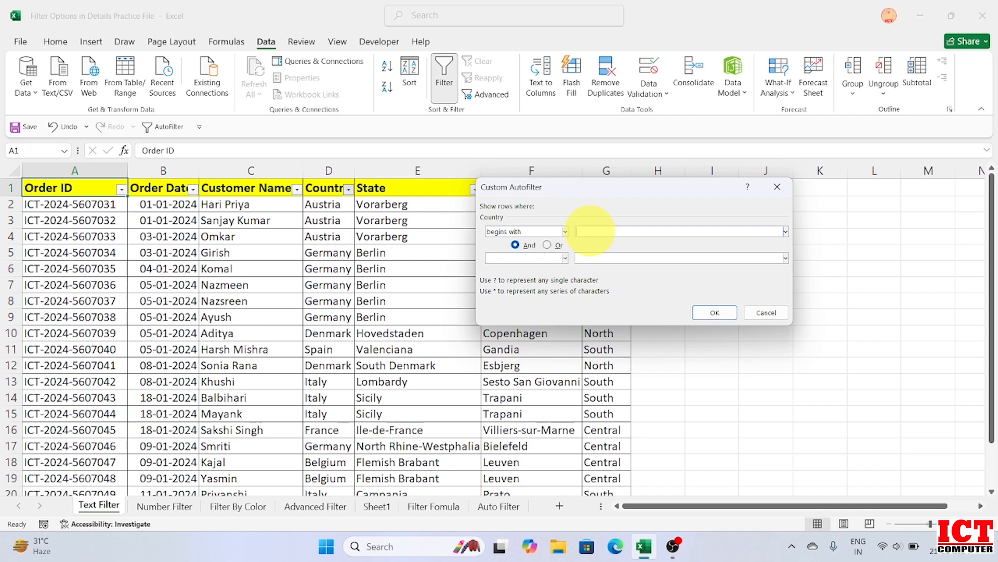
text(a)
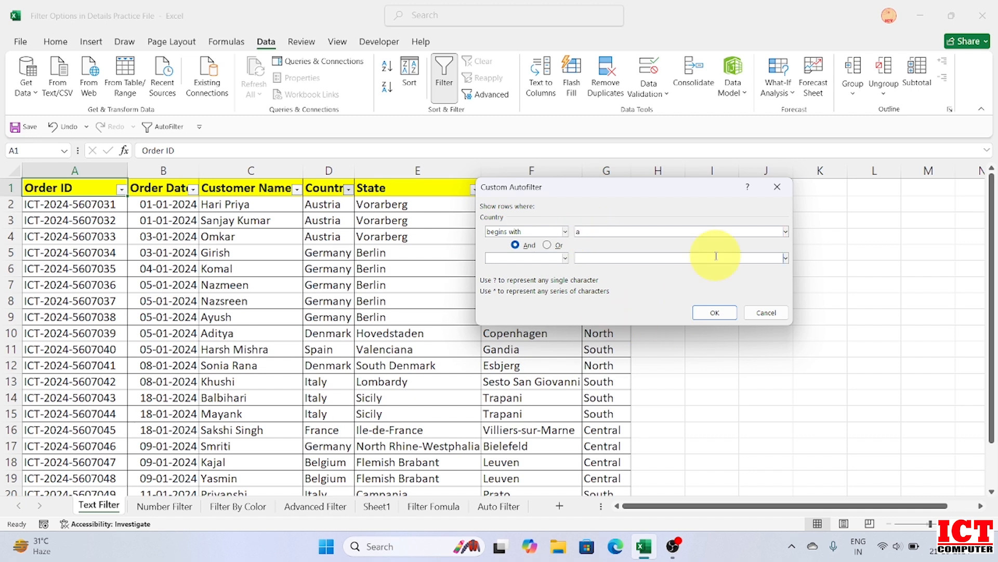
click(714, 313)
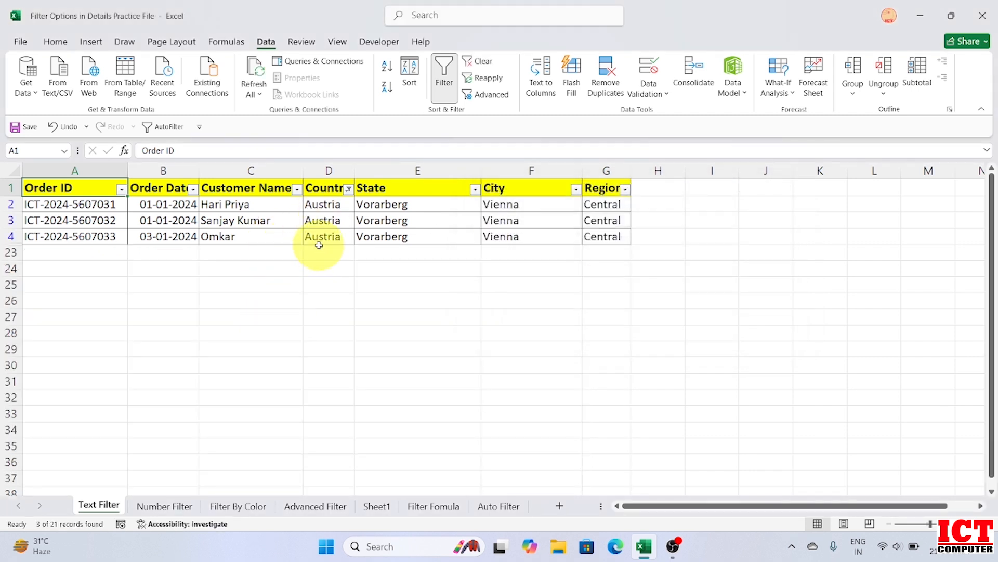
Clear the Country filter and refilter that column with the conditions begins with "a" And equals "b"
click(348, 190)
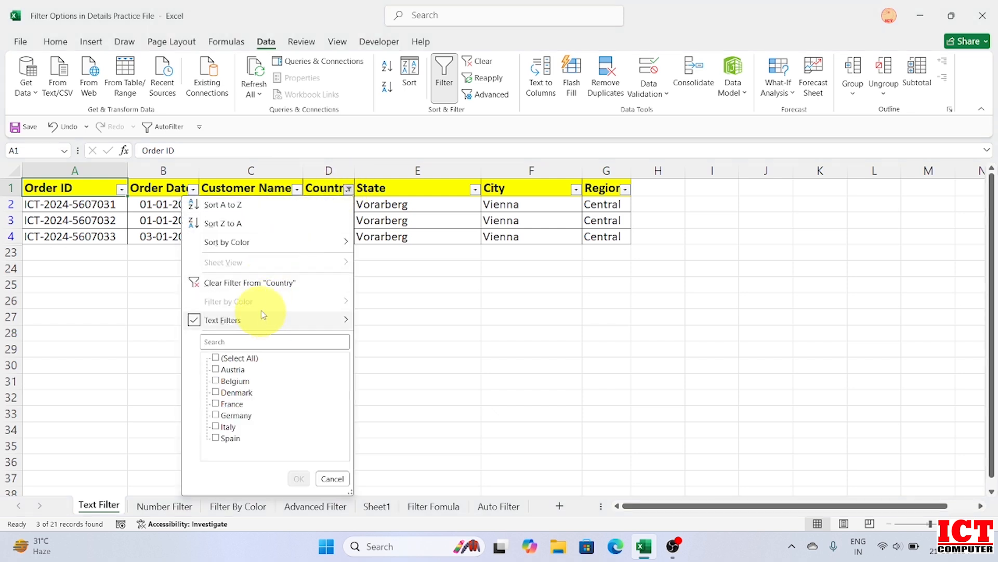
click(268, 282)
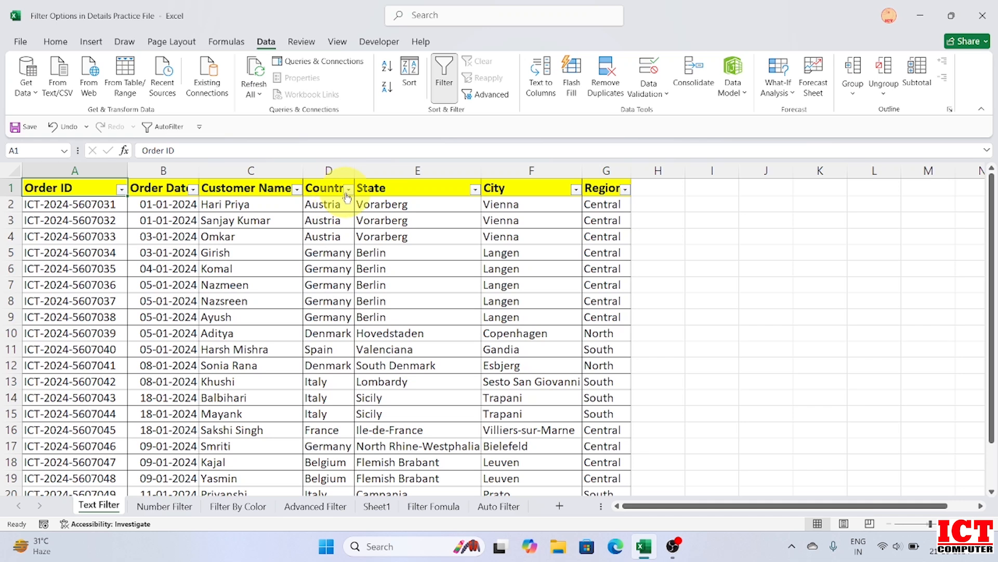
click(348, 189)
mouse_move(208, 320)
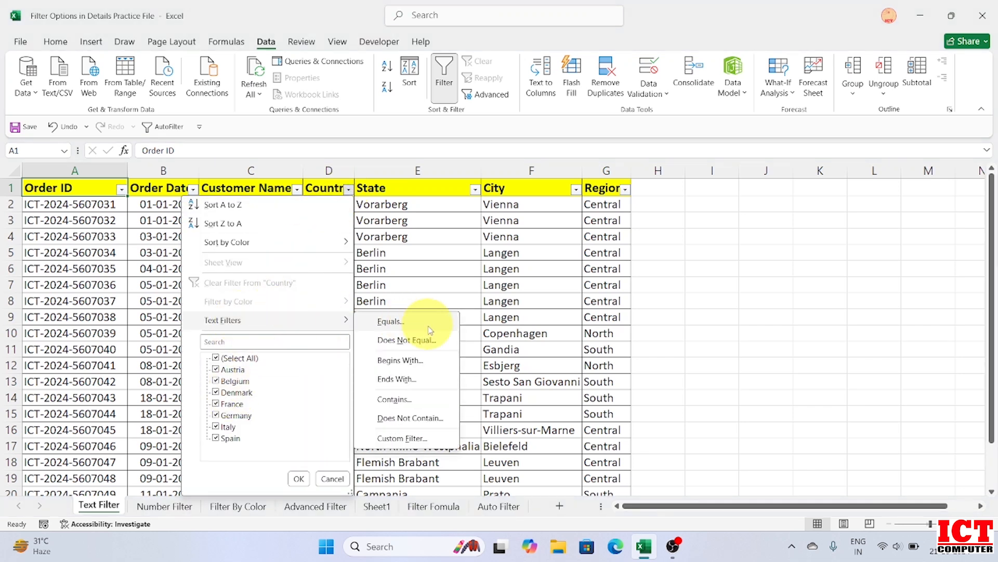
click(399, 360)
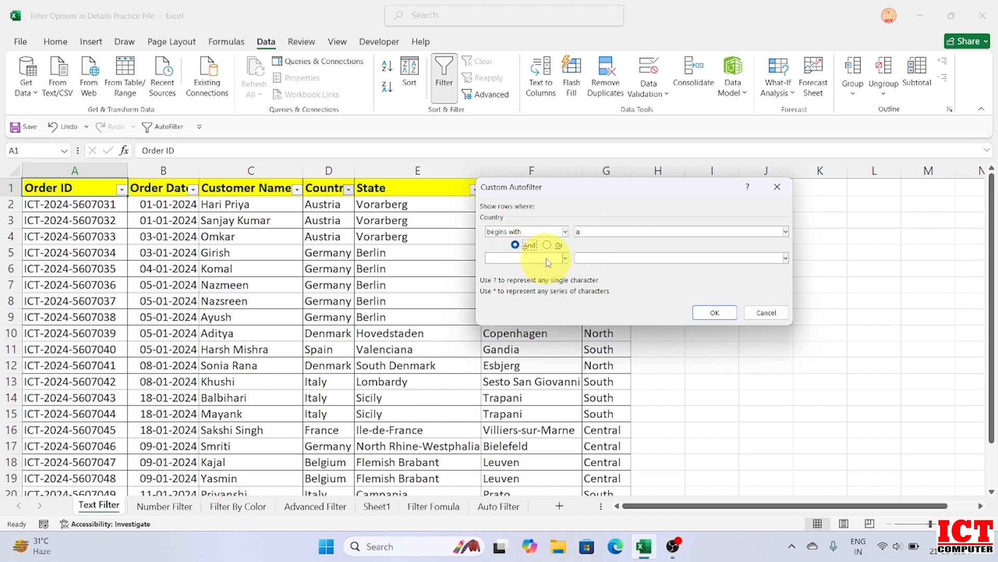
click(514, 258)
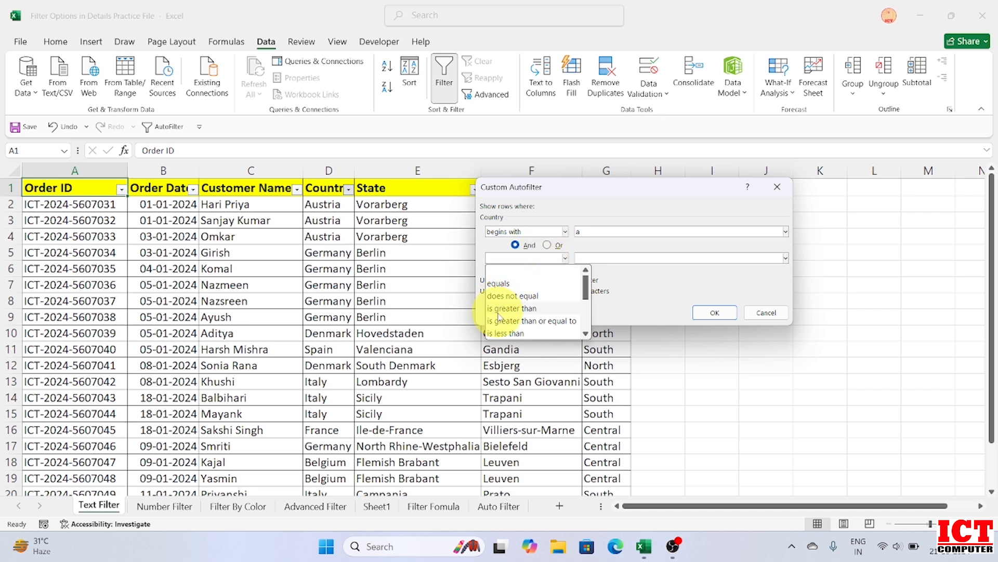
click(499, 283)
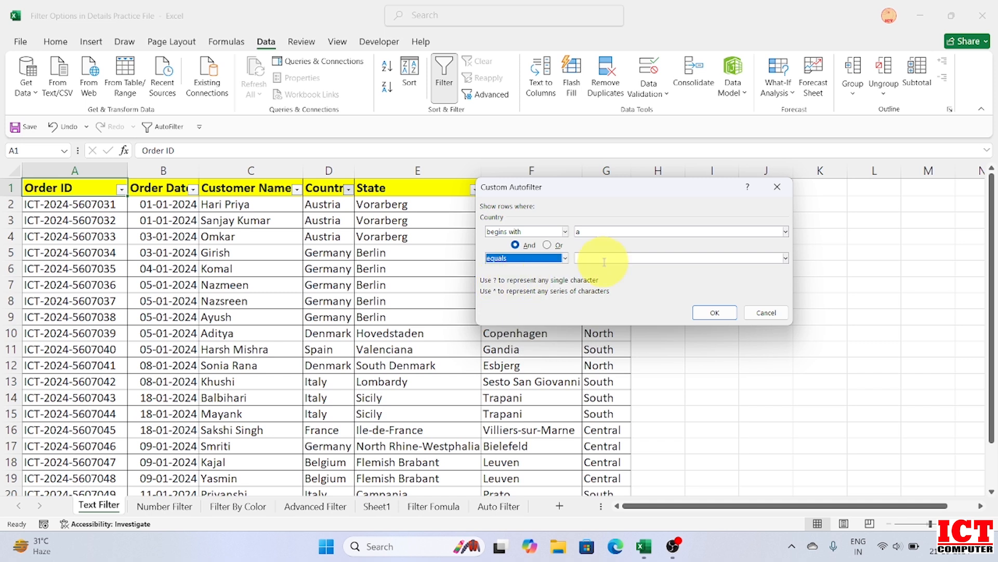
click(600, 258)
text(b)
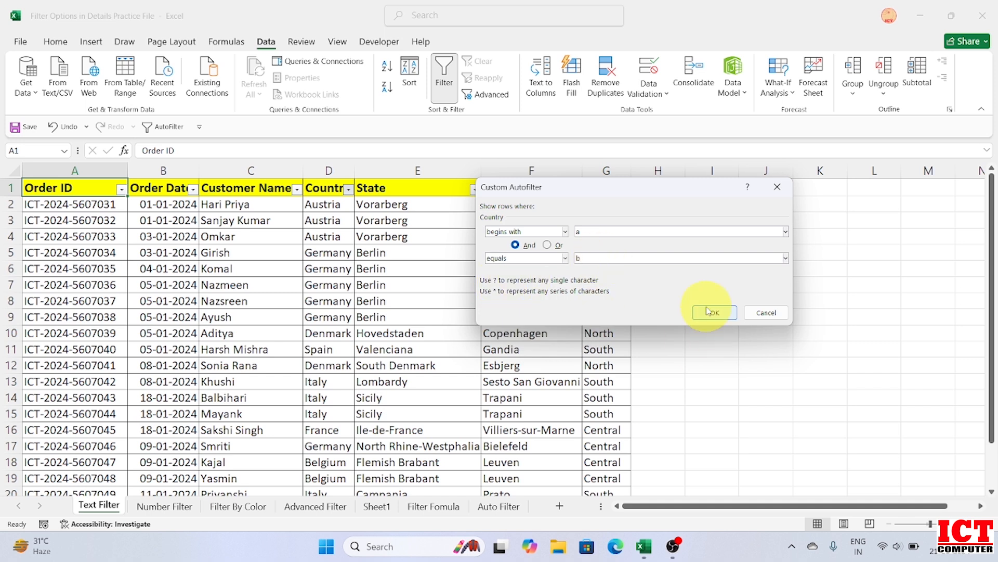
click(713, 312)
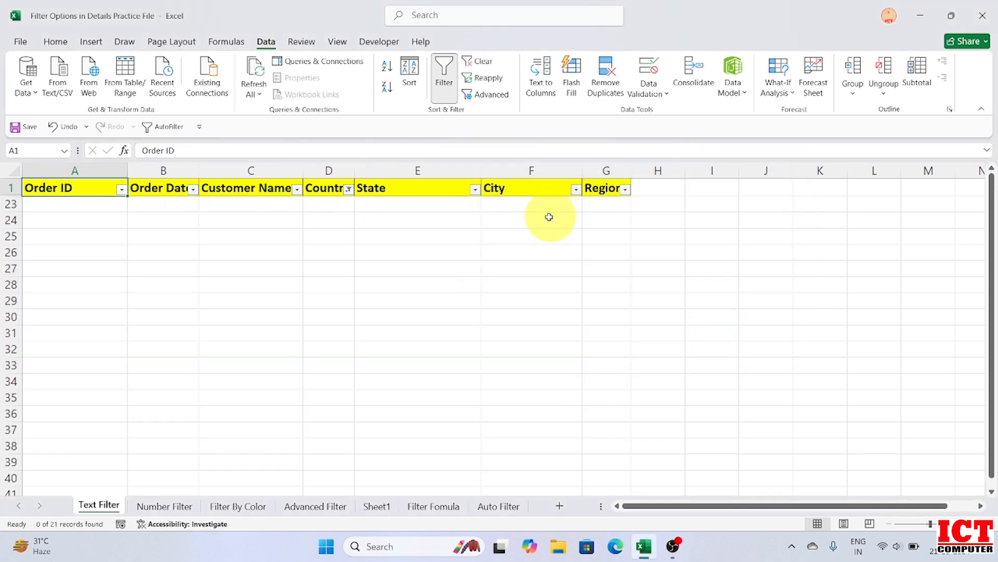
Clear the two-condition filter from Country and apply an Ends With text filter with the value "y"
click(348, 190)
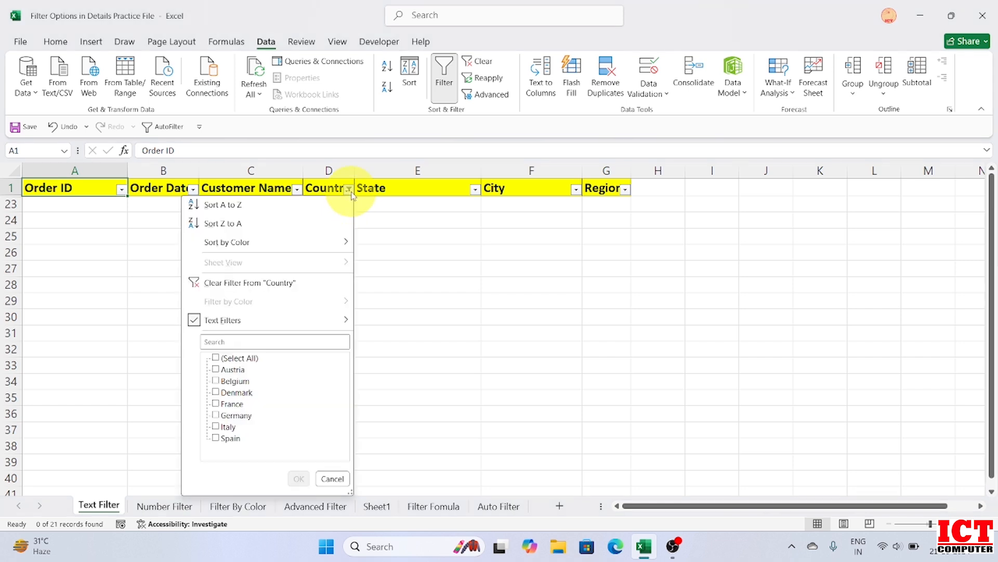
click(281, 284)
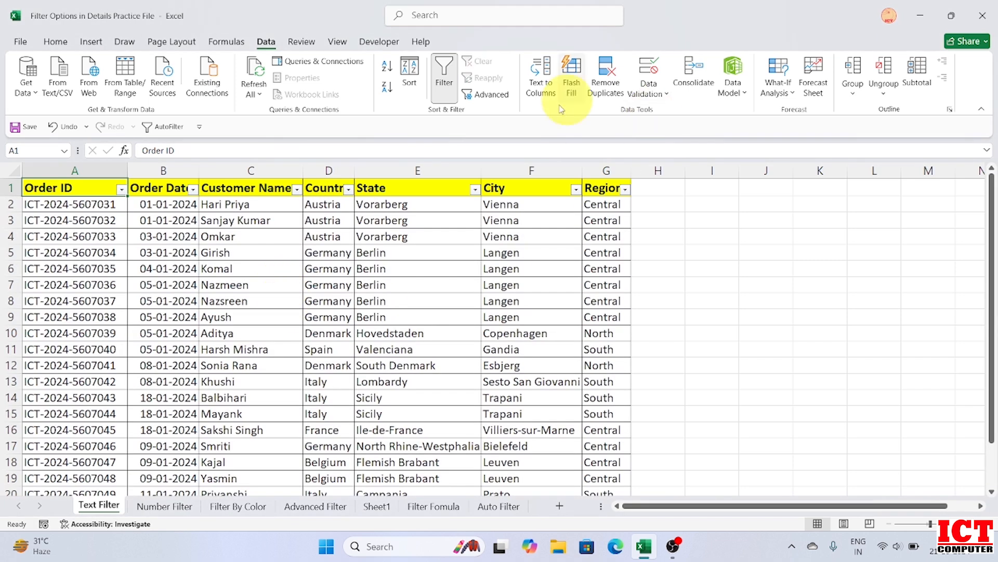
click(348, 190)
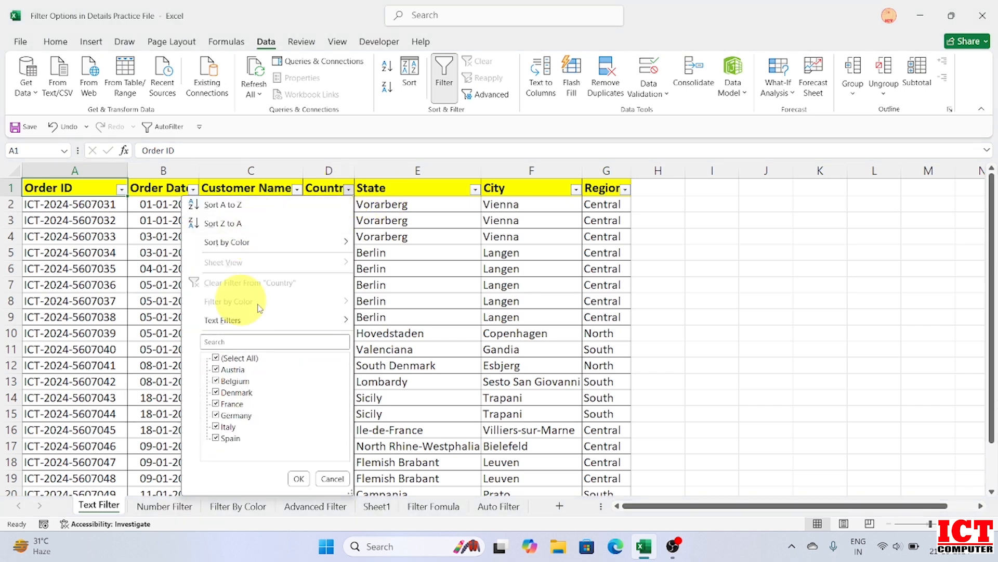
mouse_move(279, 329)
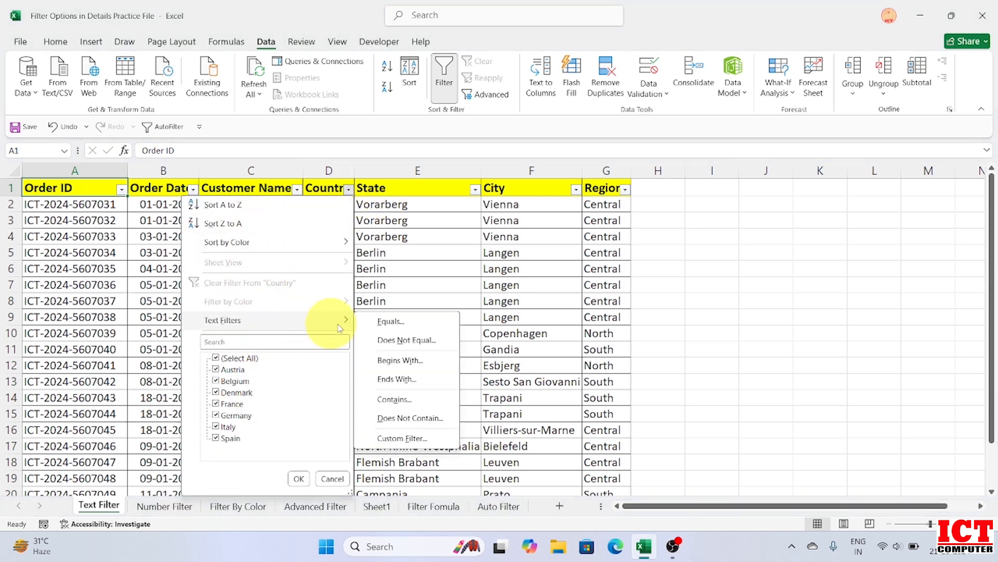
click(408, 379)
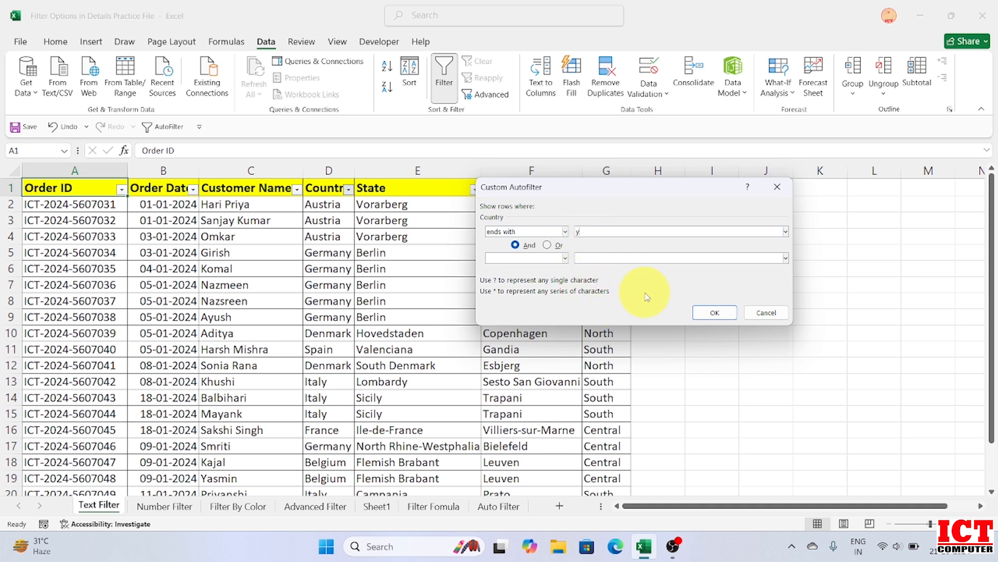
click(716, 313)
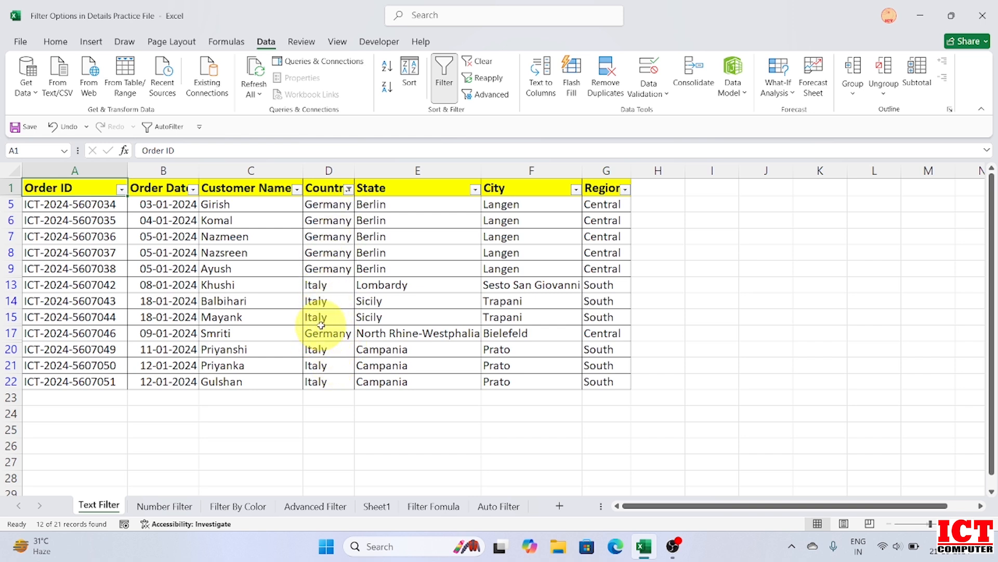
Clear the Ends With filter from the Country column to show all orders
click(344, 191)
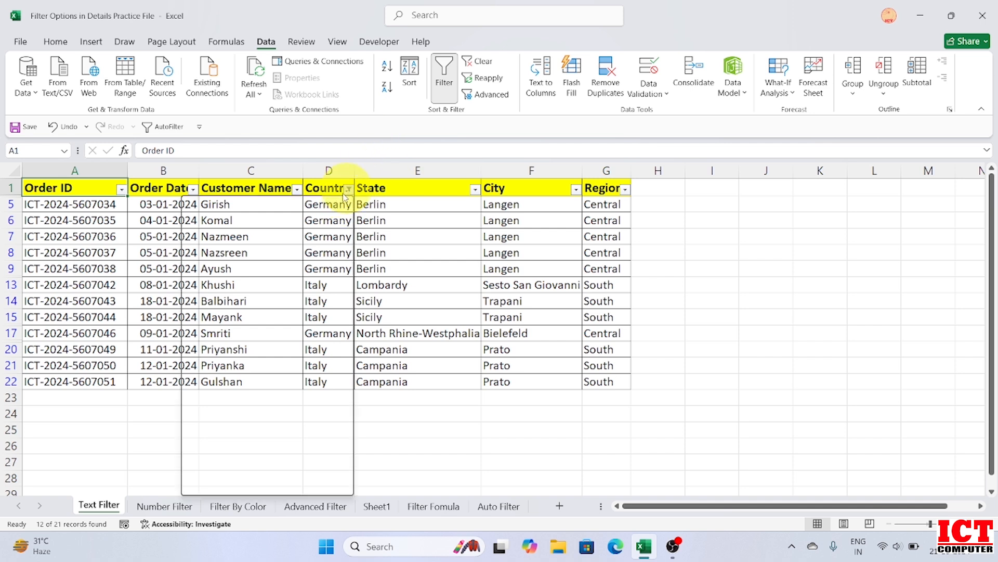
click(250, 282)
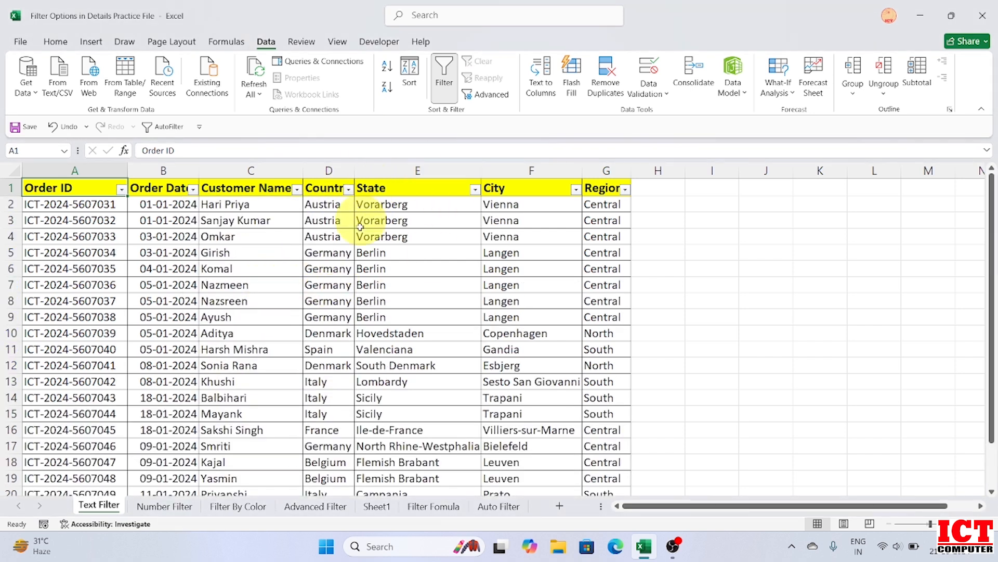
click(348, 190)
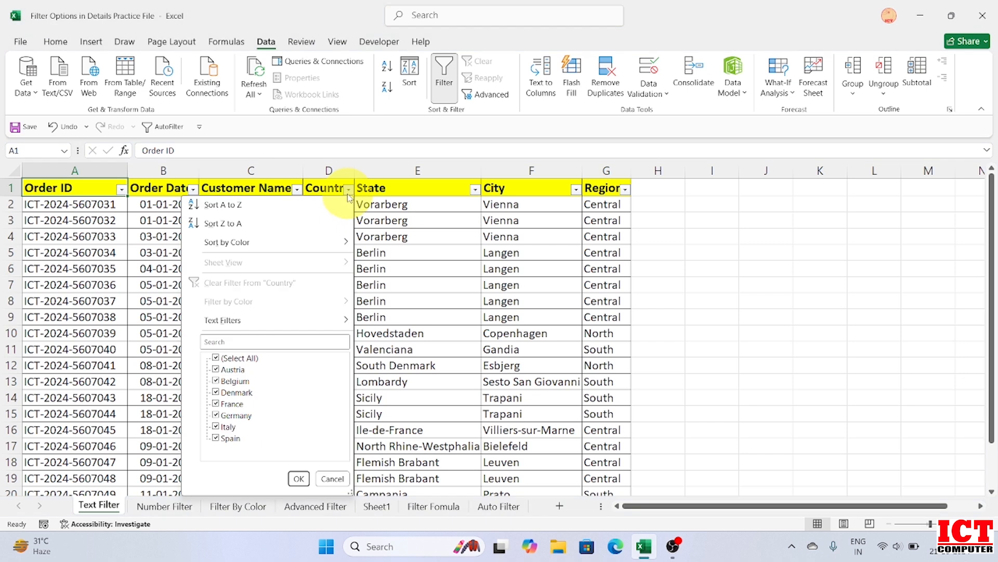
mouse_move(263, 319)
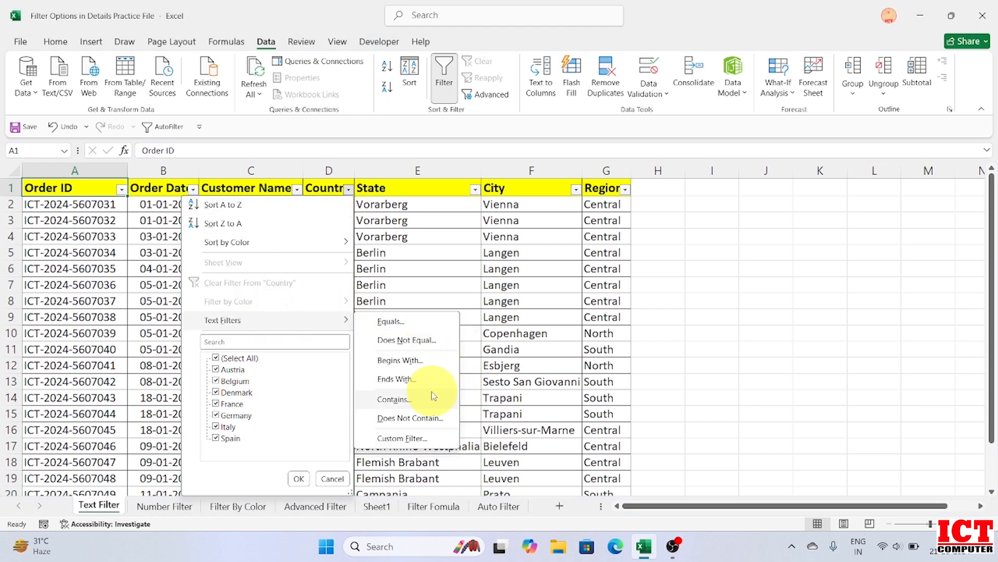
click(406, 403)
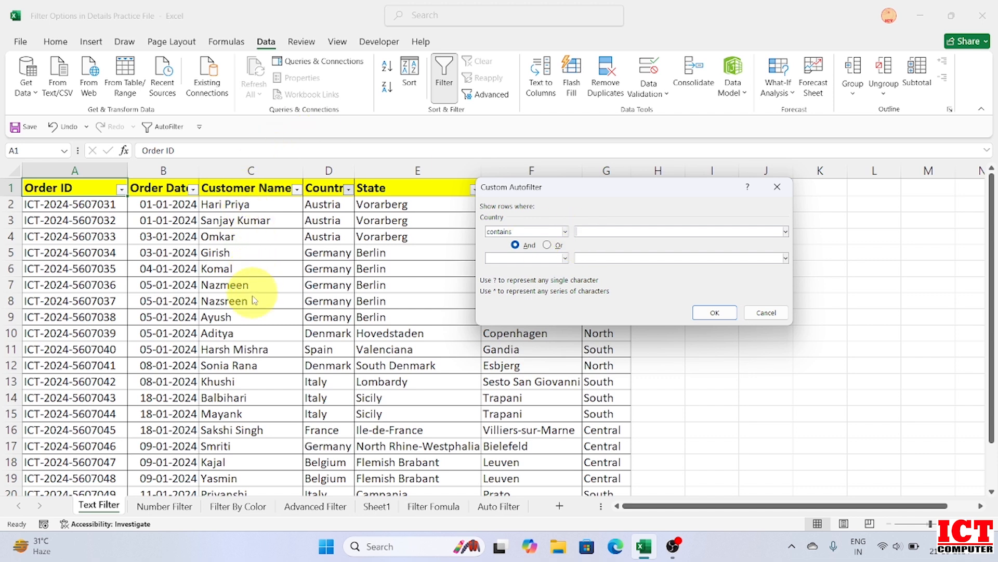
click(761, 318)
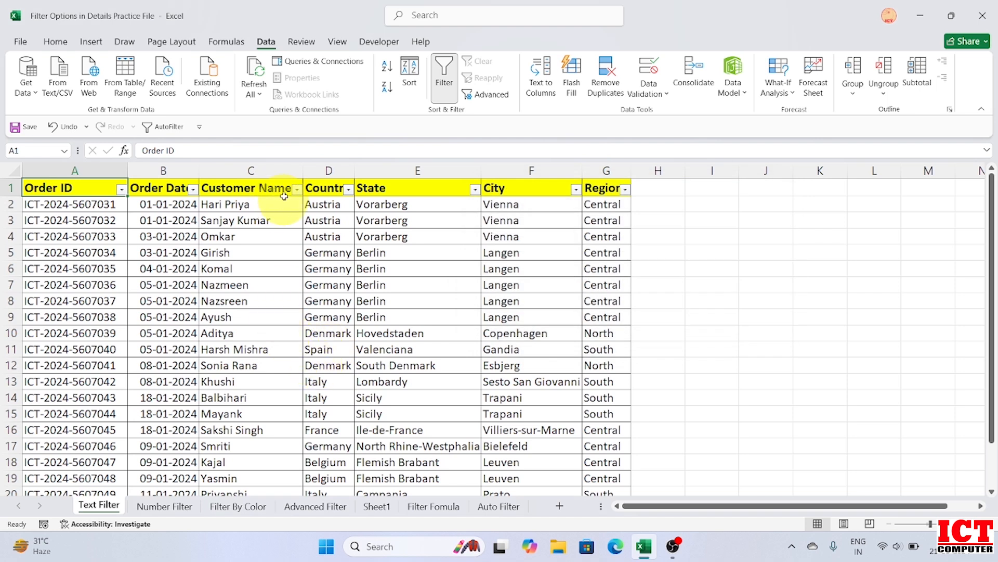
Append a surname to the customer's name in cell C6
mouse_move(992, 248)
mouse_down()
mouse_move(990, 337)
mouse_move(991, 240)
mouse_up()
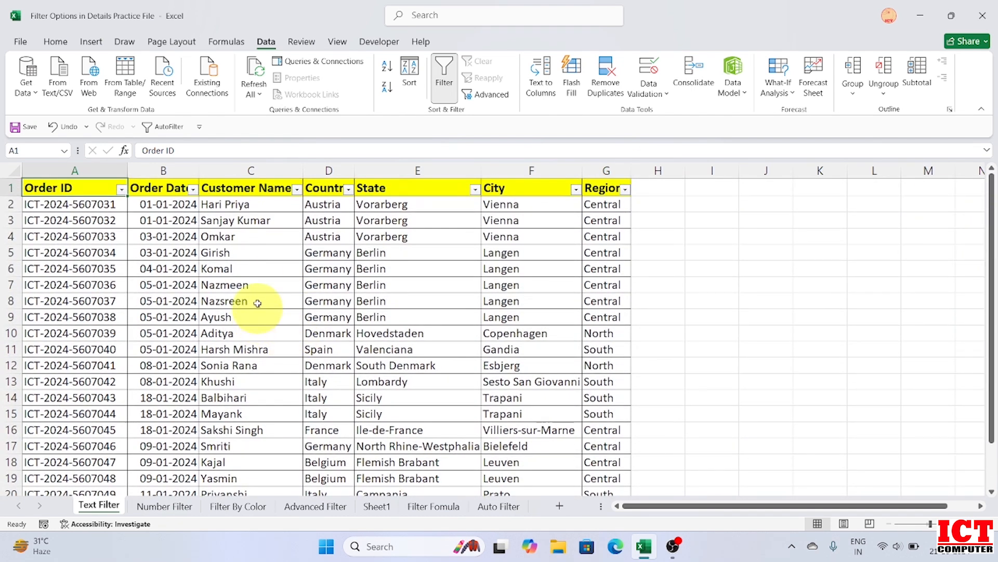
click(241, 269)
double_click(241, 269)
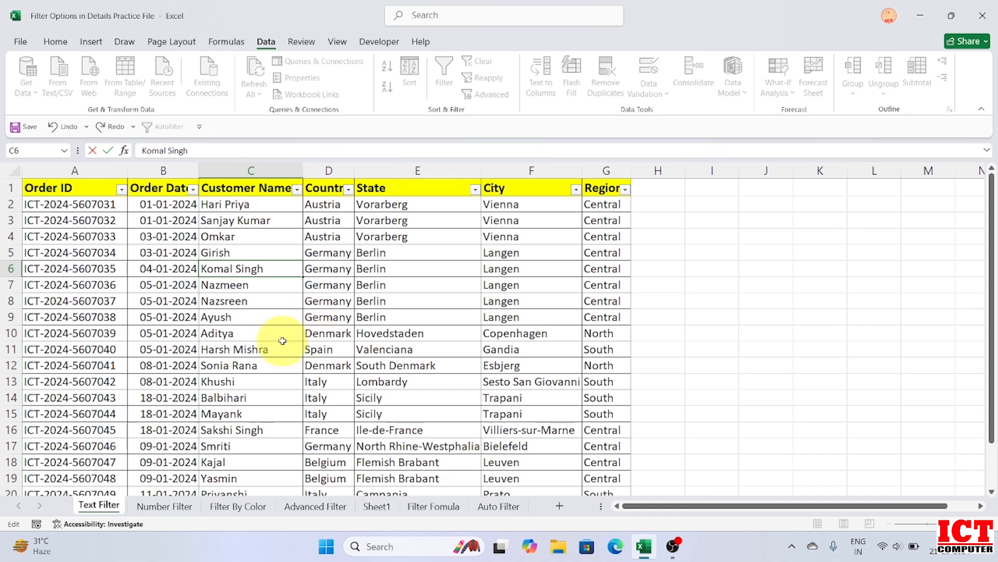
click(260, 336)
Set up a Contains text filter on the Customer Name column with the surname of the customer in cell C6
scroll(271, 336, down, 3)
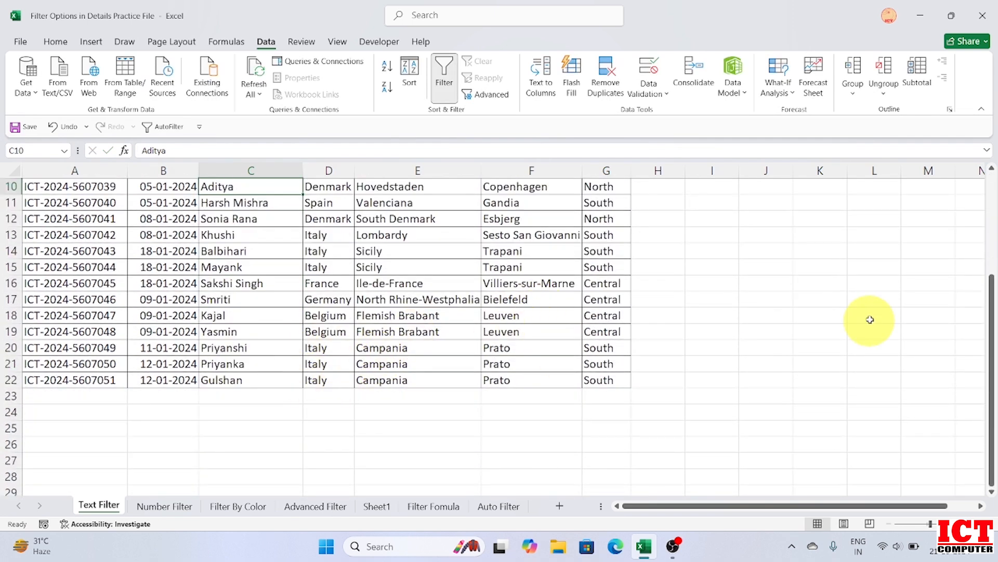
drag(992, 351, 990, 207)
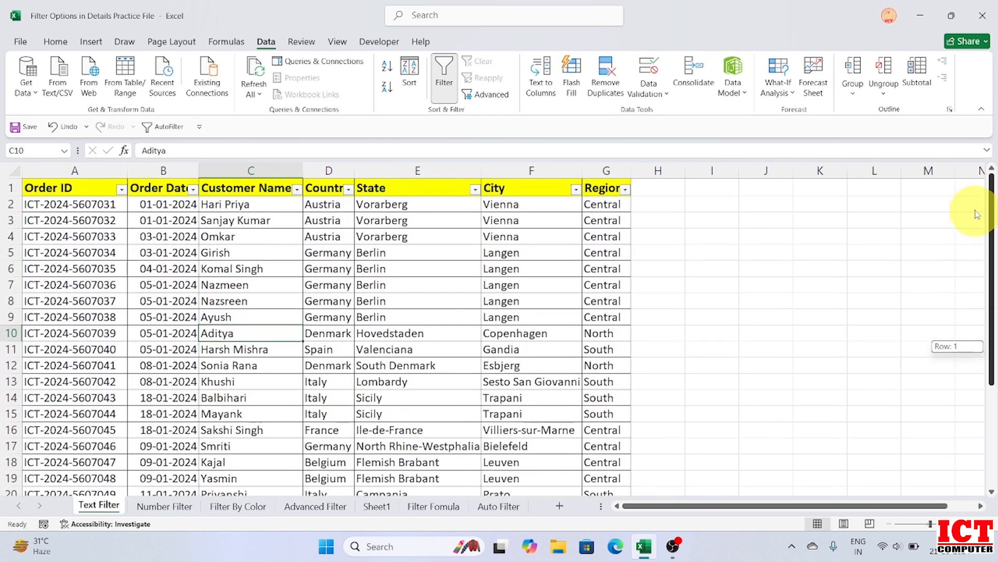
click(219, 186)
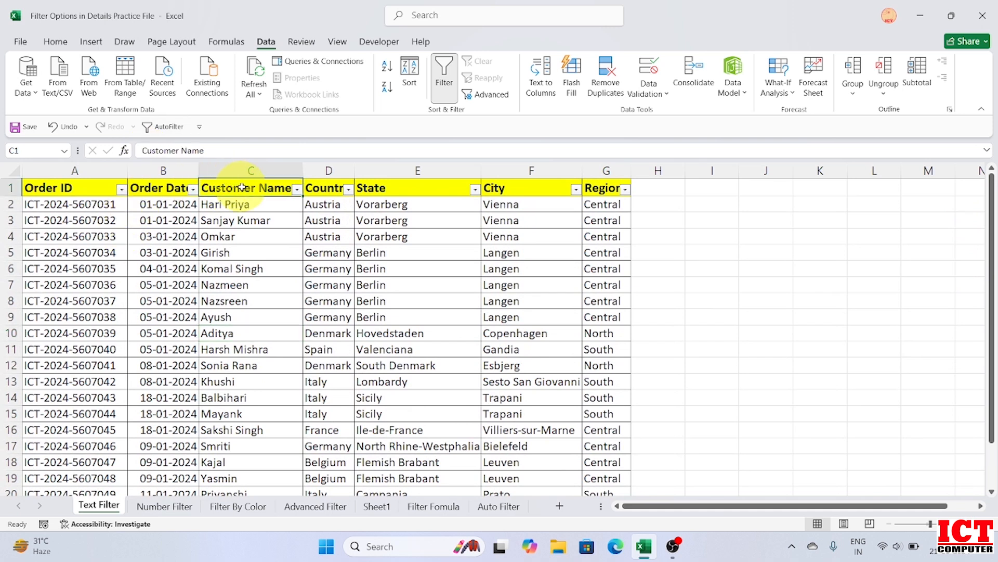
click(297, 189)
scroll(181, 359, down, 1)
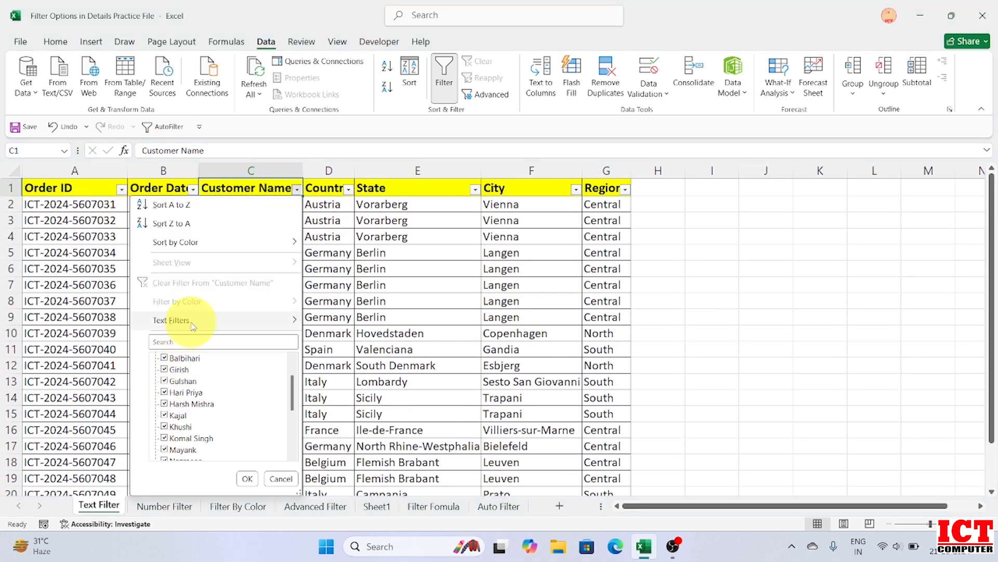
mouse_move(189, 320)
click(351, 401)
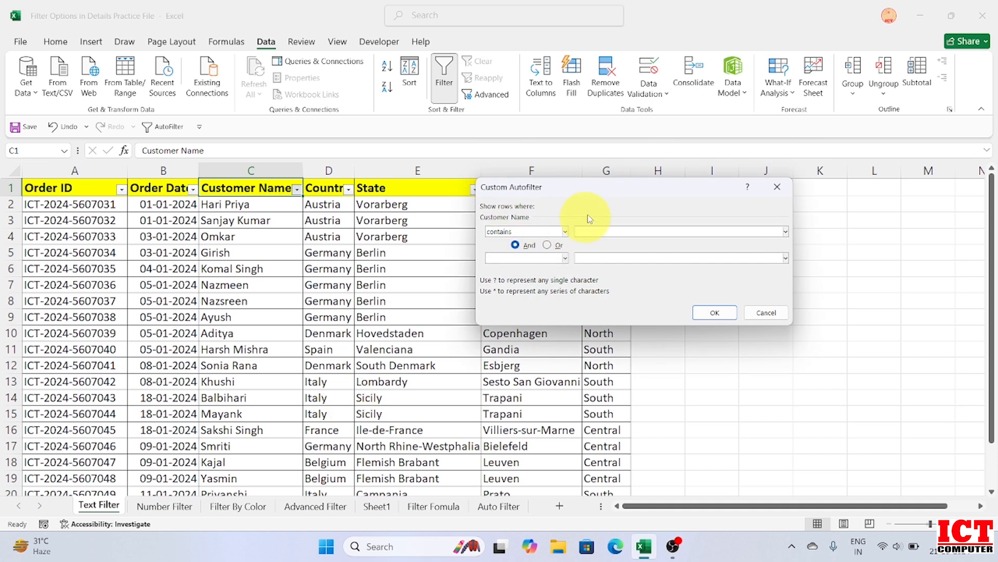
drag(608, 199, 645, 203)
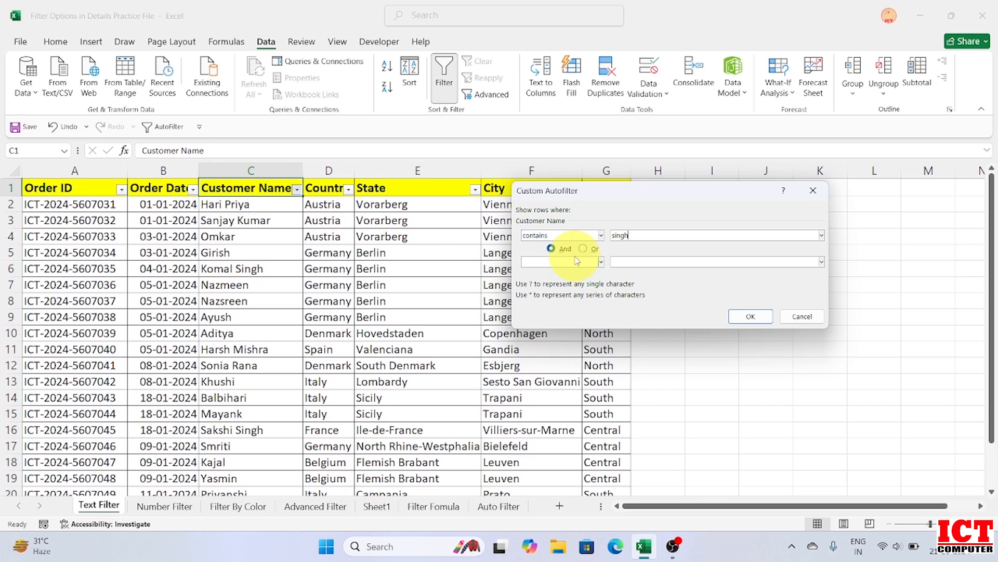
Add an And condition using begins with to the Customer Name filter and apply both conditions
click(602, 262)
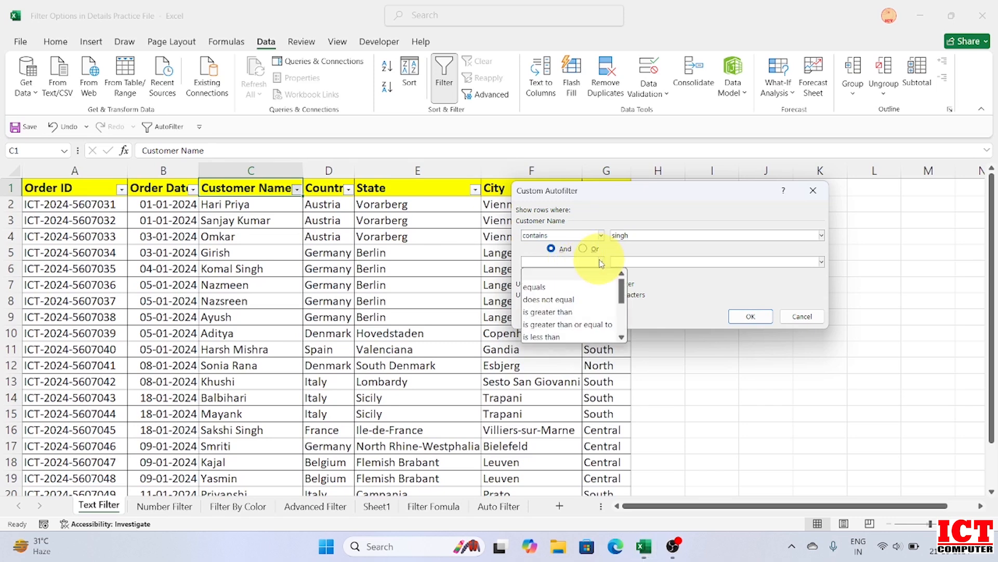
scroll(621, 295, down, 3)
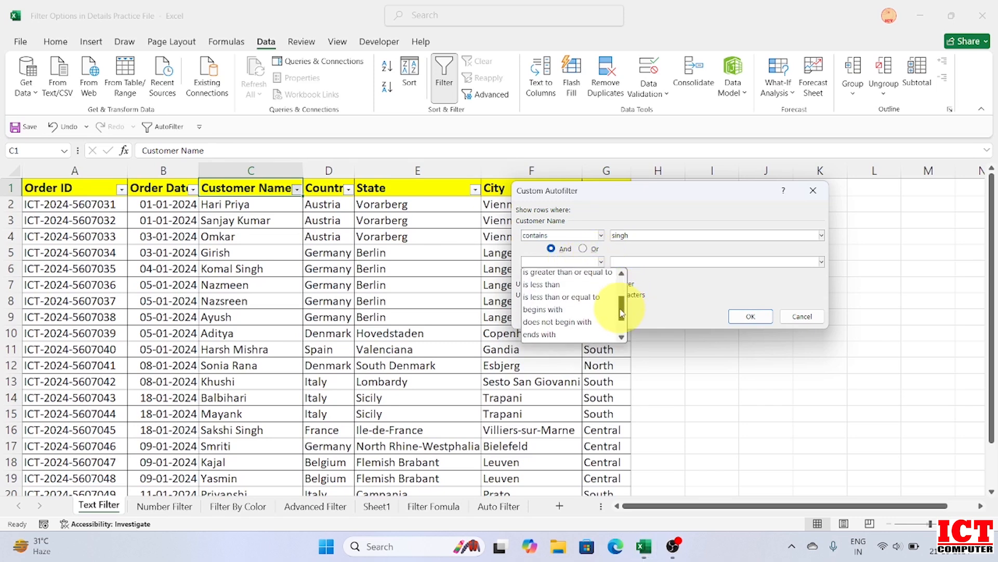
click(551, 304)
click(646, 261)
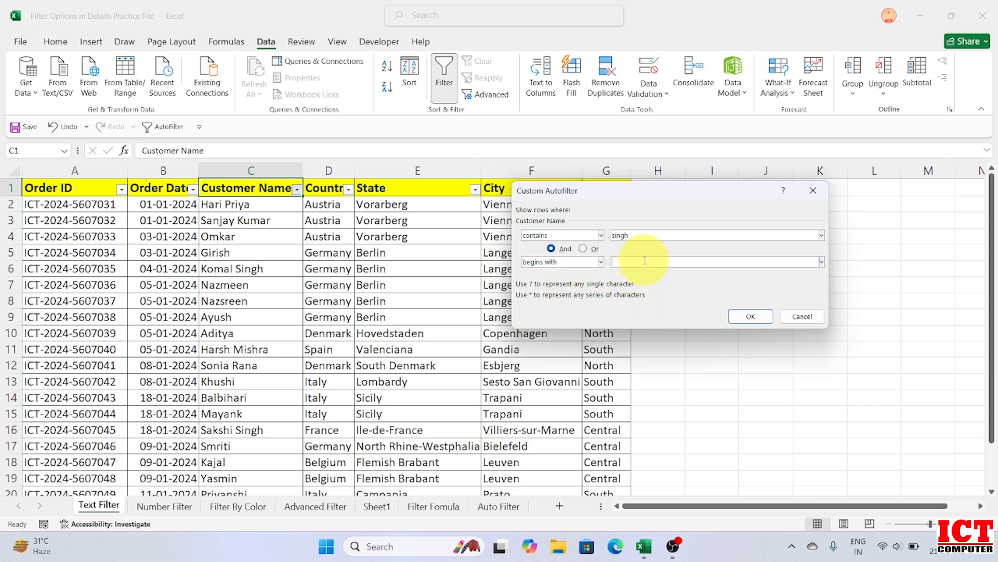
click(749, 316)
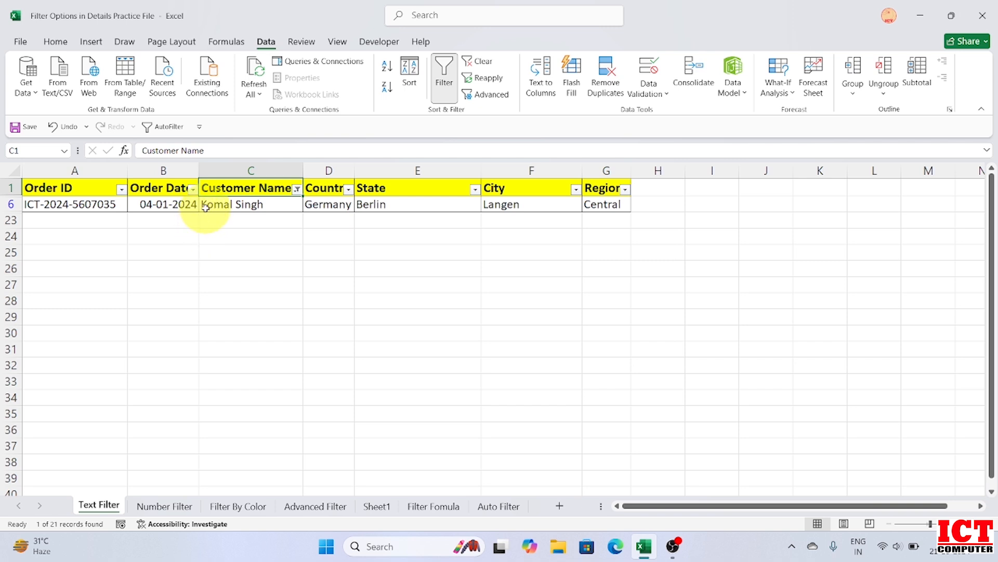
Clear the Customer Name filter and set up a Does Not Contain text filter on that column with the value "sing"
click(297, 189)
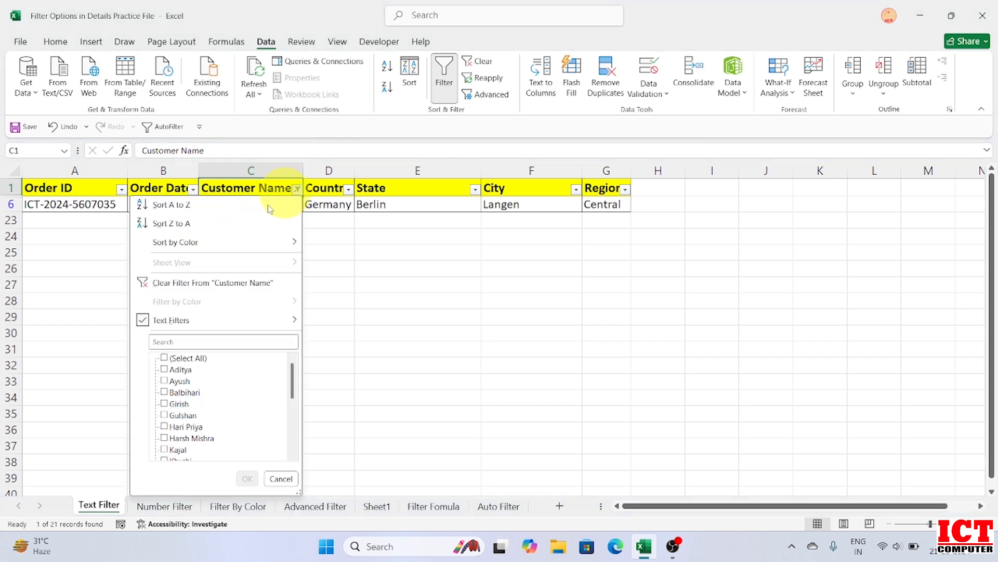
click(240, 284)
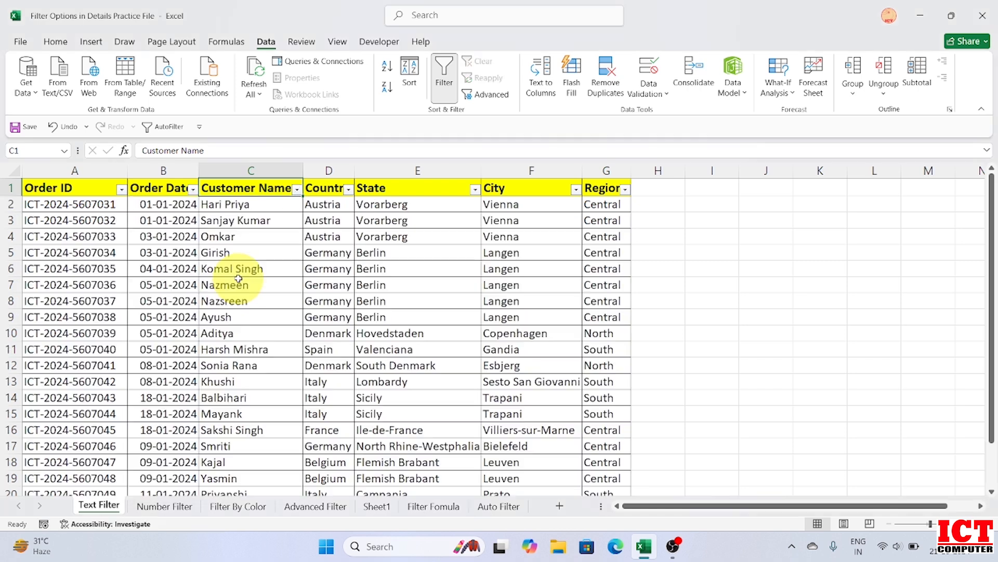
click(296, 190)
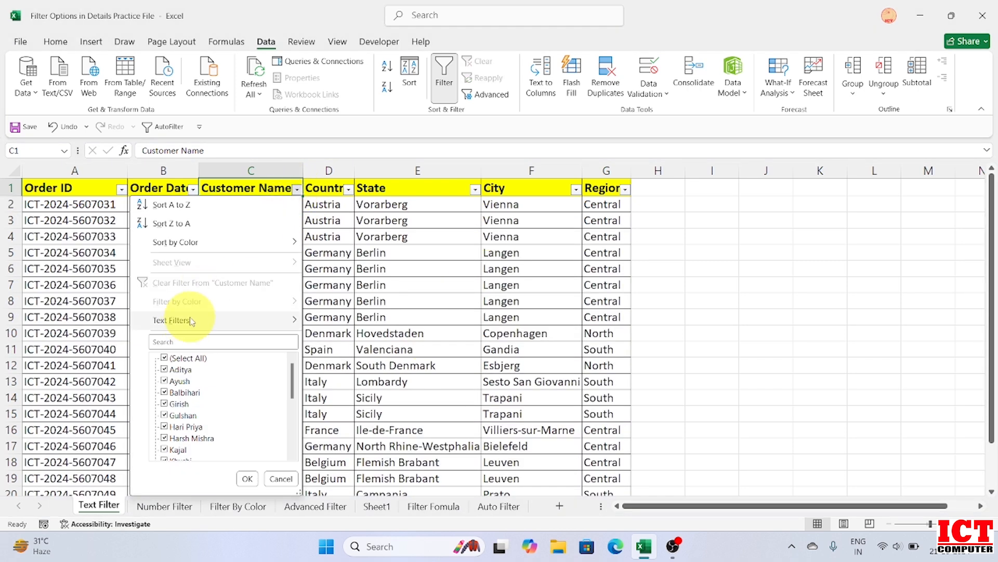
mouse_move(295, 317)
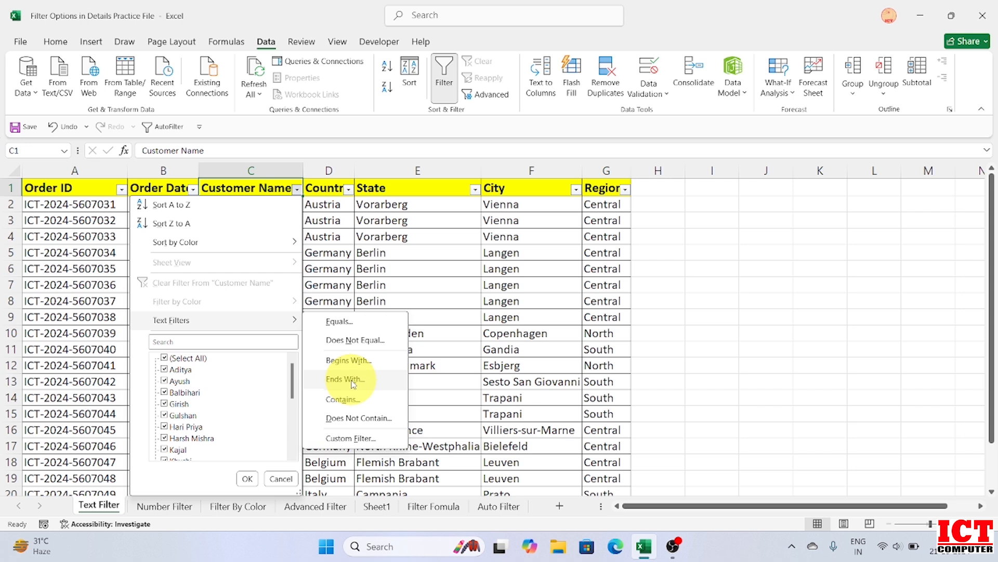
click(359, 418)
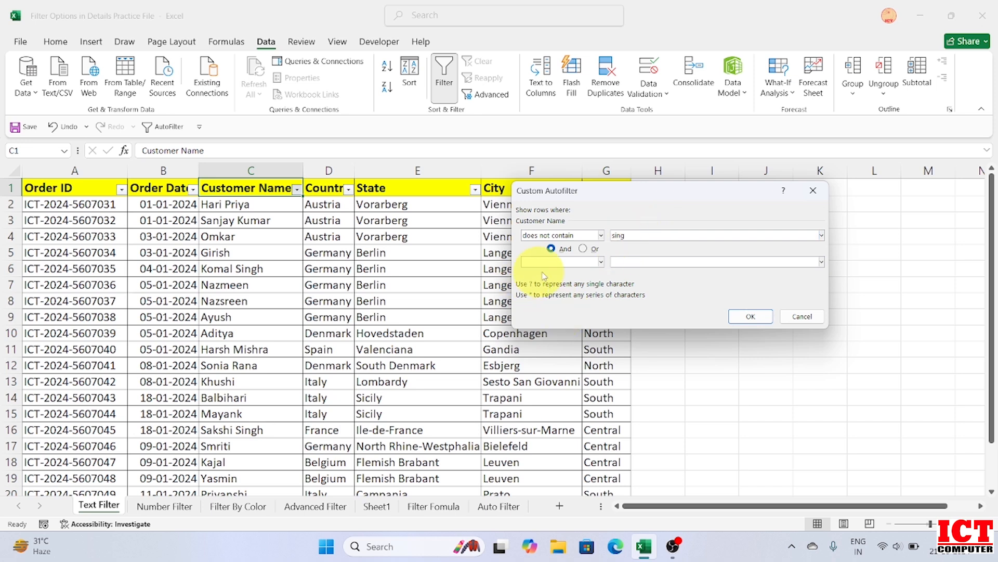
Add the And condition ends with "k" to the Customer Name filter and apply it
click(554, 262)
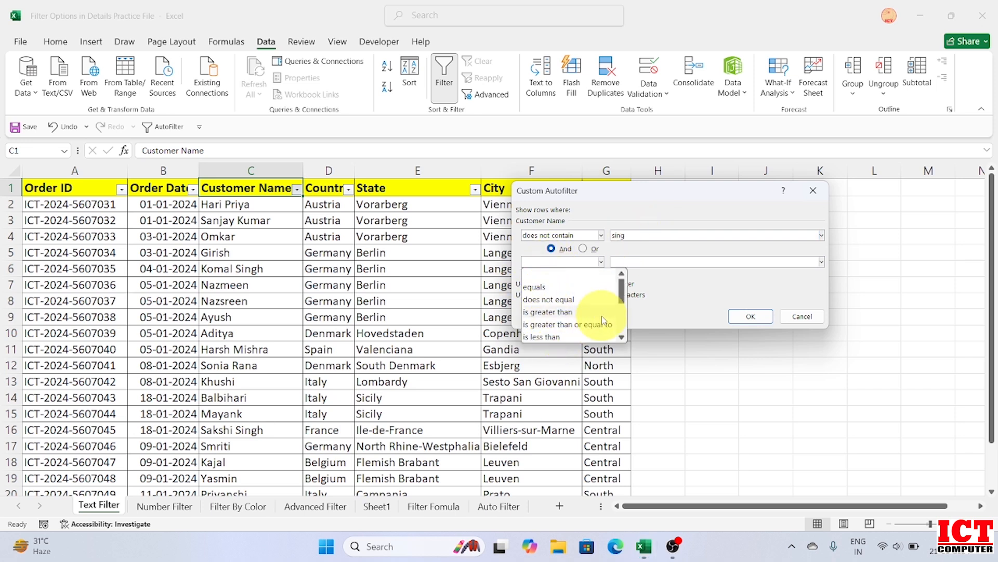
scroll(621, 317, down, 2)
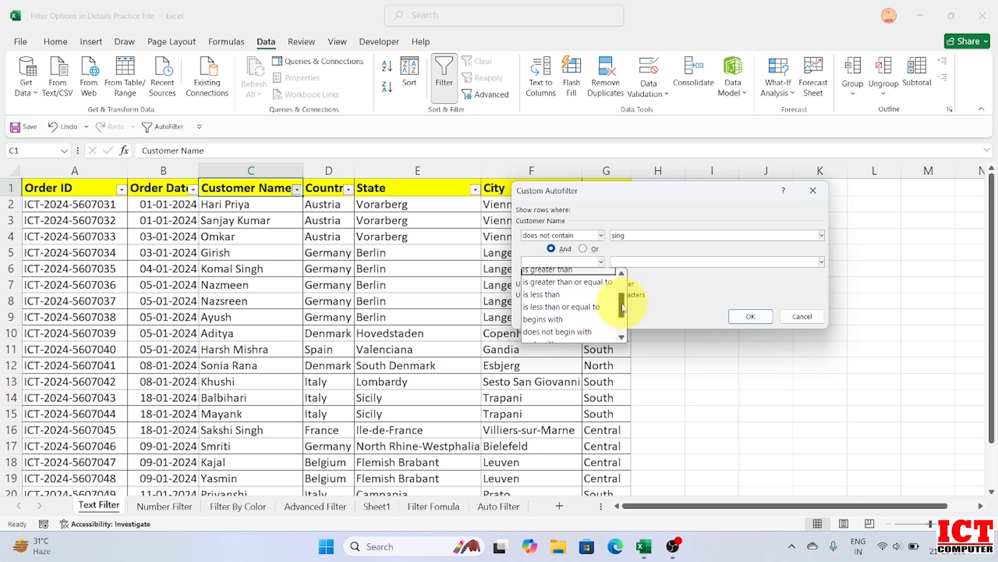
click(551, 337)
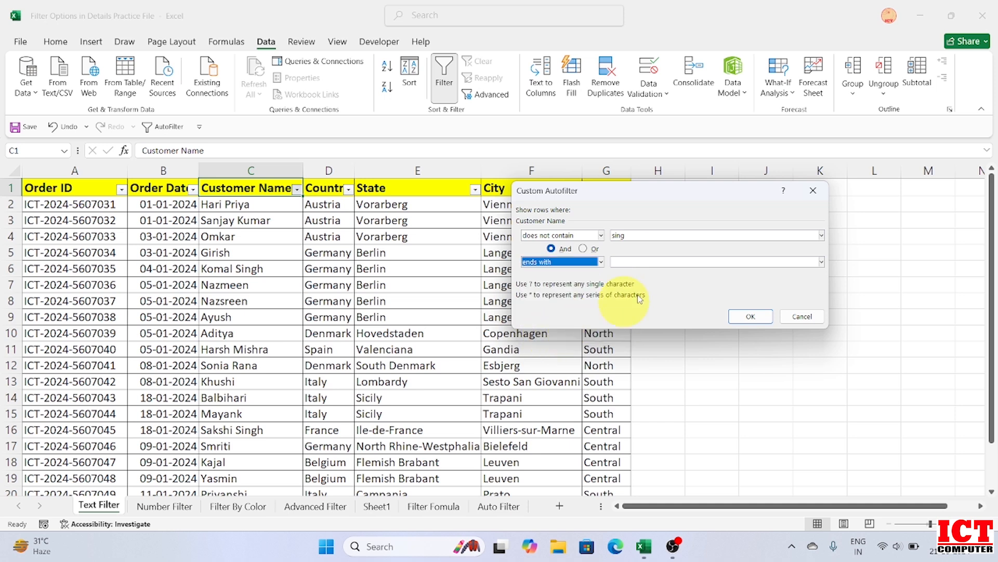
click(656, 261)
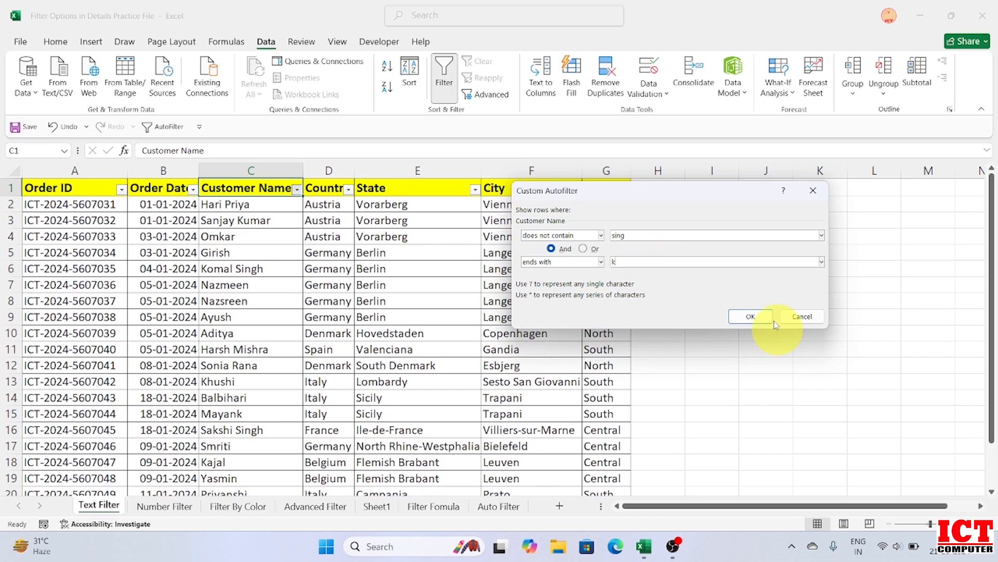
click(749, 317)
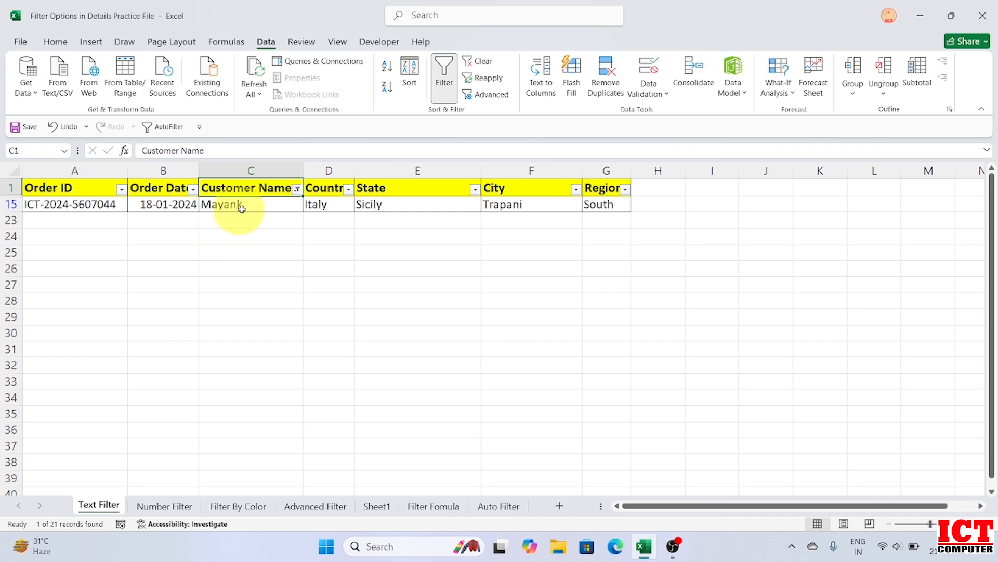
Clear the two-condition filter from the Customer Name column to show all orders
click(296, 191)
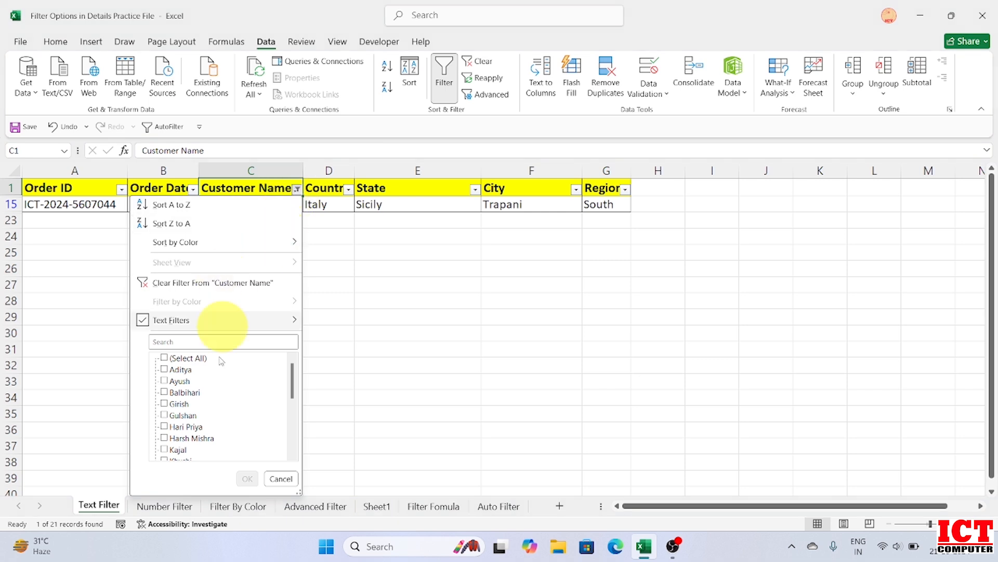
mouse_move(216, 322)
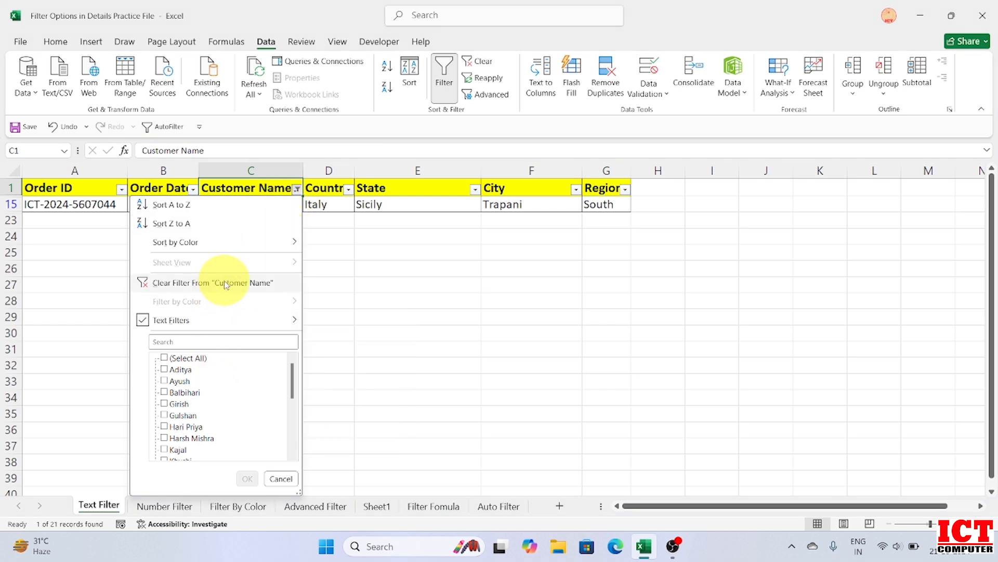
click(223, 281)
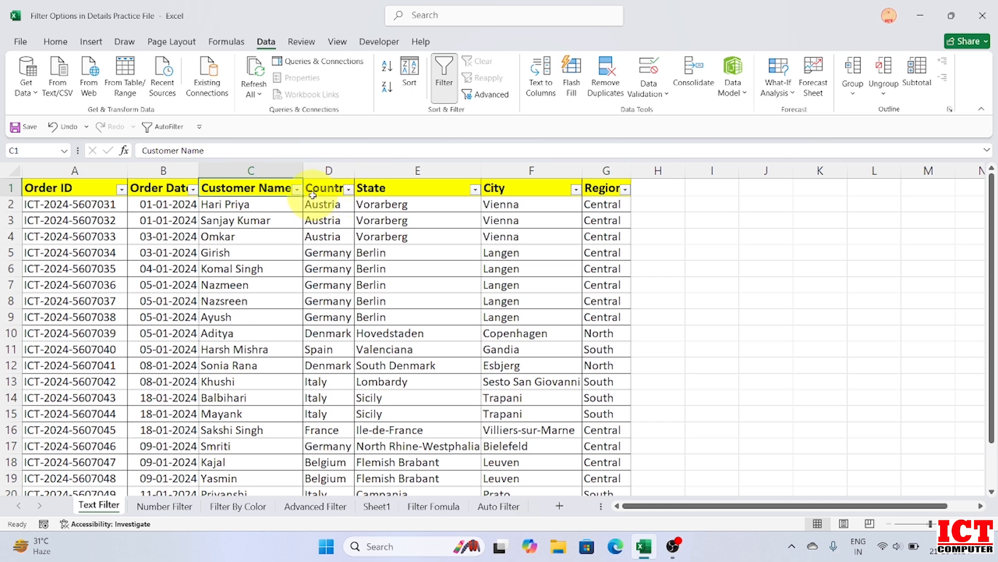
Examine the comparison operators offered by the custom text filter for Customer Name and close it without applying
click(297, 189)
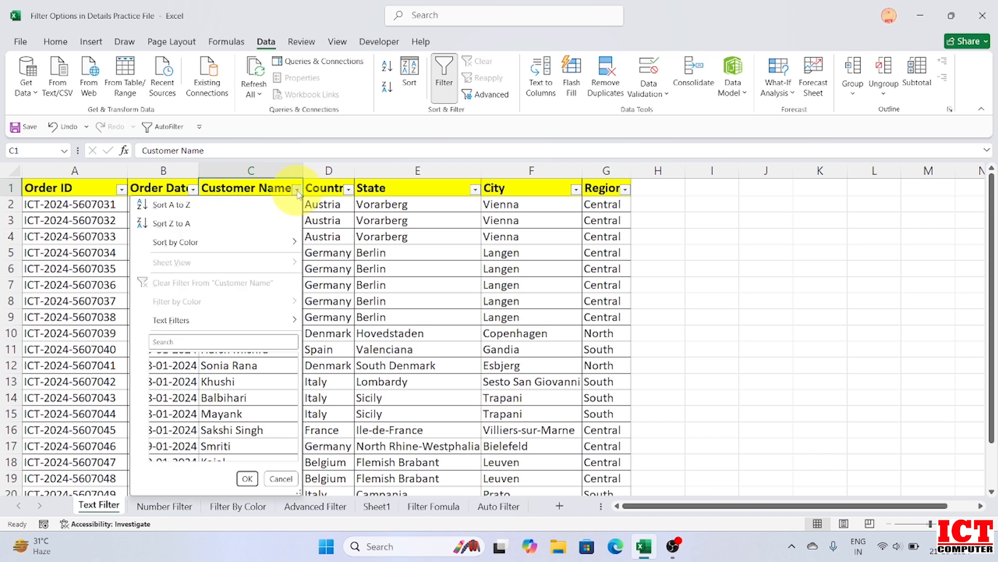
mouse_move(224, 320)
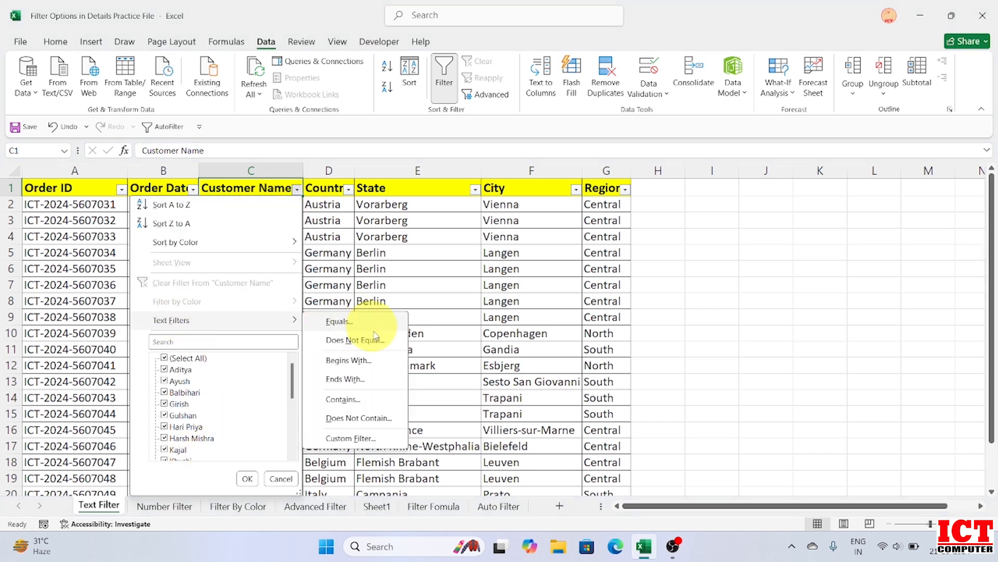
click(352, 438)
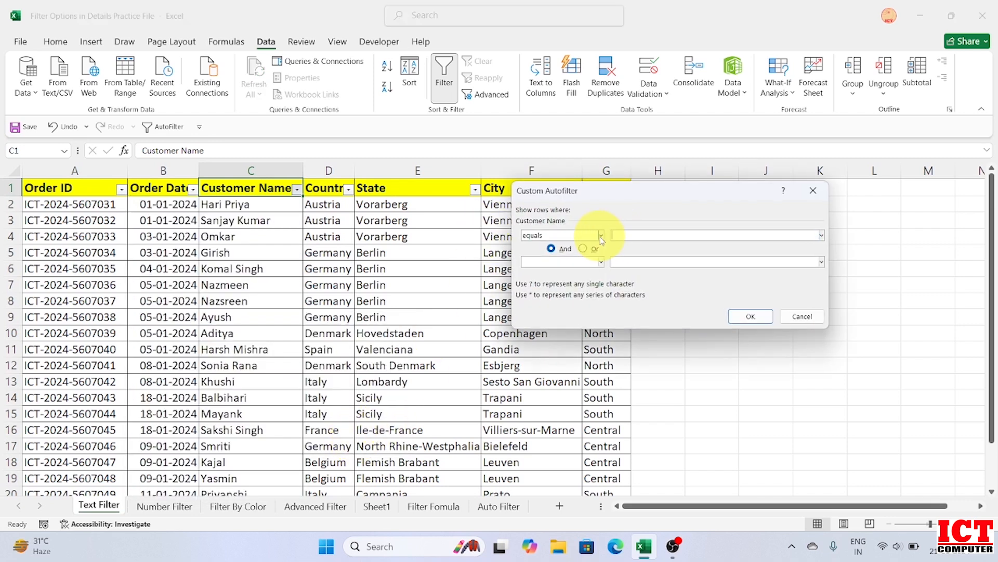
click(601, 237)
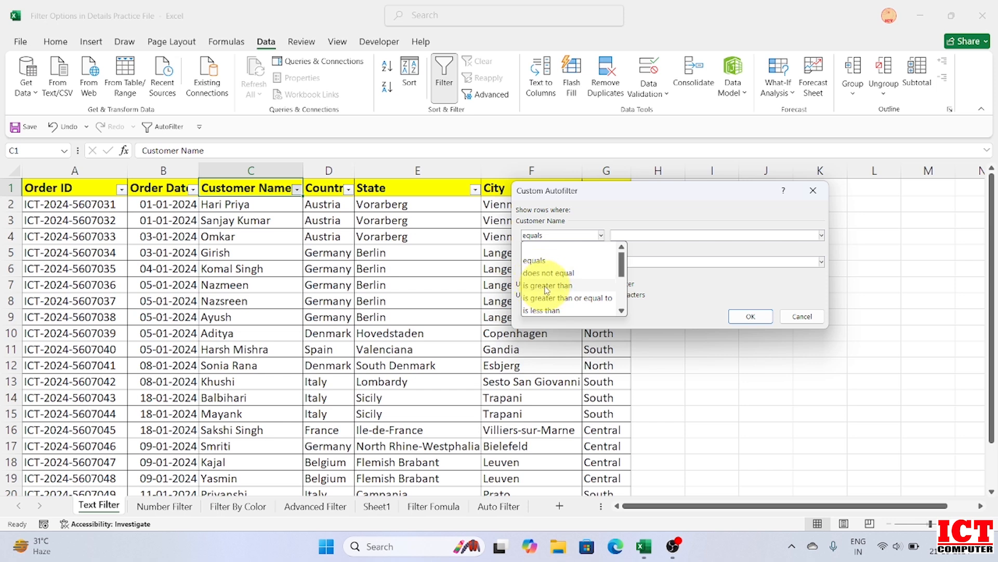
click(803, 317)
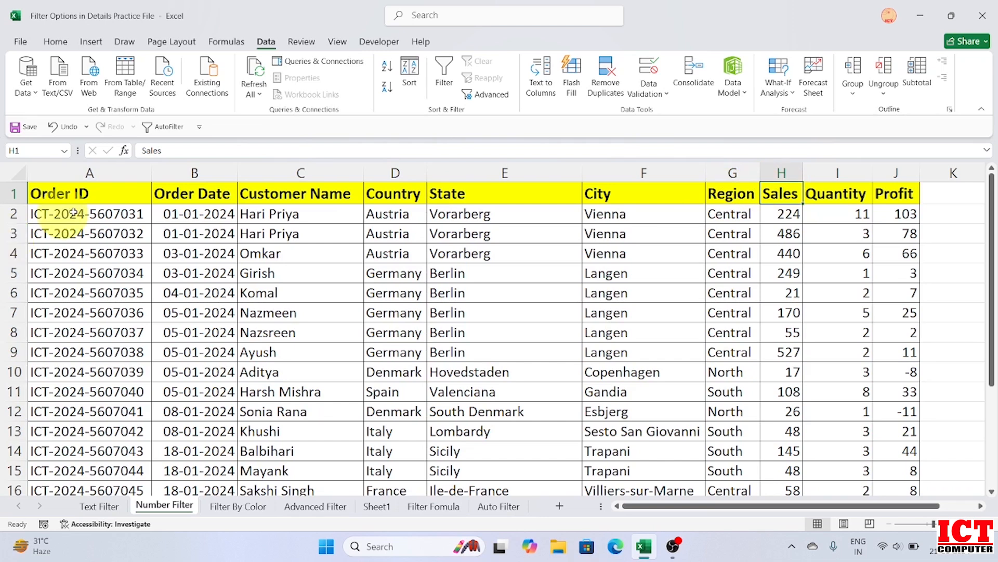
Turn on filtering for the order table on the Number Filter sheet and filter Sales to equal 527
click(98, 192)
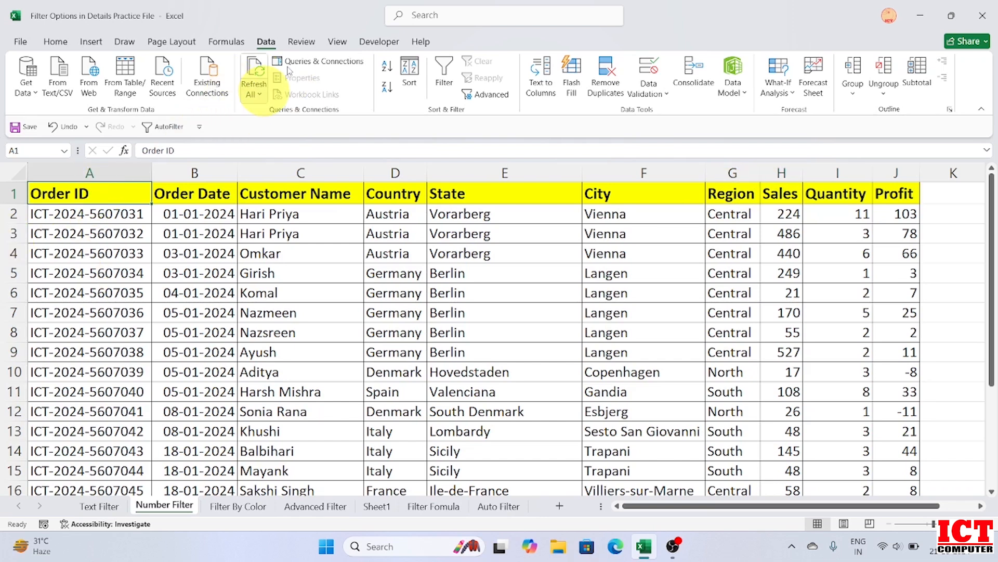
click(443, 79)
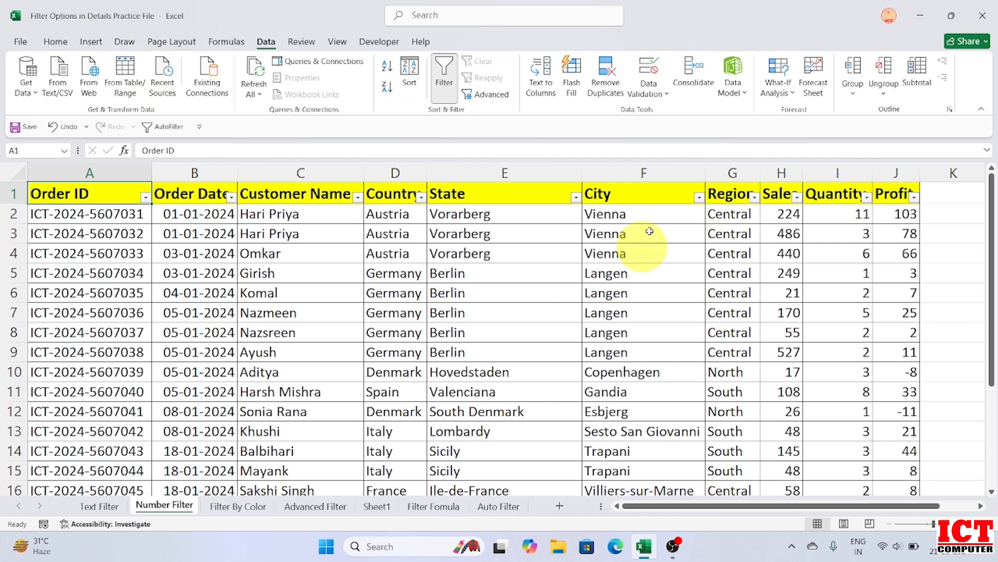
click(797, 197)
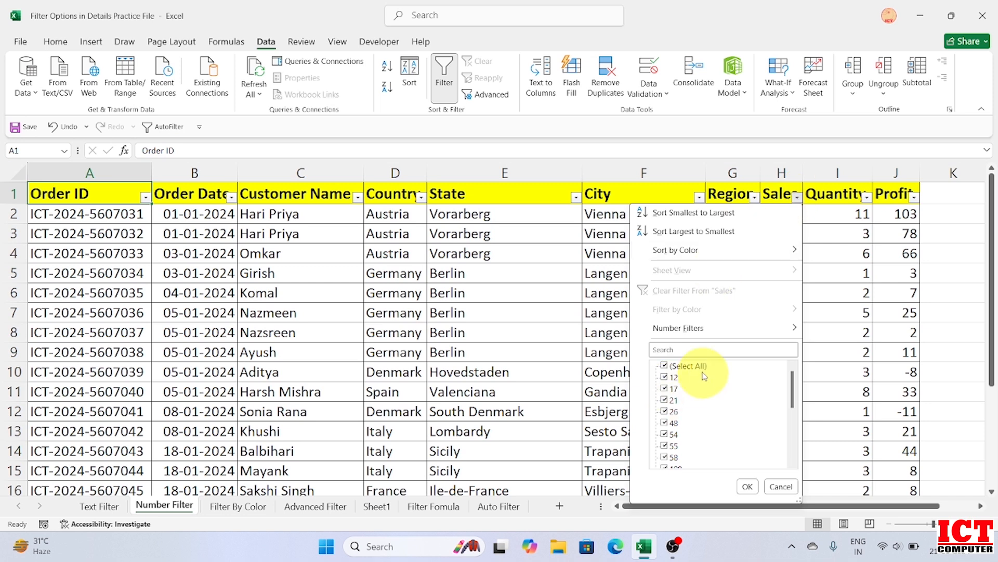
mouse_move(713, 330)
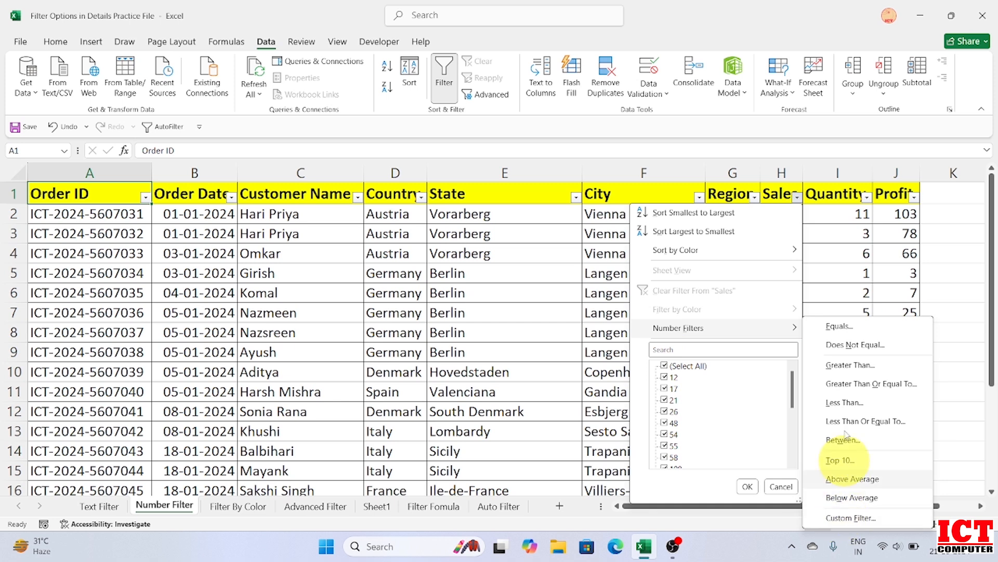
click(840, 327)
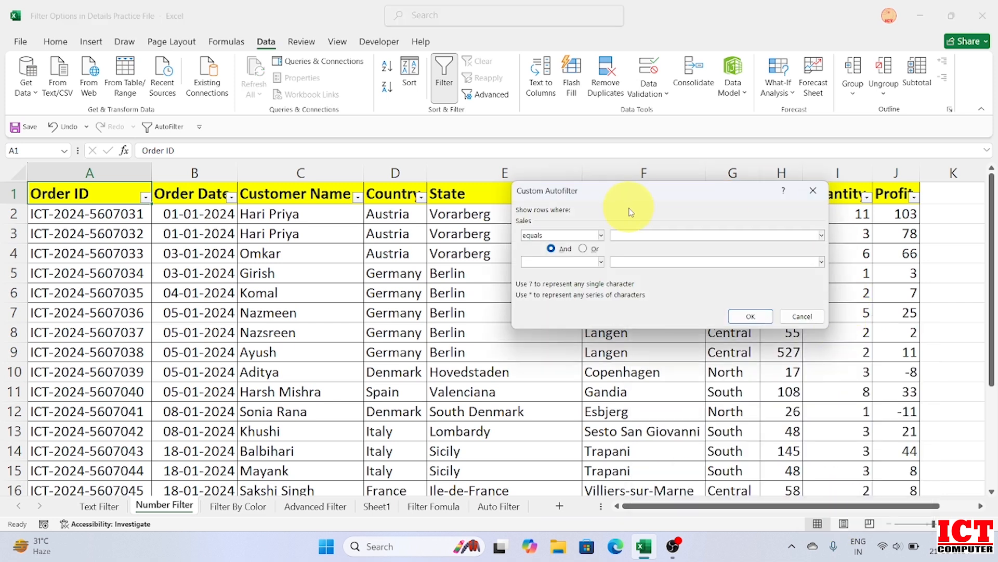
drag(668, 198, 368, 159)
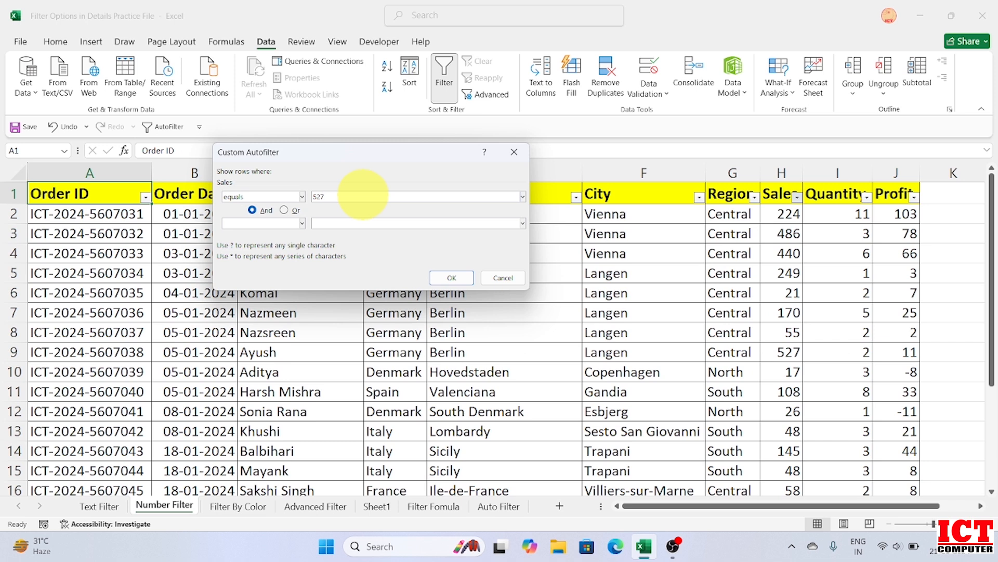
click(452, 278)
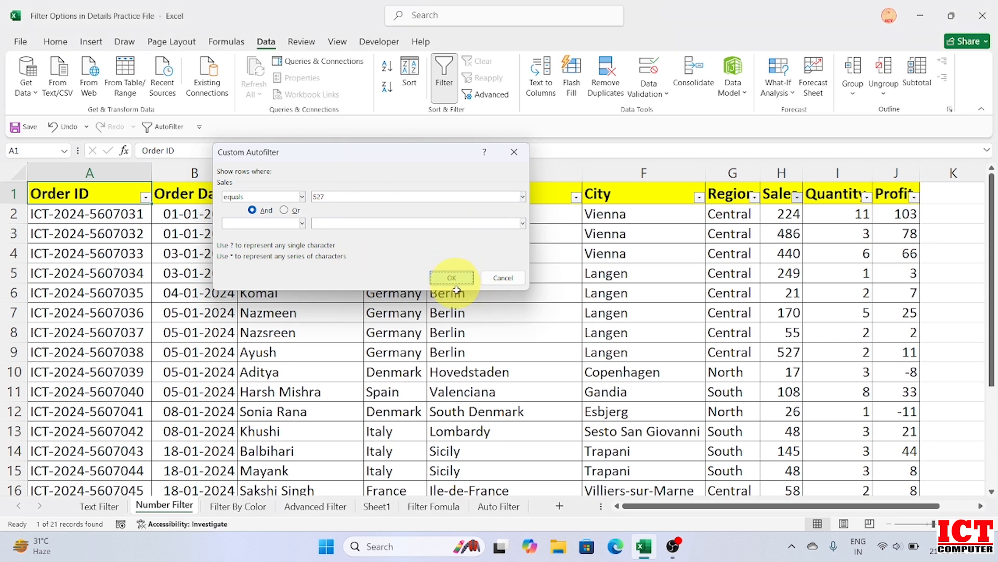
Clear the current Sales filter and filter the Sales column to equal 48
click(797, 197)
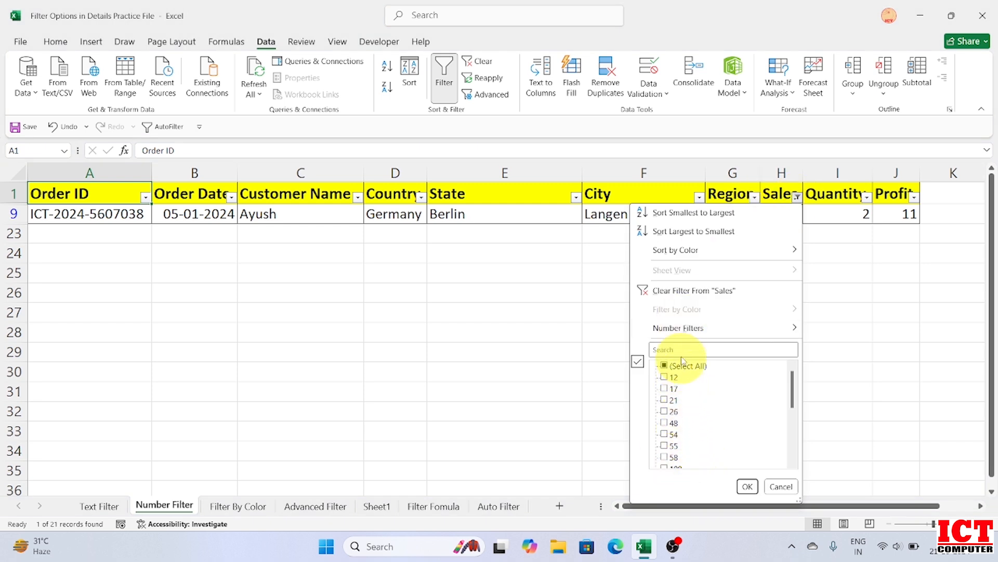
click(700, 290)
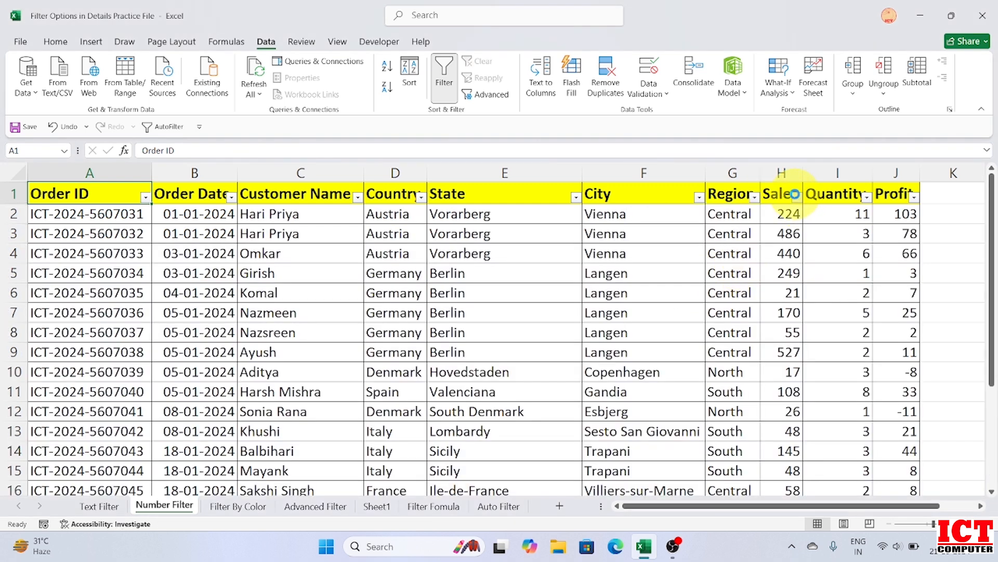
click(796, 196)
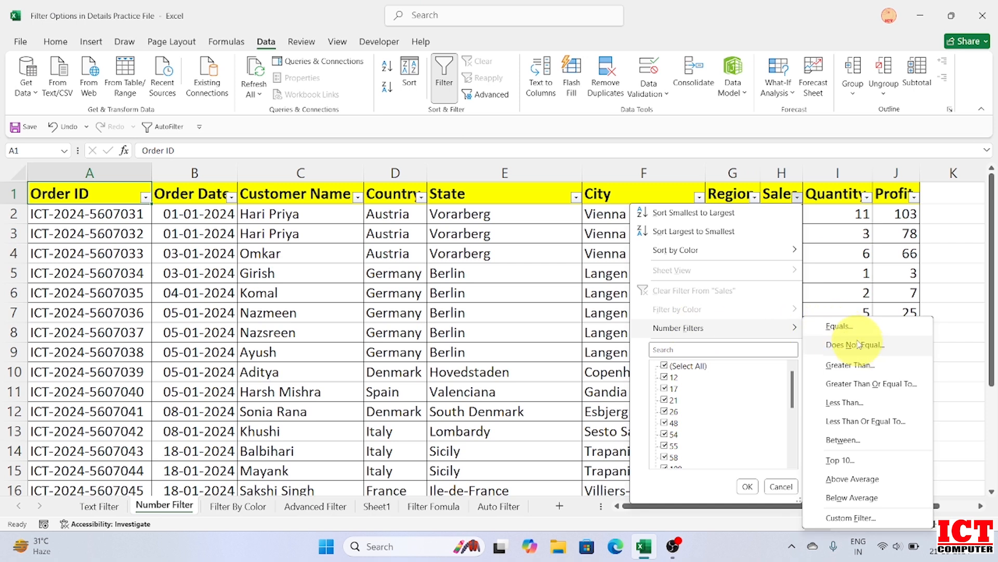
click(839, 326)
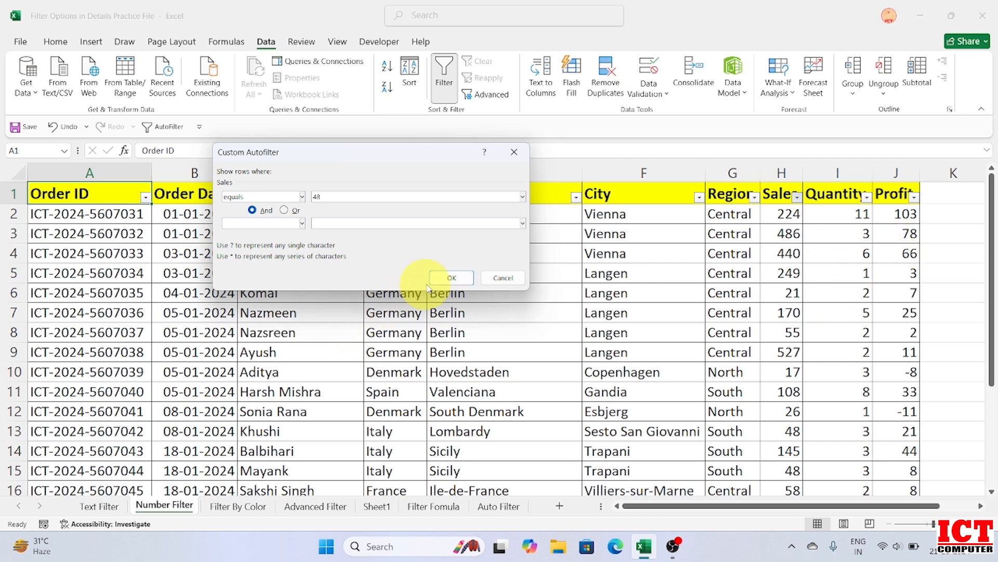
click(451, 276)
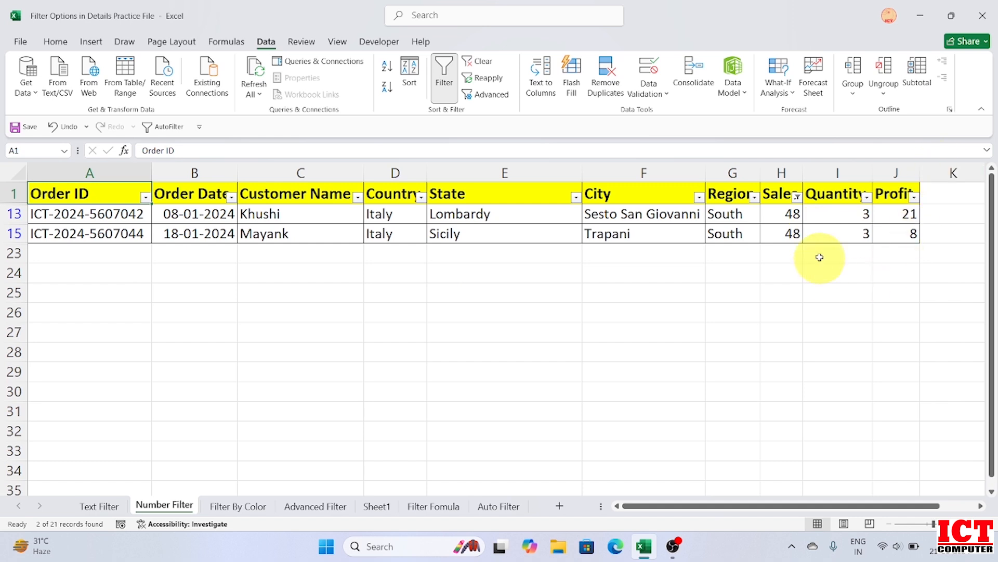
Replace the Sales filter with a Does Not Equal number filter of 170 and look through the remaining orders
click(796, 196)
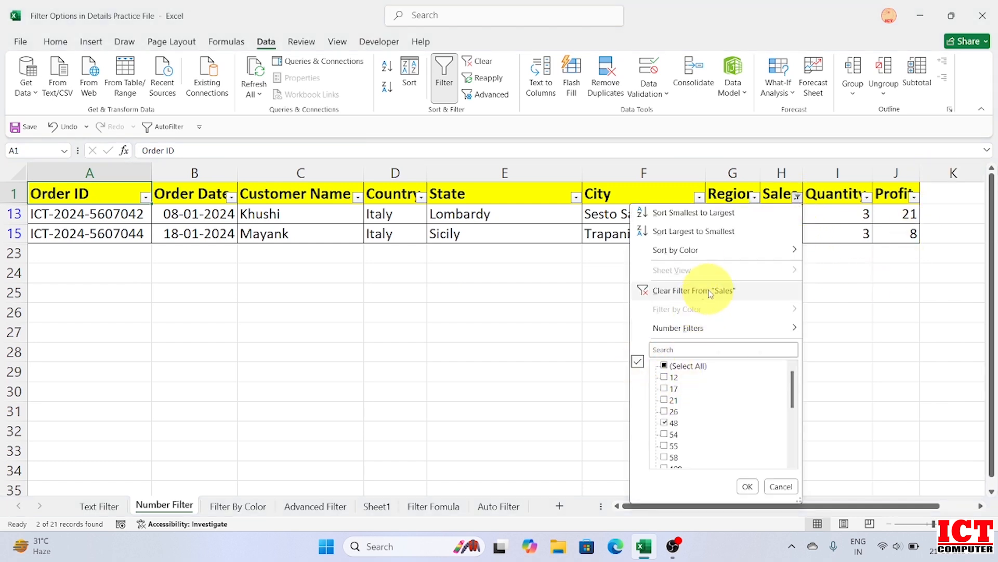
click(709, 292)
click(797, 197)
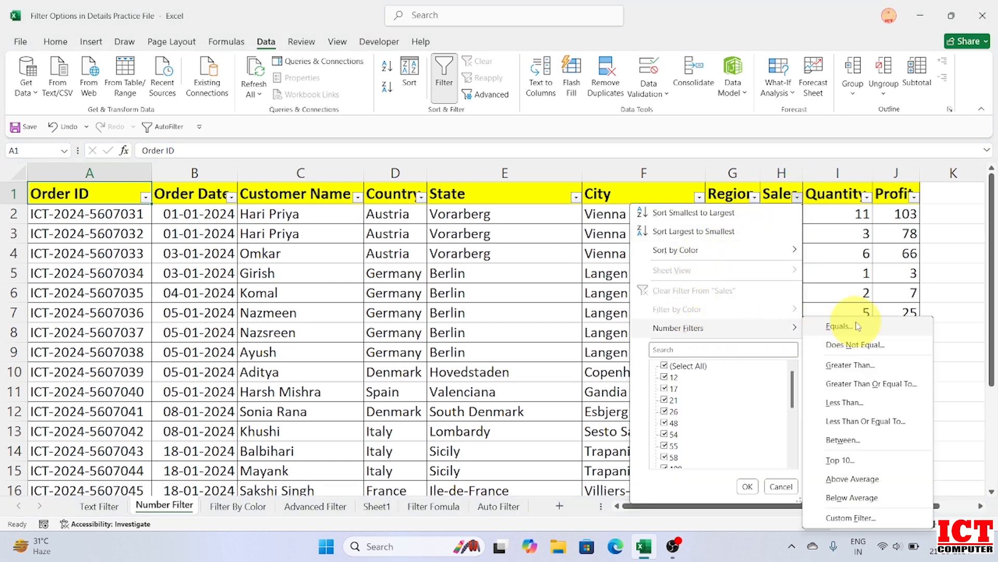
click(855, 345)
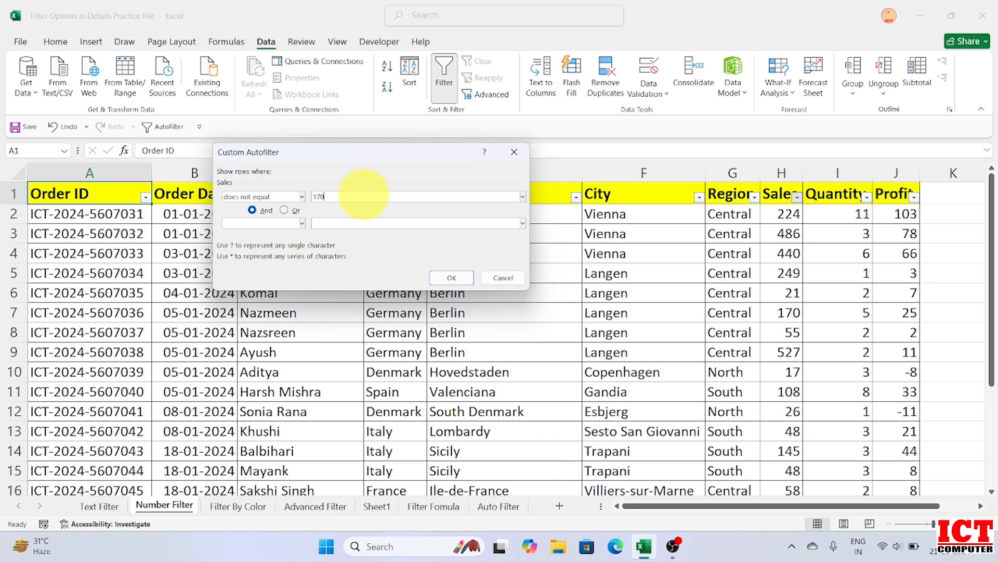
click(451, 278)
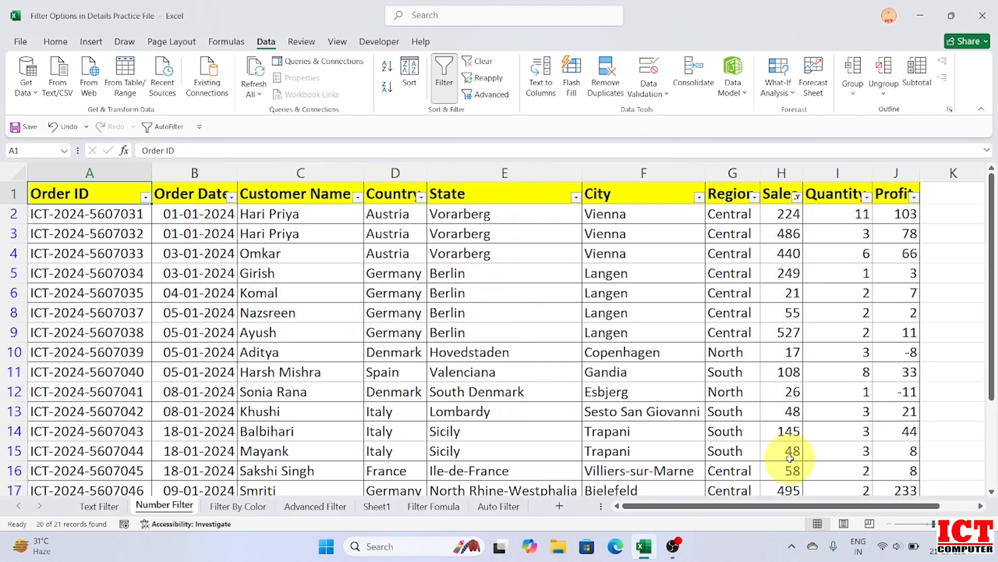
drag(996, 255, 973, 208)
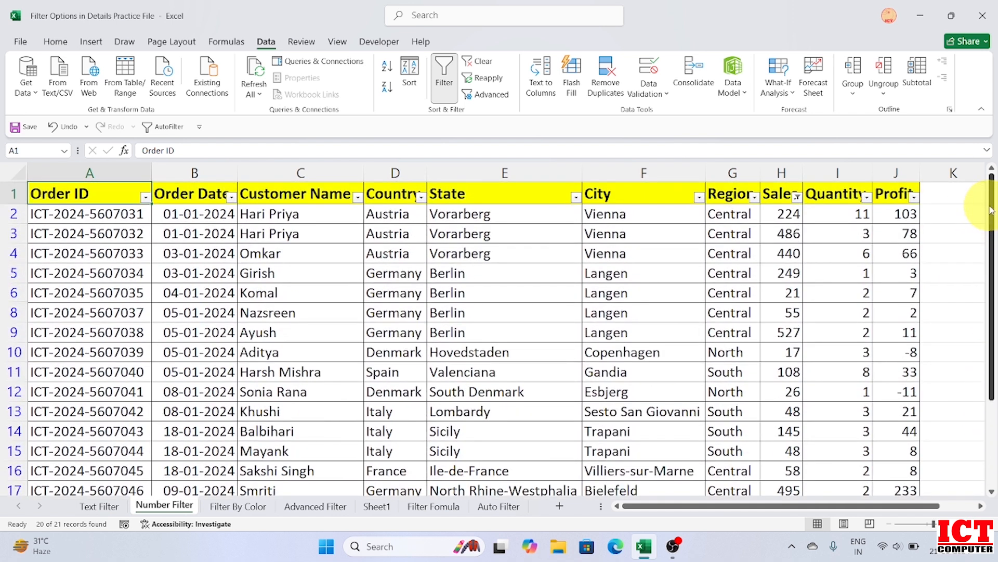
Clear the Does Not Equal filter from Sales and show only orders with Sales greater than 486
click(797, 197)
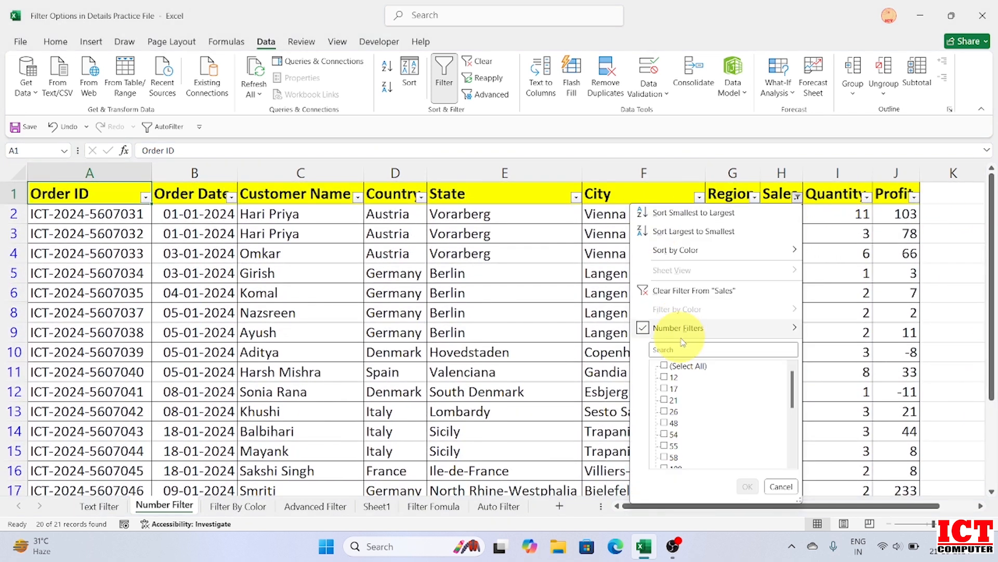
click(692, 291)
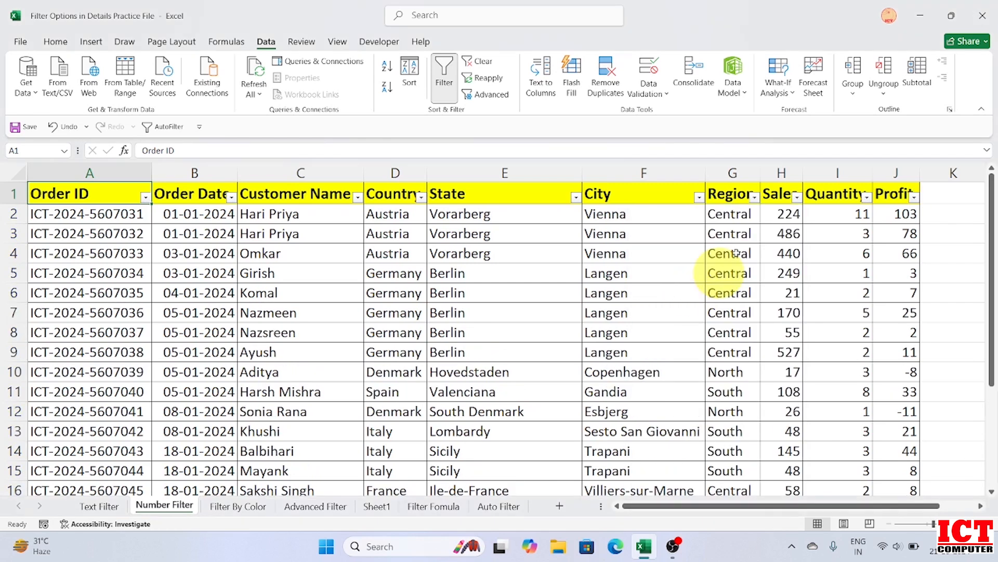
click(796, 197)
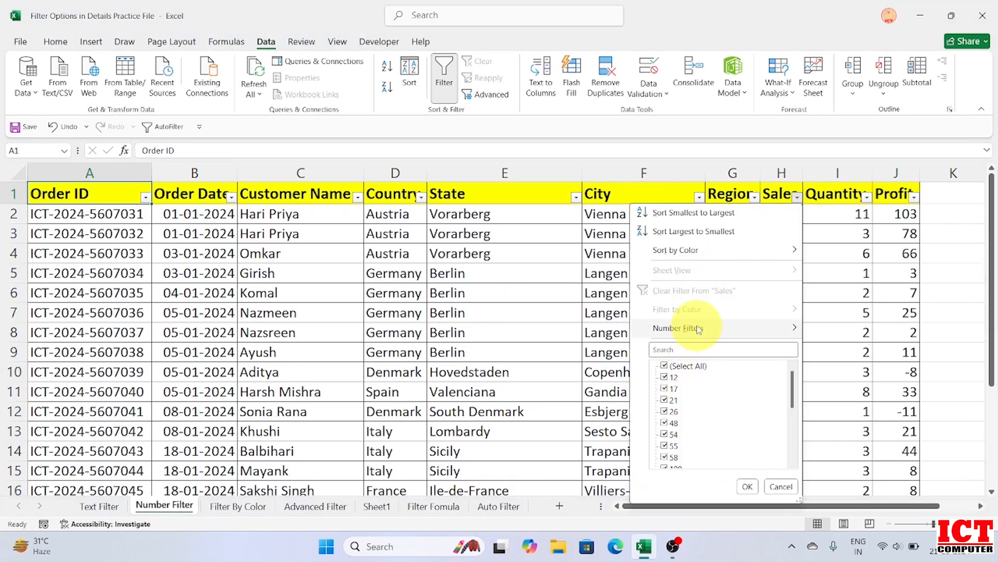
mouse_move(699, 329)
click(865, 366)
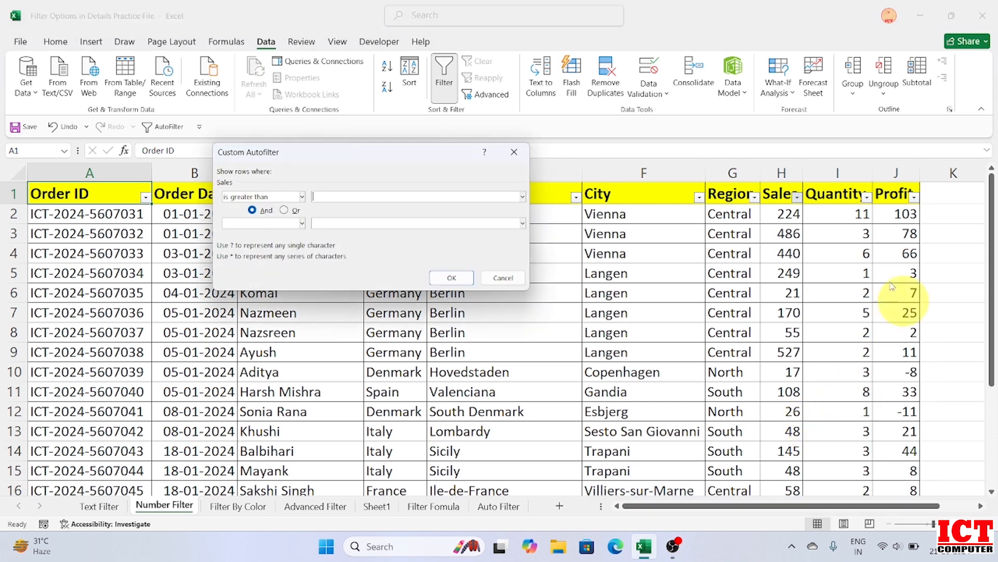
click(374, 198)
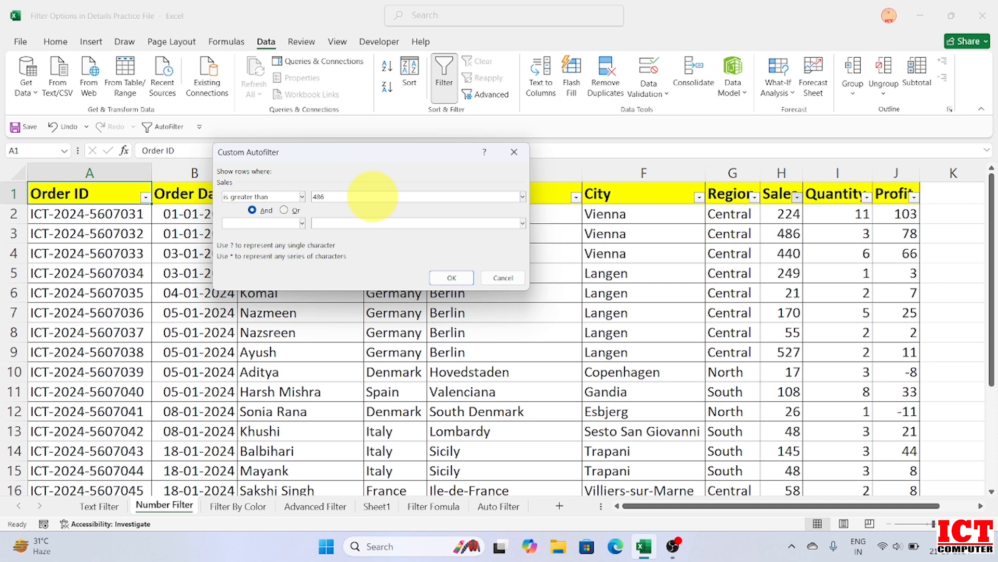
click(453, 275)
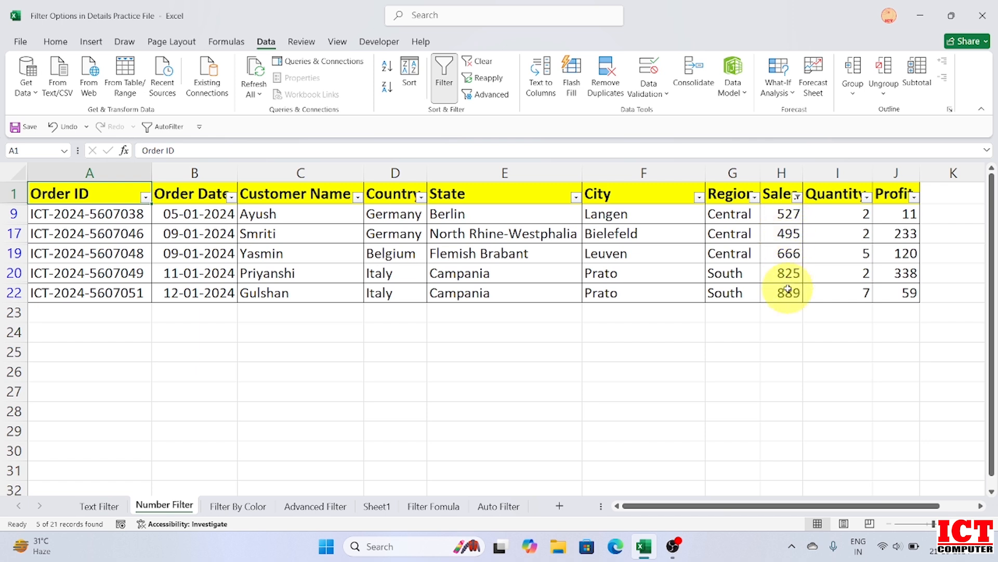
Clear the Greater Than filter from Sales and filter for values greater than or equal to 440
click(797, 197)
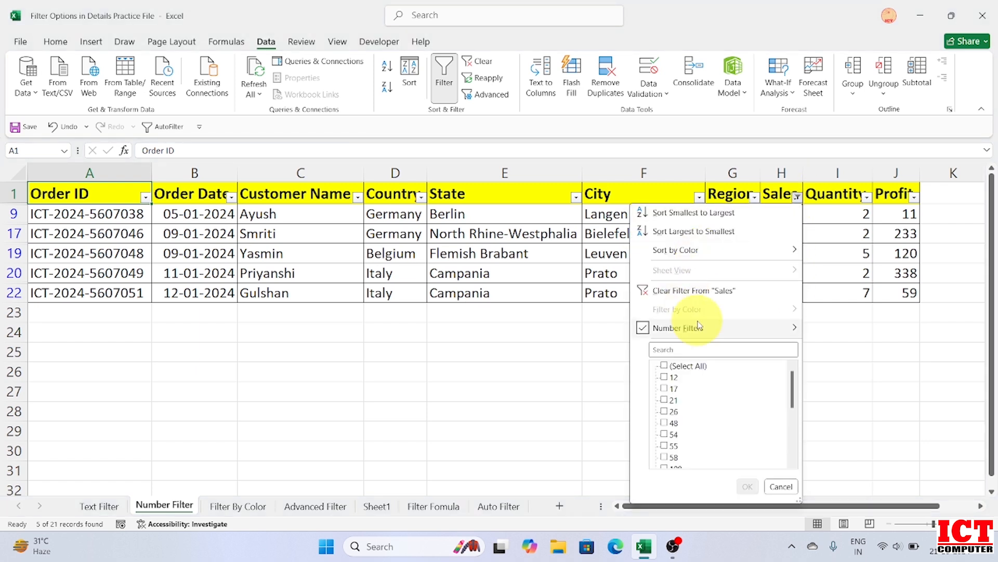
click(696, 290)
click(797, 197)
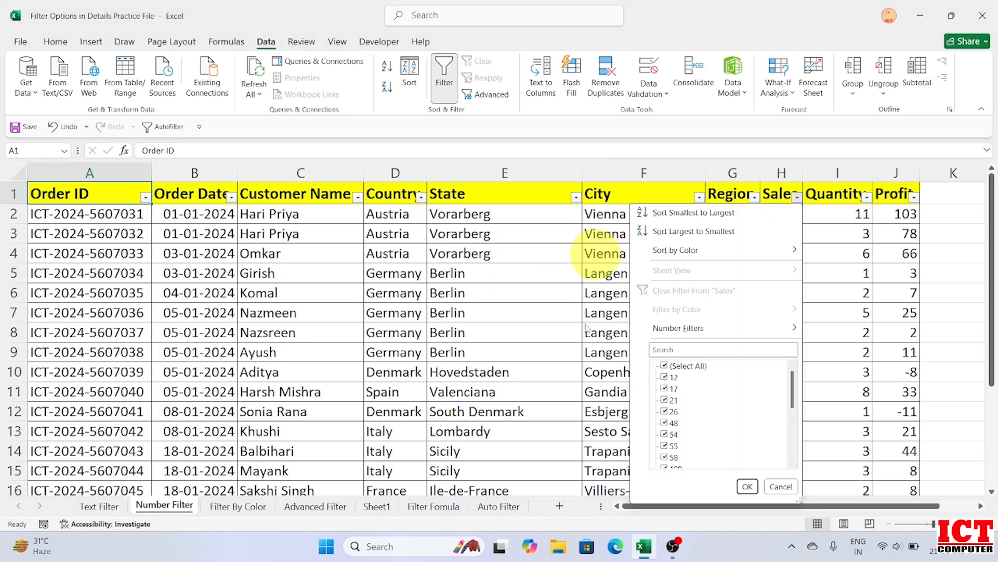
mouse_move(708, 325)
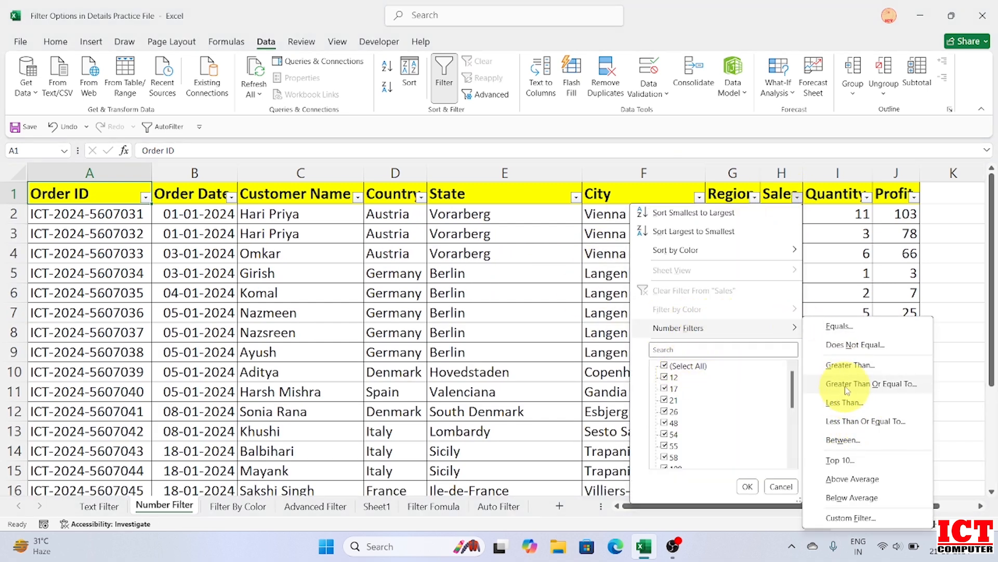
click(875, 387)
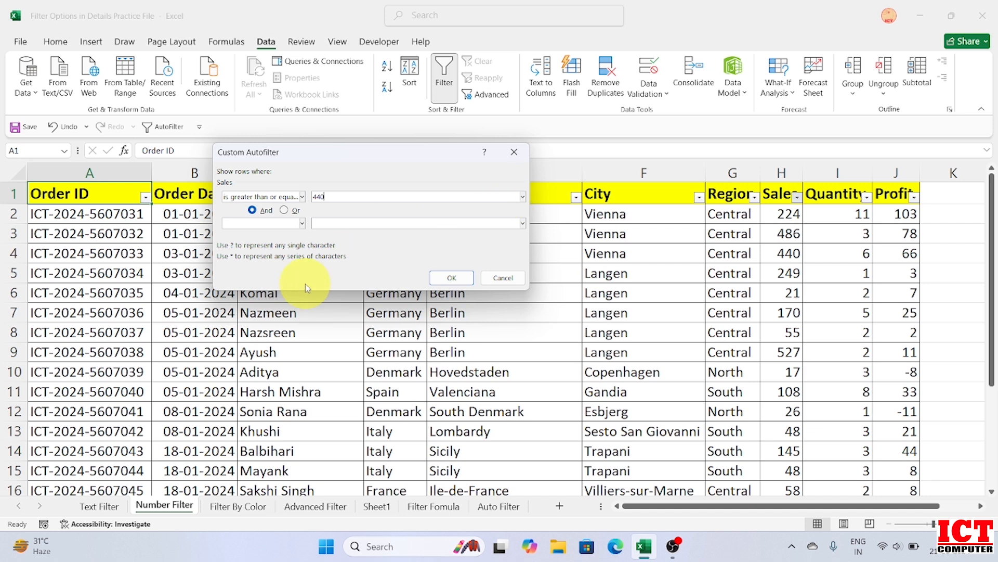
click(451, 276)
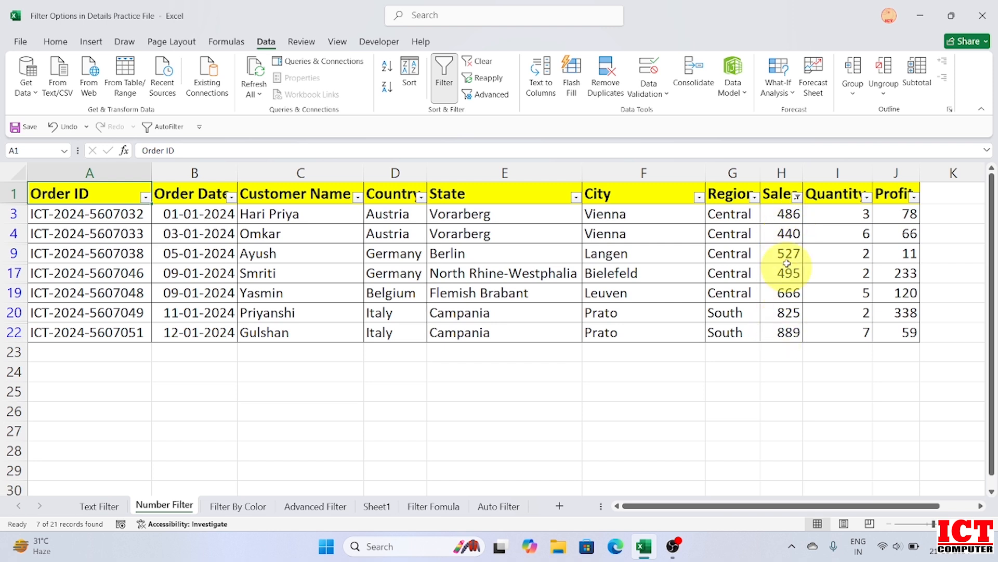
Clear the Sales filter and apply a Less Than number filter of 48 to the column
click(797, 197)
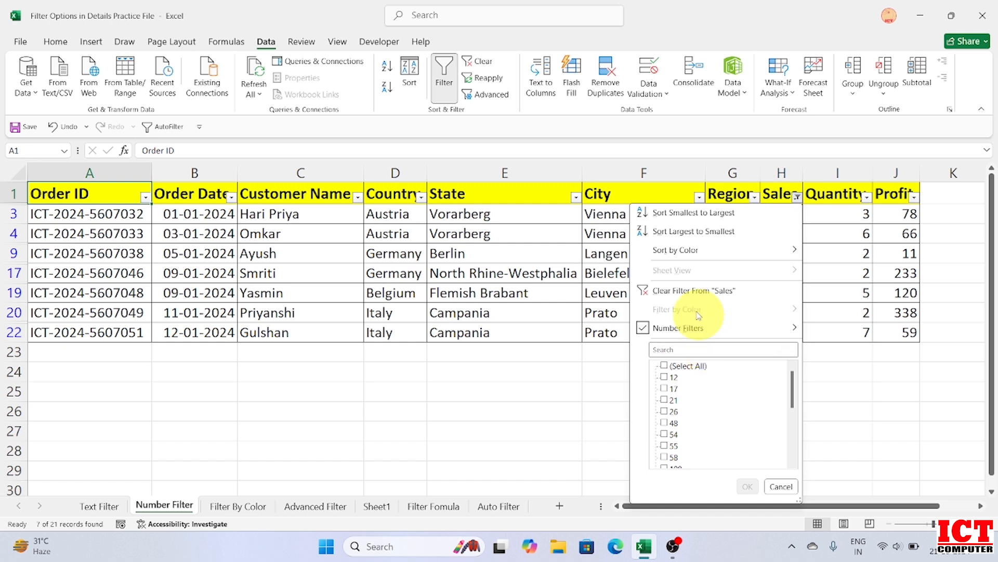
click(691, 292)
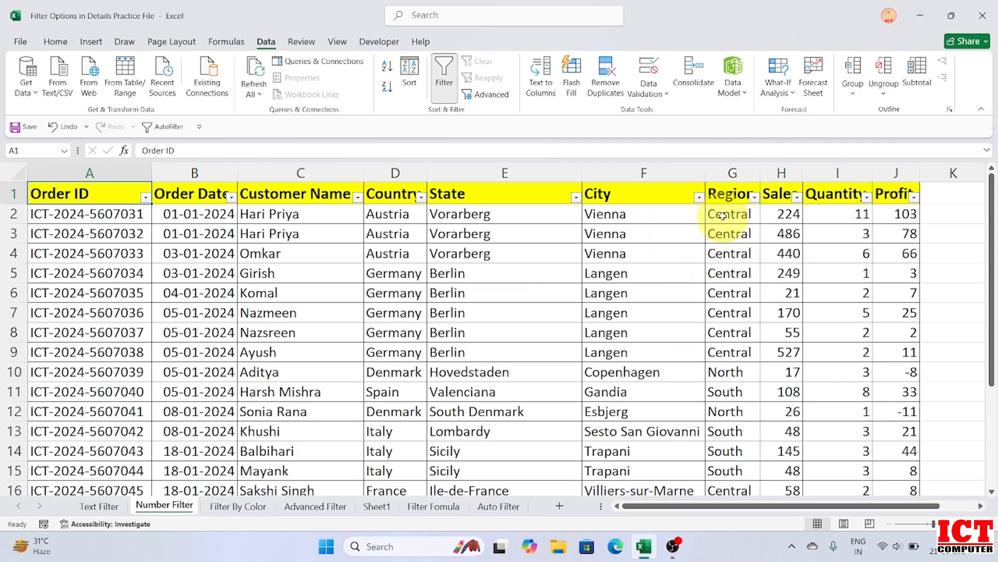
click(797, 197)
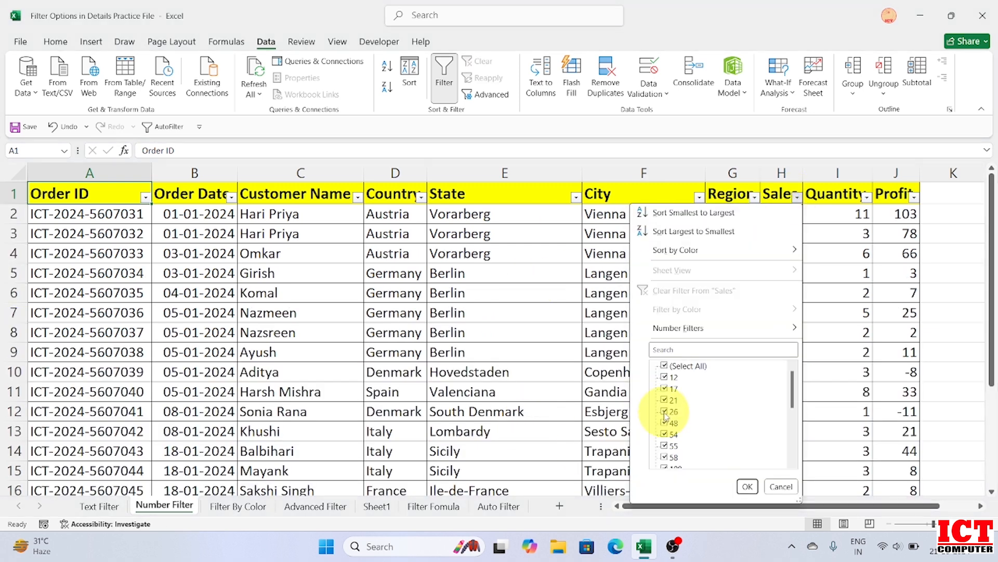
mouse_move(691, 325)
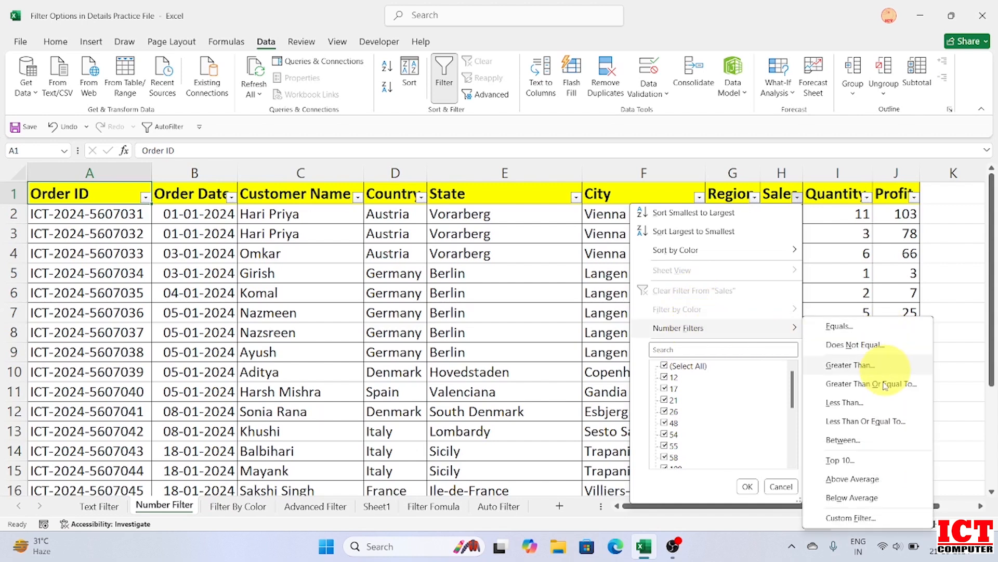
click(815, 403)
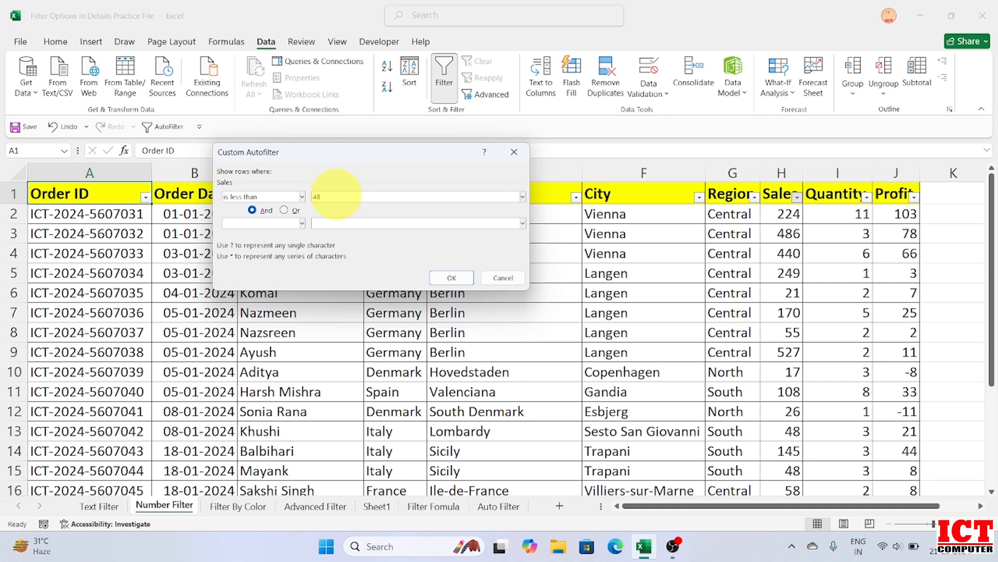
key(Return)
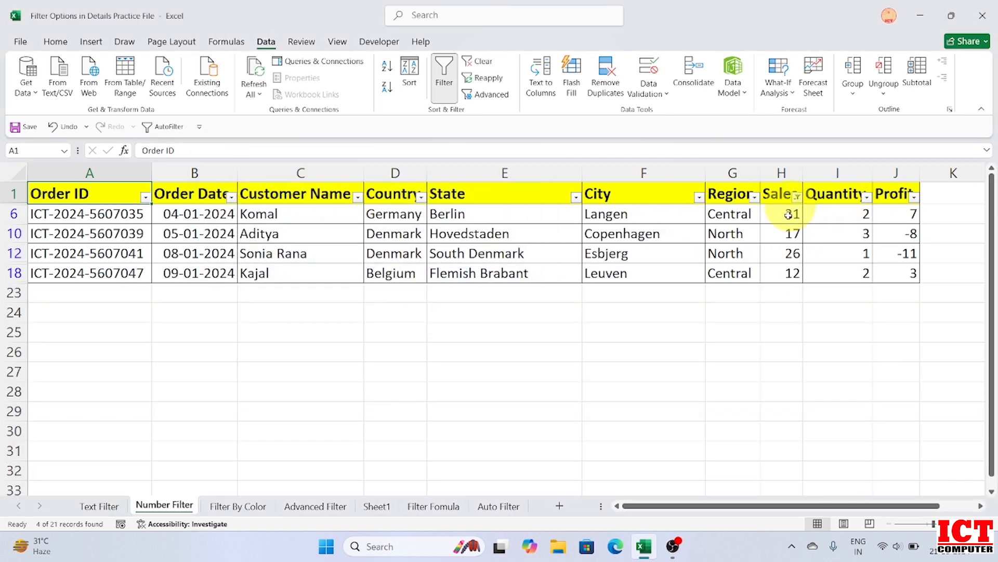
Clear the Less Than filter from Sales and filter for values less than or equal to 48
click(797, 198)
click(708, 290)
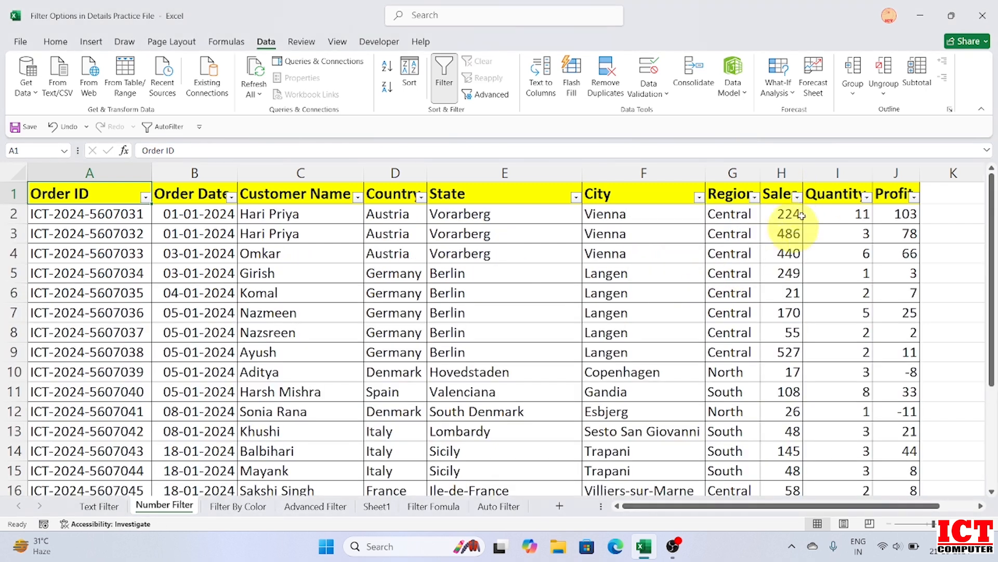
click(797, 197)
mouse_move(696, 338)
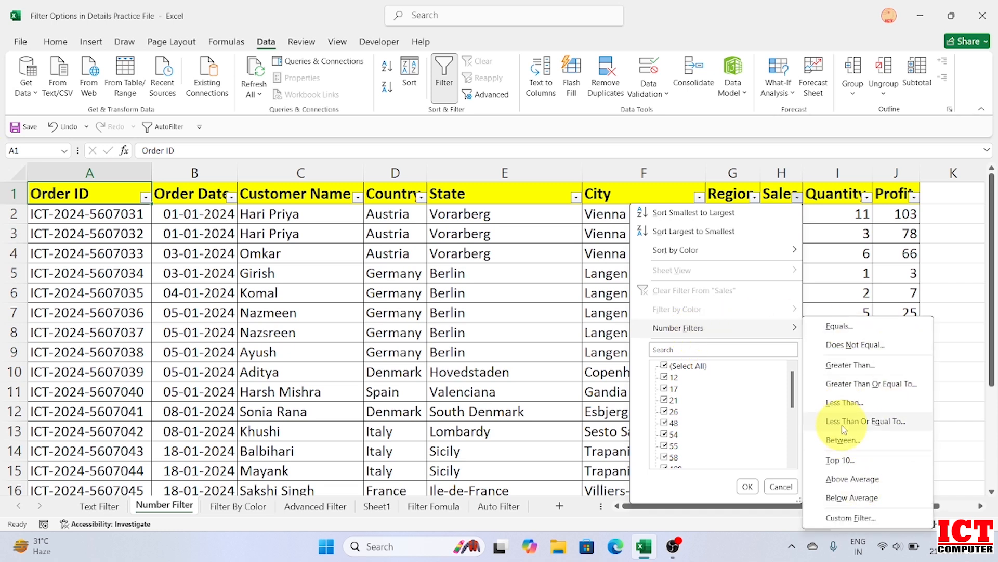
click(858, 424)
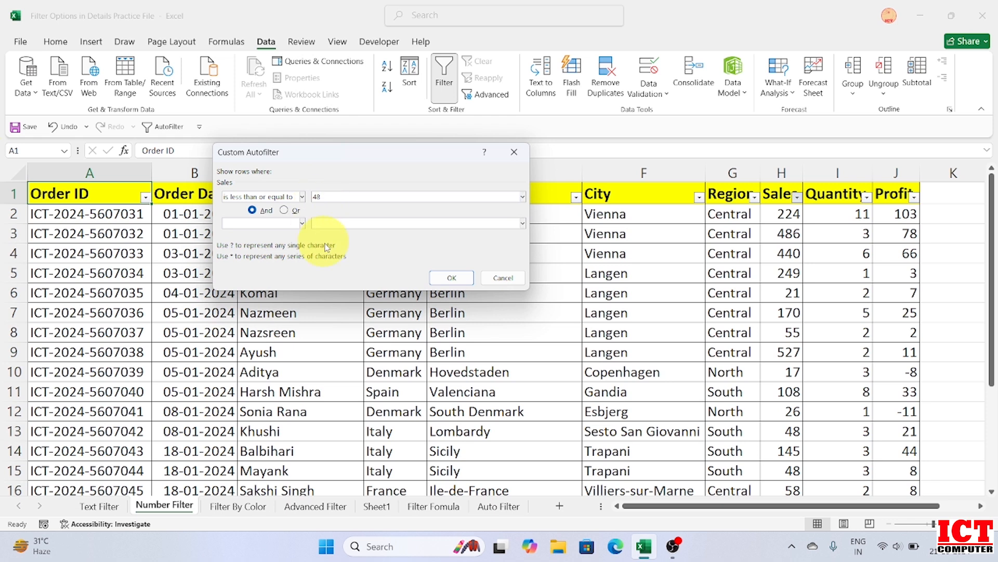
click(451, 279)
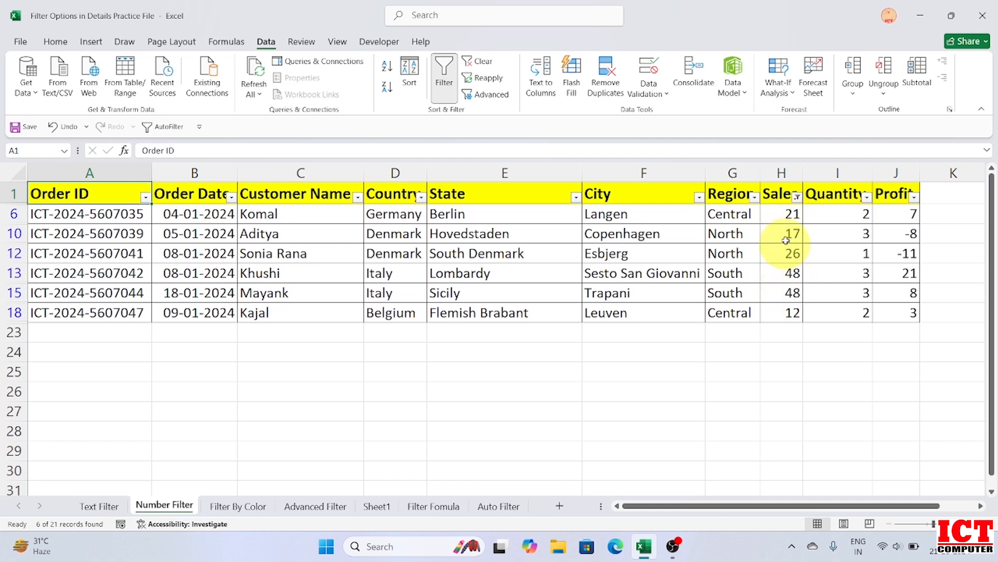
Clear the Less Than Or Equal To filter from Sales and apply a Between filter from 500 to 800
click(797, 196)
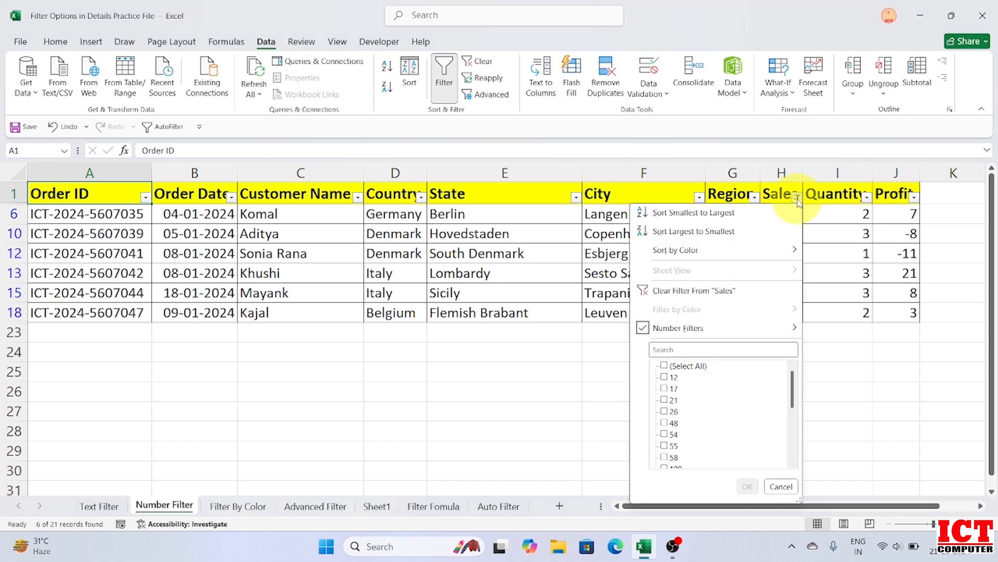
click(700, 294)
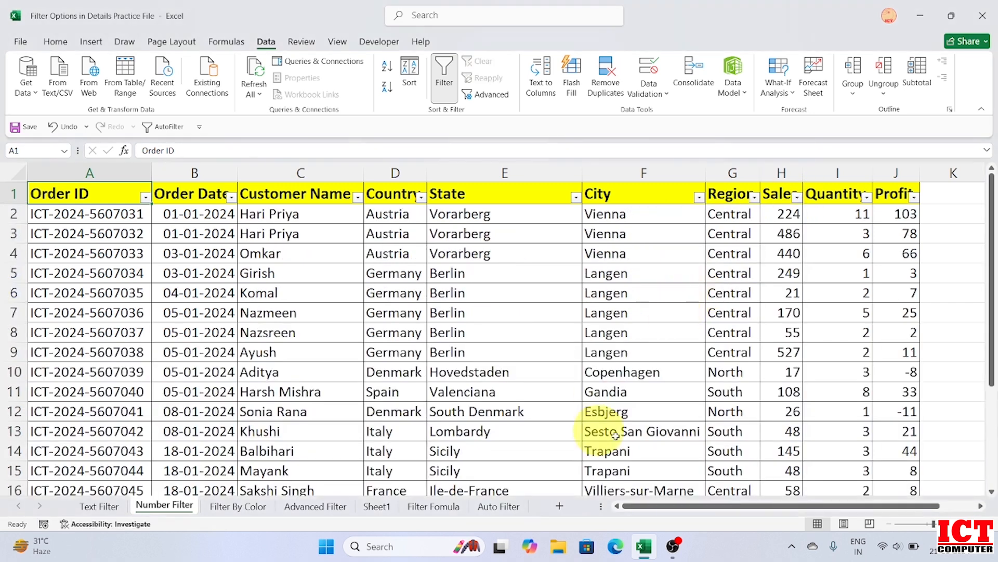
click(798, 199)
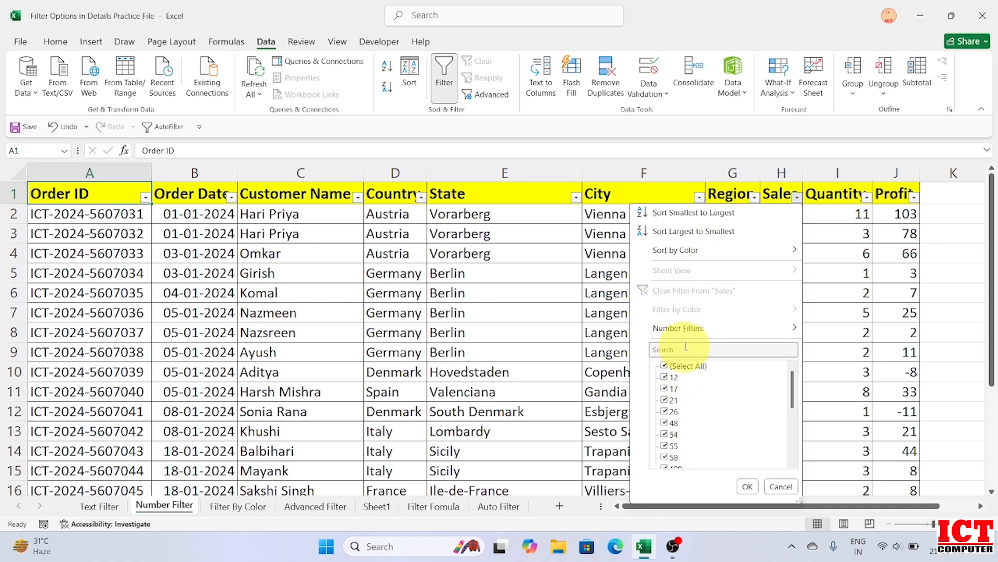
mouse_move(719, 327)
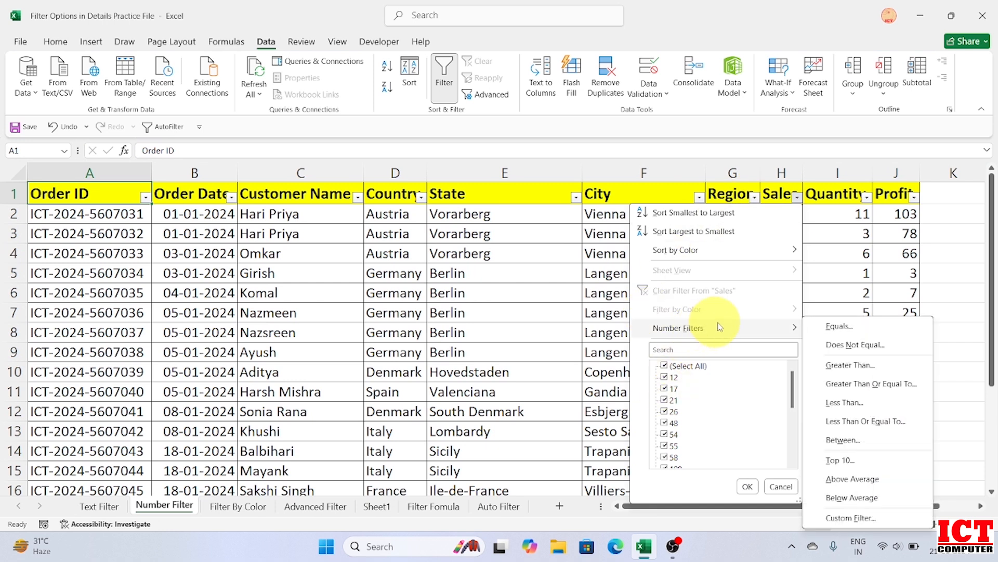
click(844, 440)
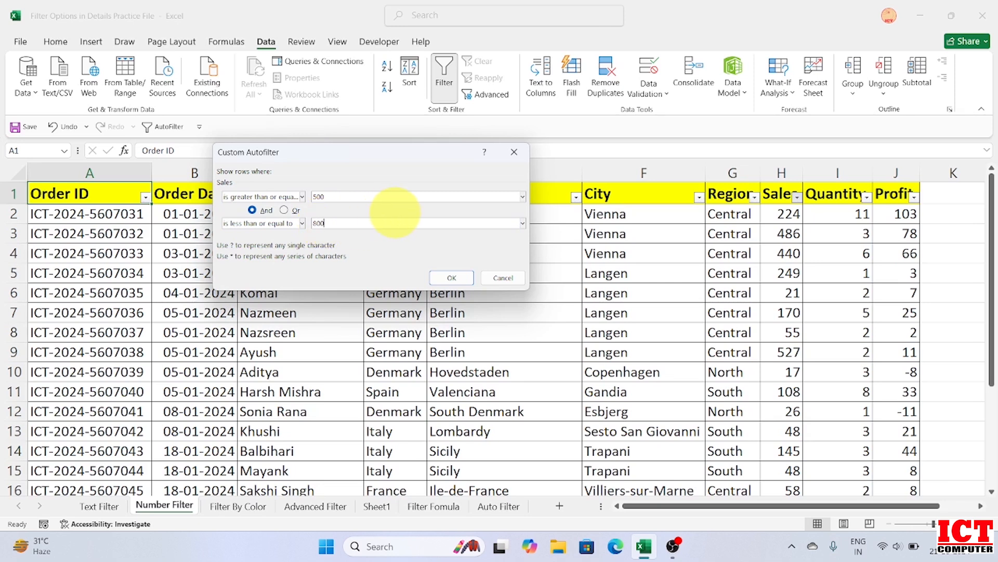
click(451, 278)
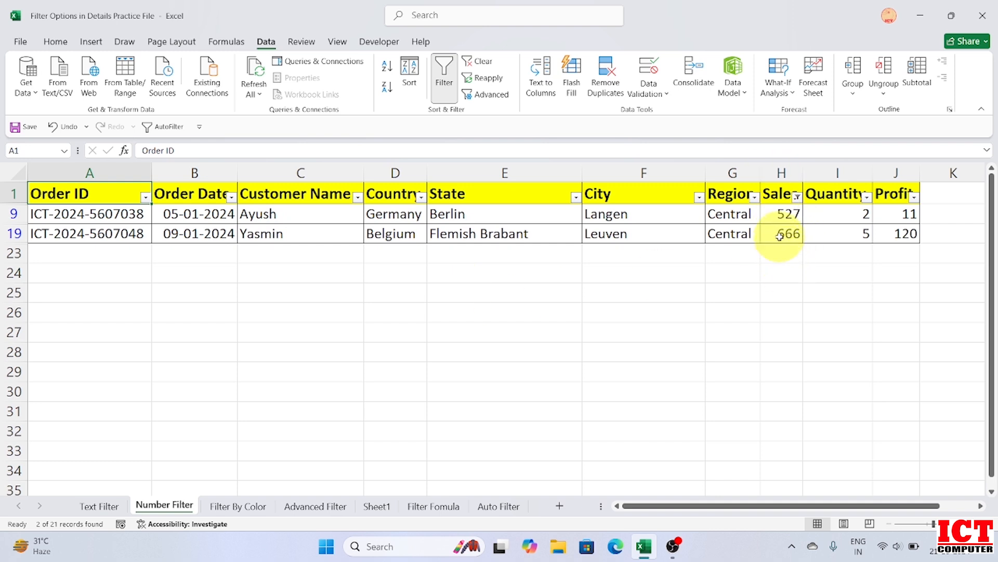
Clear the Between filter from the Sales column so all orders are listed
click(797, 197)
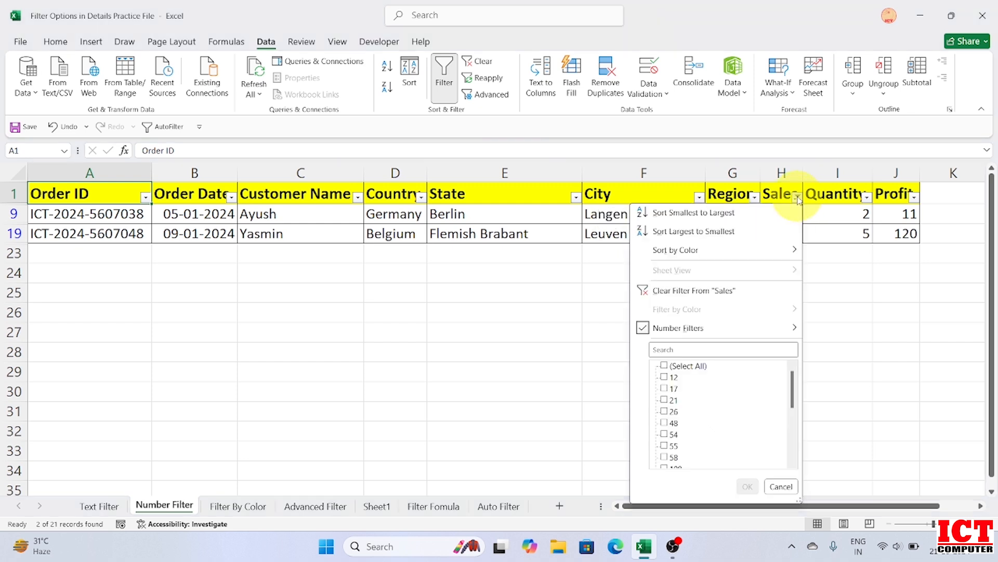
click(868, 267)
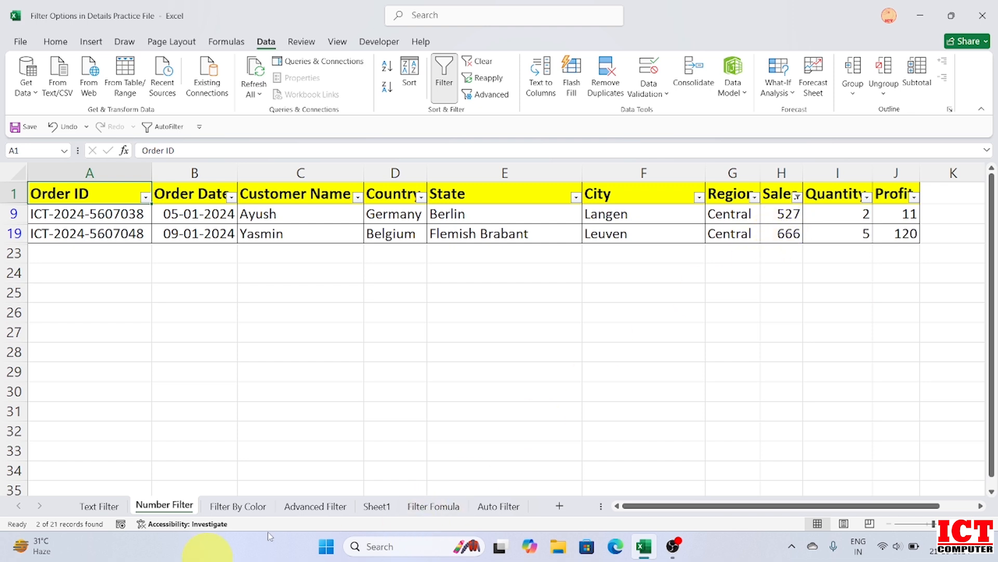
click(797, 198)
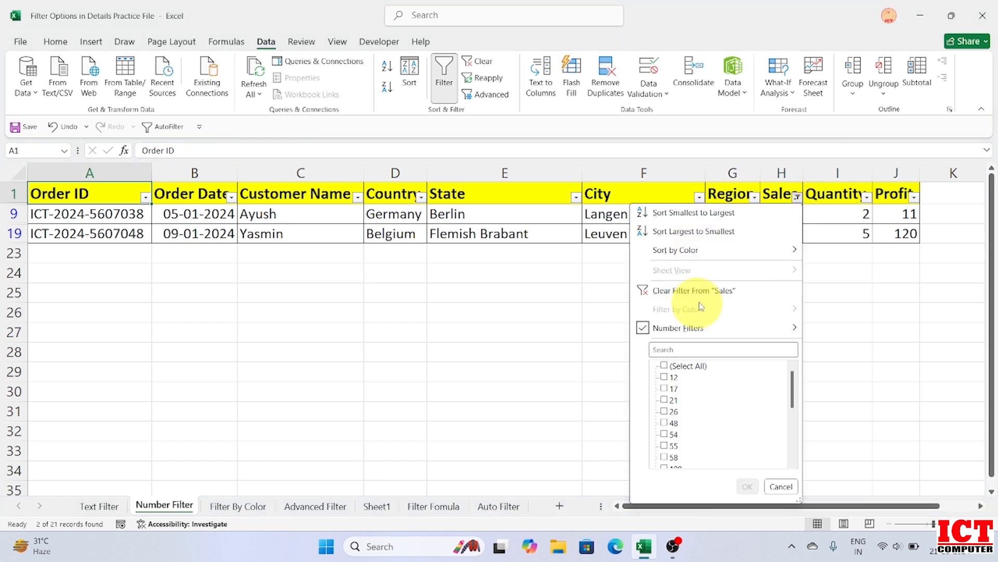
click(691, 290)
click(797, 198)
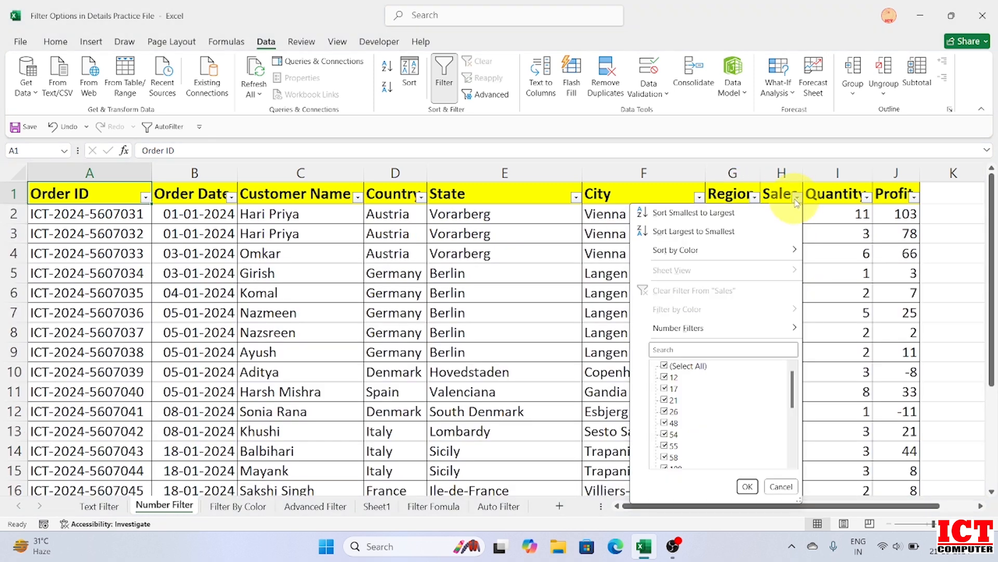
mouse_move(697, 330)
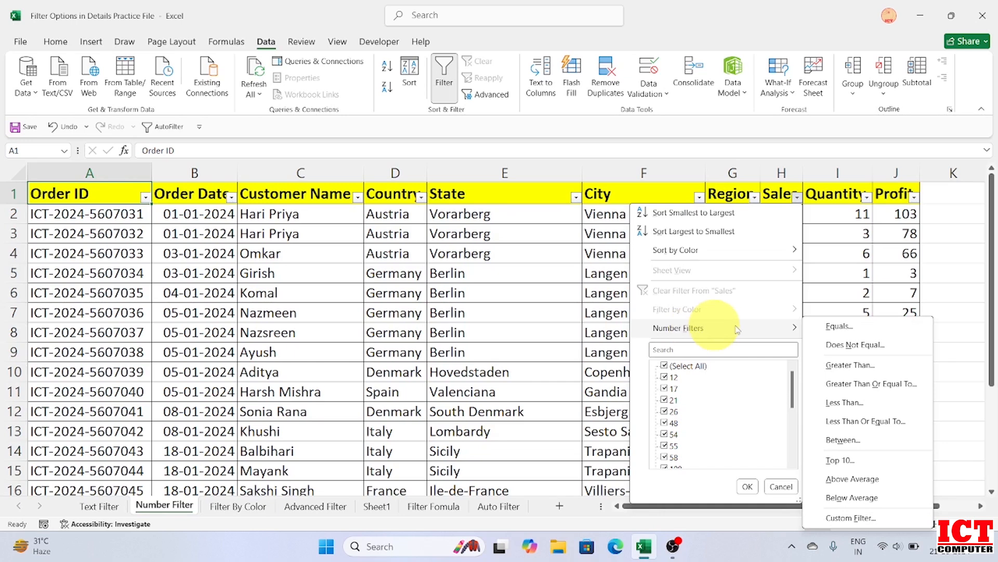
click(841, 440)
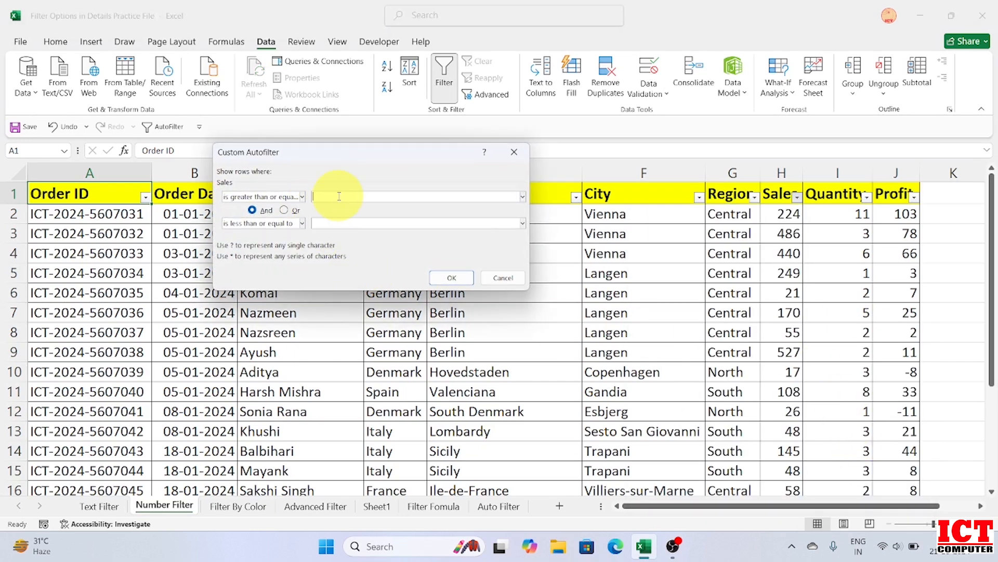
click(504, 277)
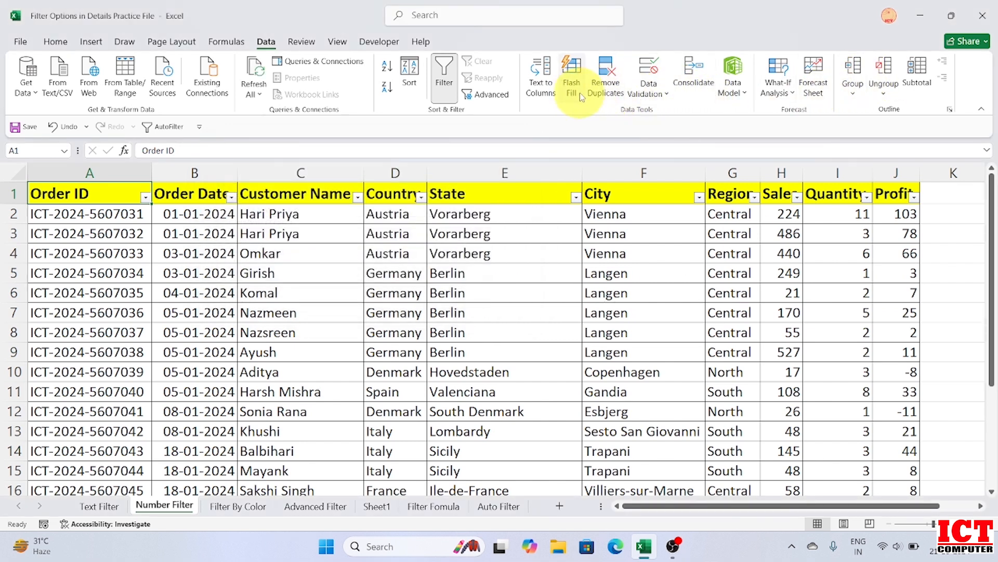
Apply a Top 10 number filter to Sales, showing the top 10 items
click(799, 203)
click(798, 199)
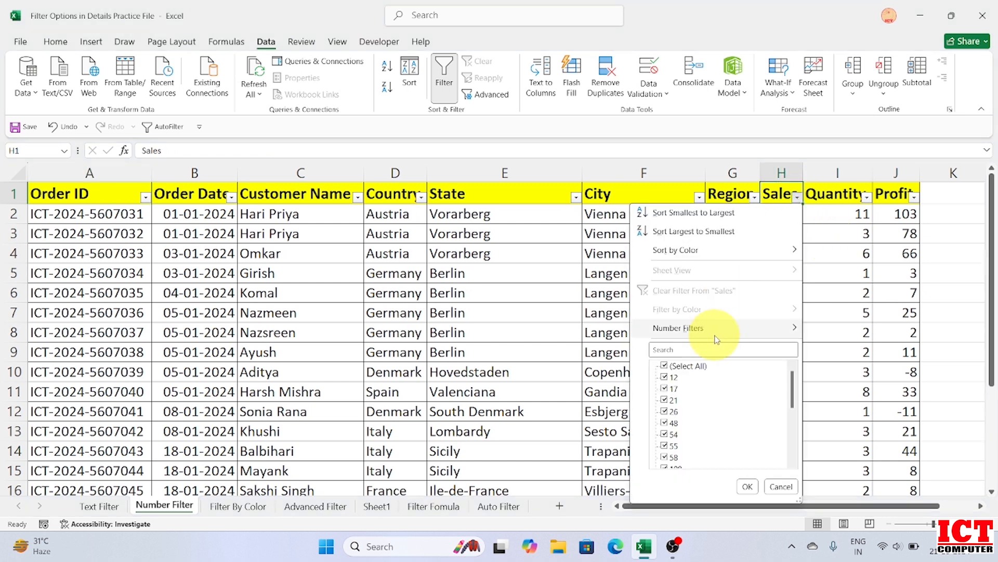
mouse_move(718, 330)
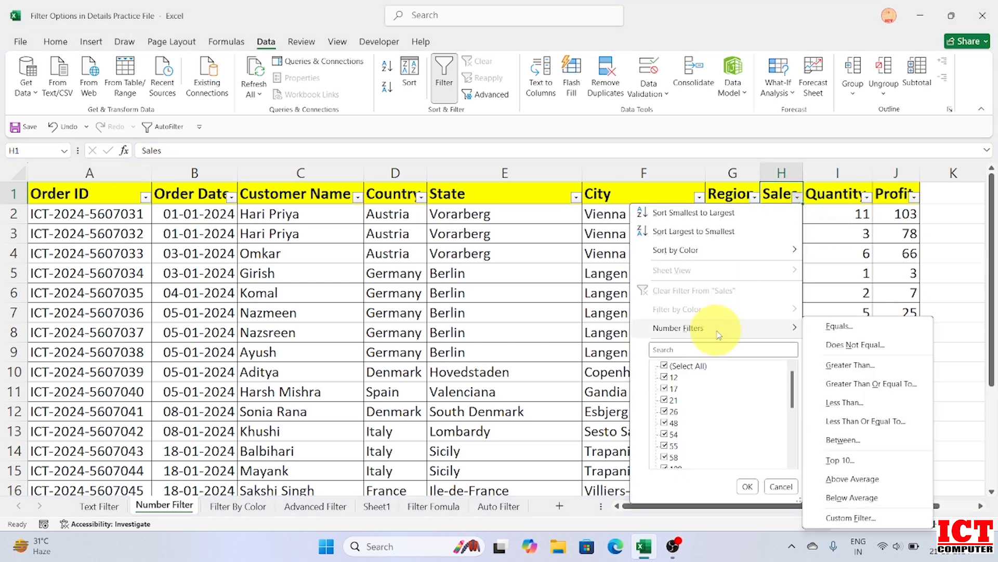
click(849, 464)
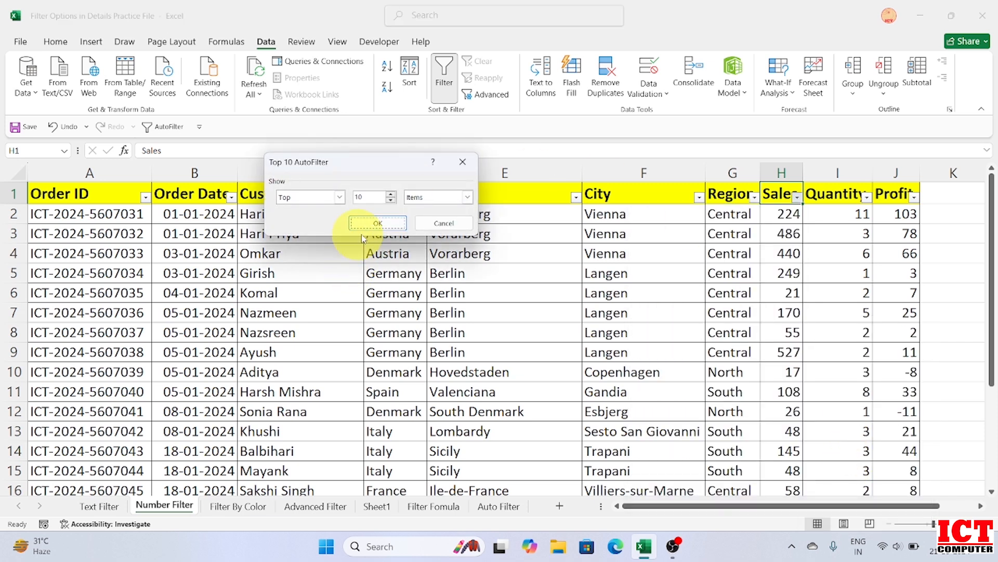
click(378, 225)
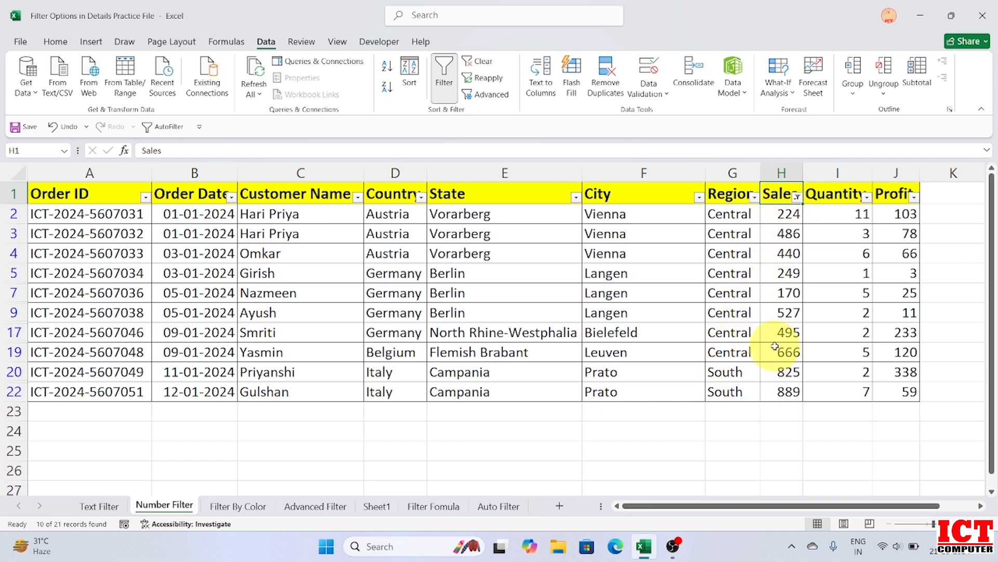
Clear the Top 10 filter from Sales and show only orders with above-average sales
click(796, 195)
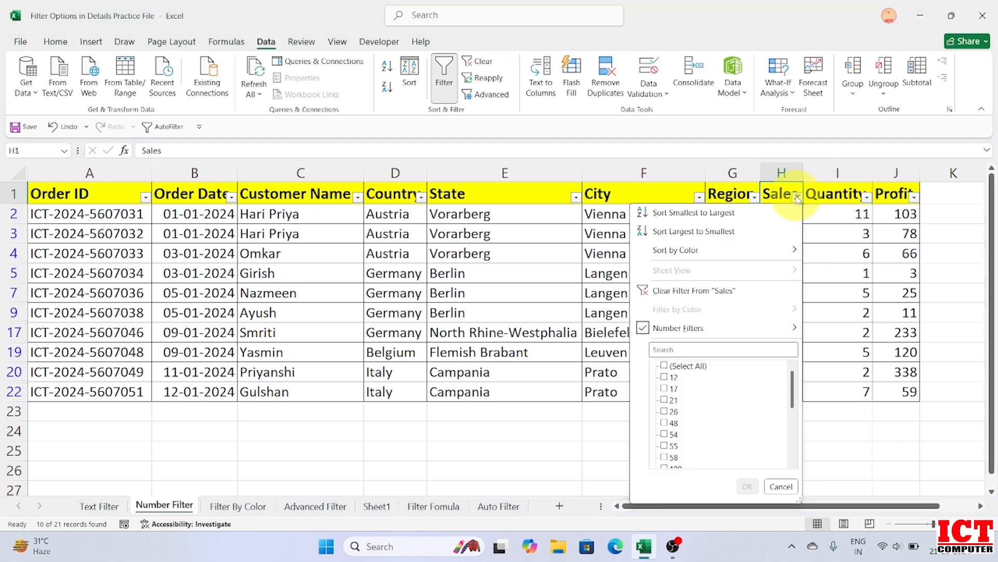
click(696, 290)
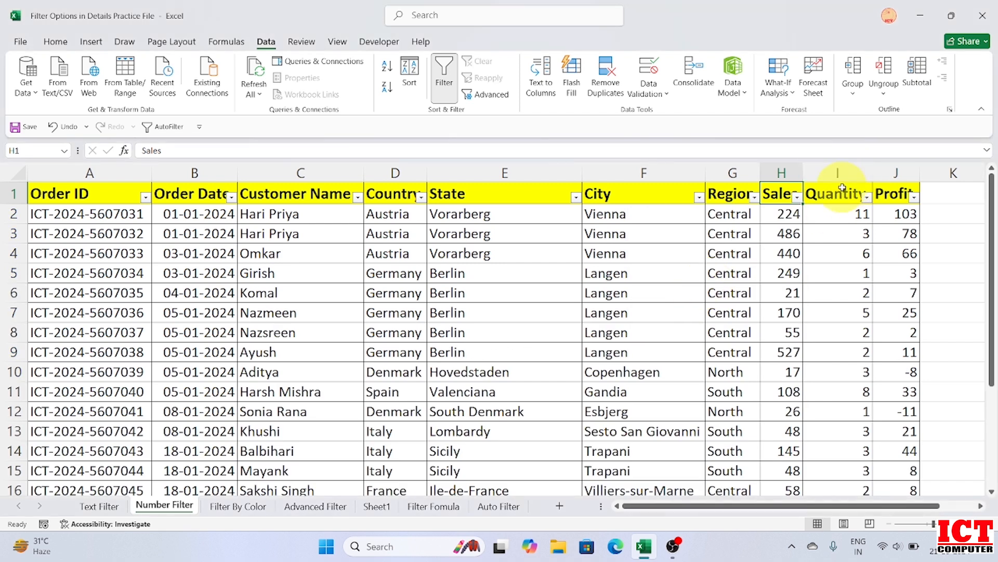
click(795, 196)
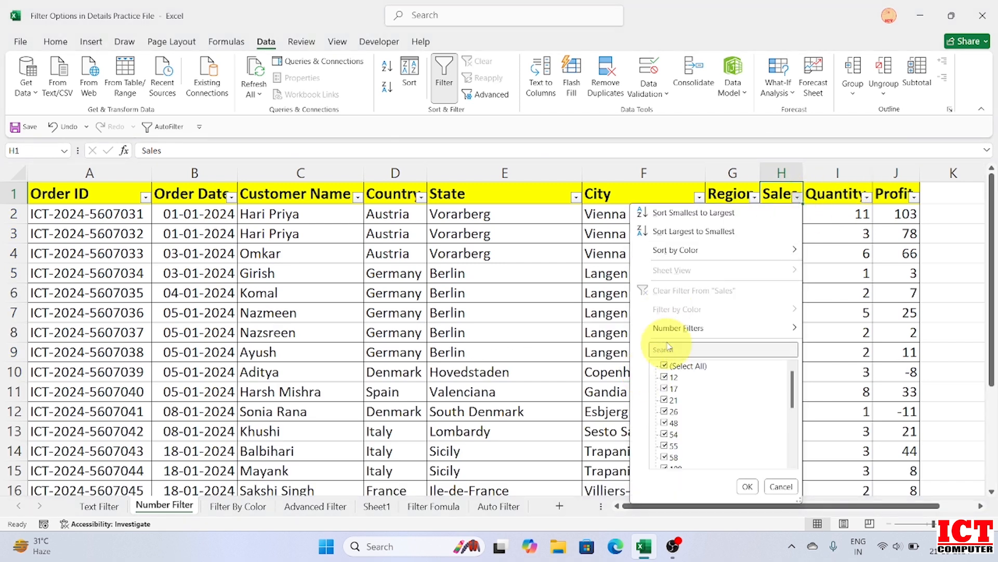
mouse_move(680, 326)
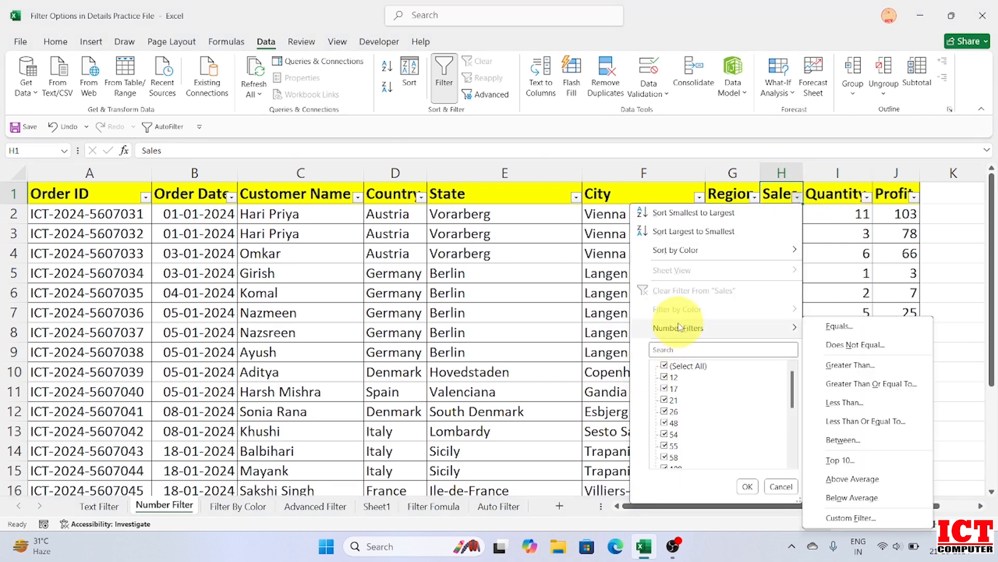
click(862, 481)
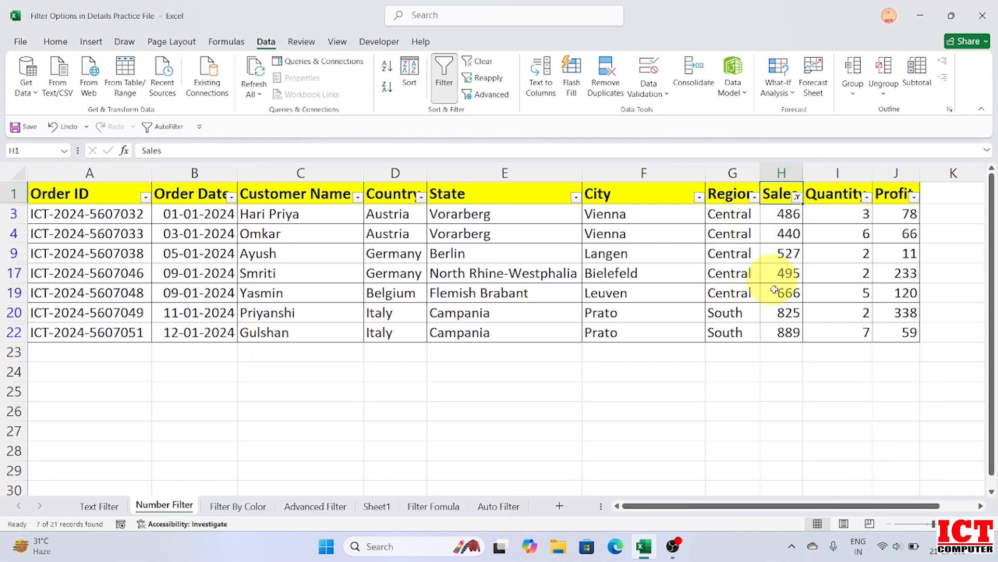
Clear the Above Average filter from Sales and show only orders with below-average sales
click(797, 198)
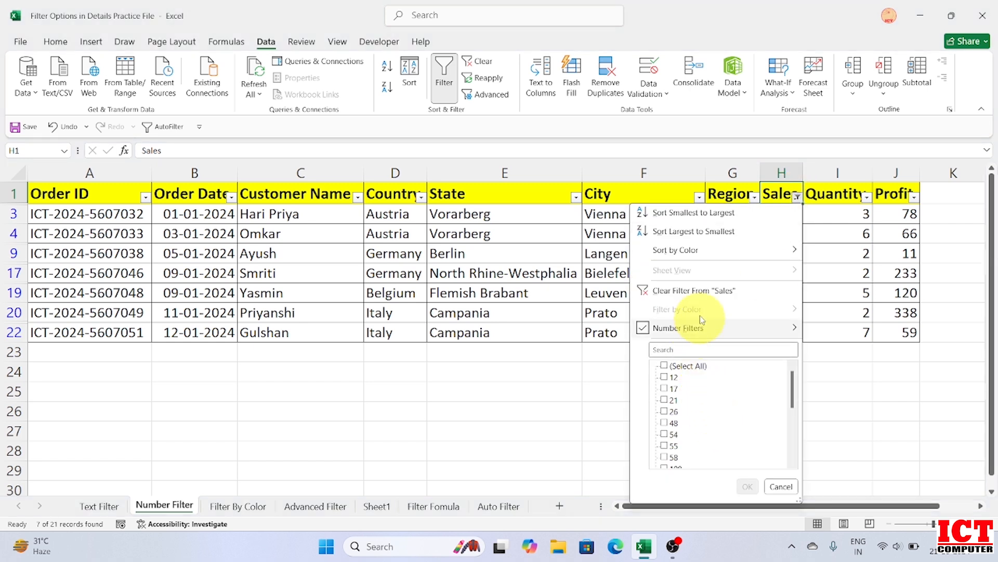
click(700, 294)
click(797, 200)
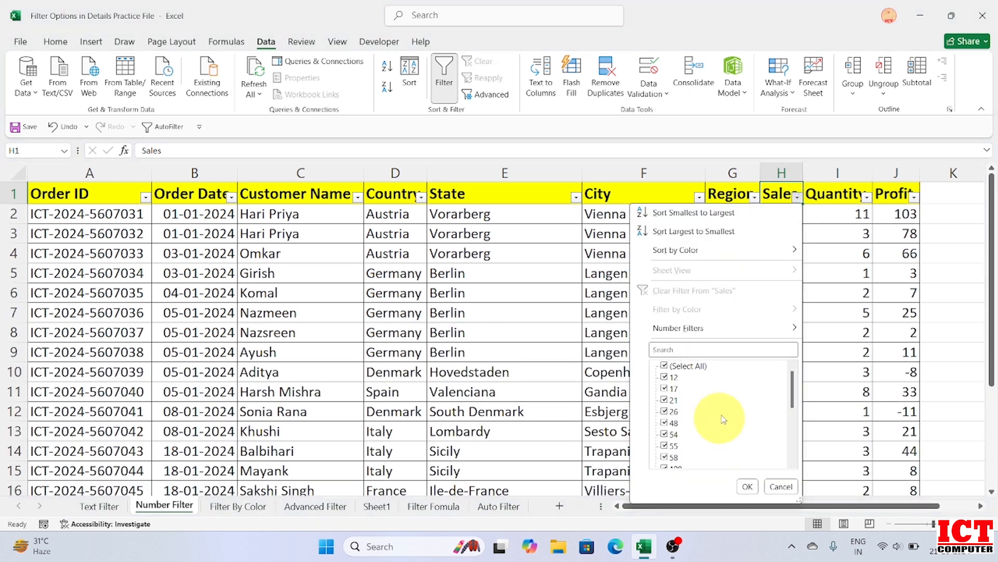
mouse_move(739, 327)
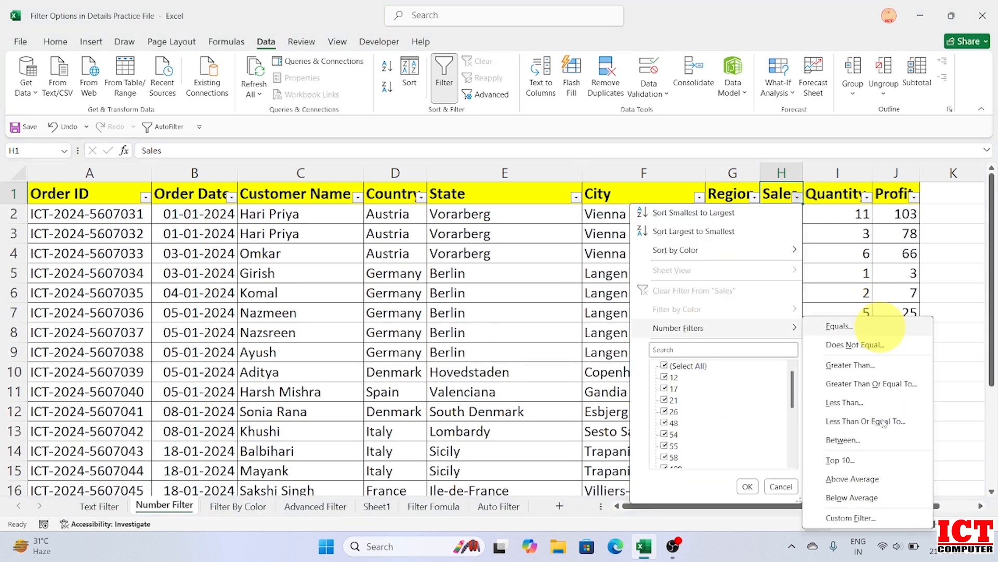
click(843, 499)
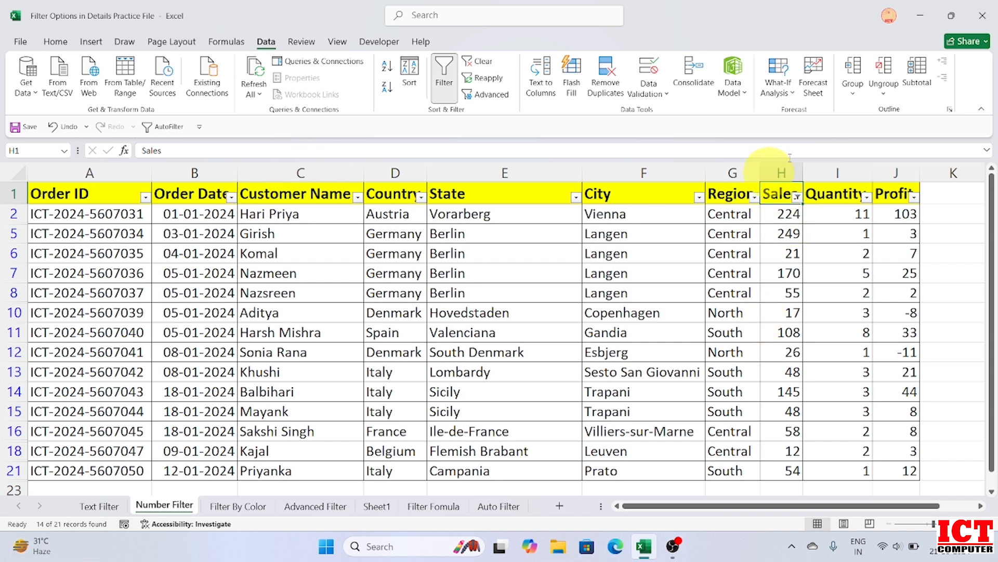
Clear the Below Average filter from Sales and go to the start of the Filter By Color sheet
click(796, 198)
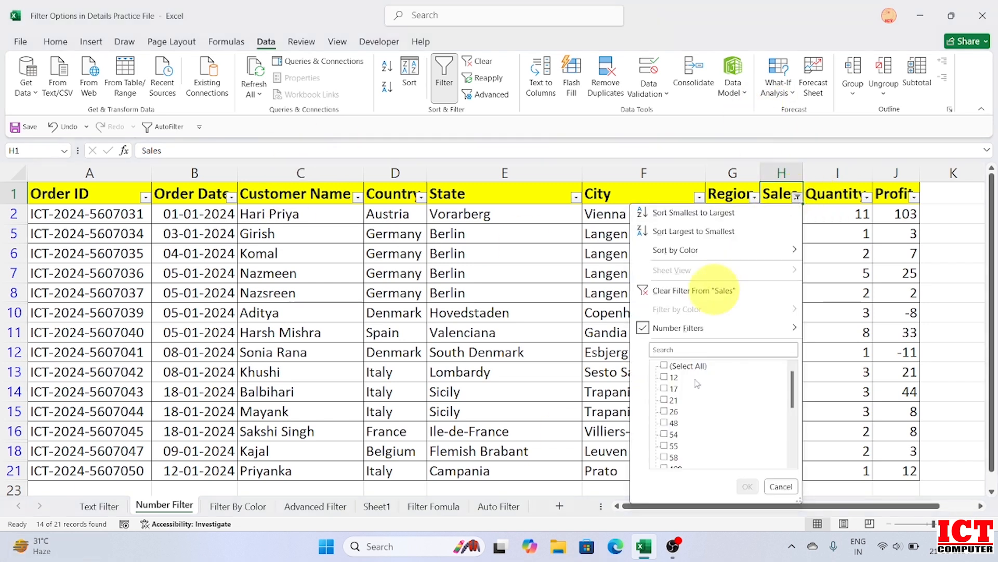
mouse_move(695, 330)
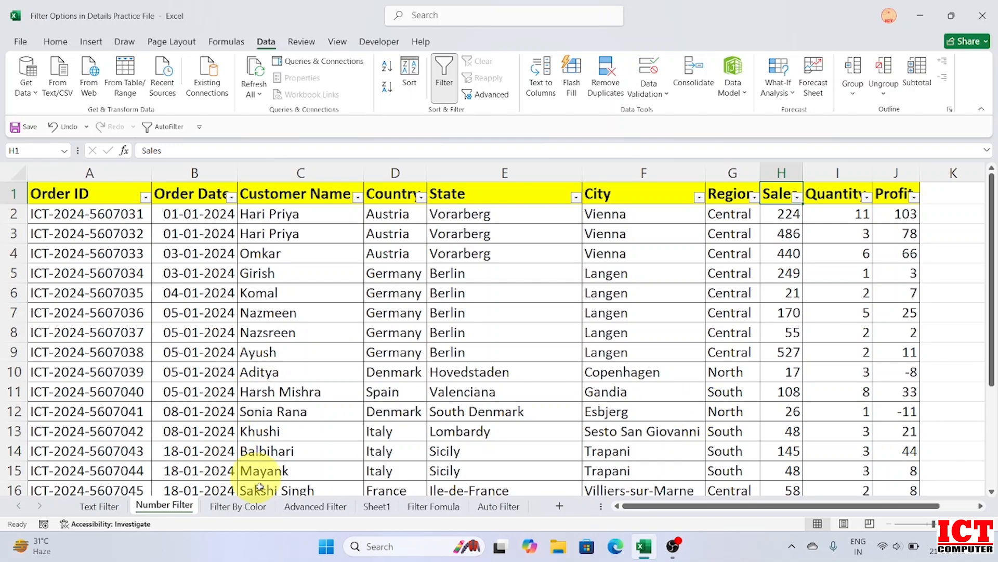
click(252, 508)
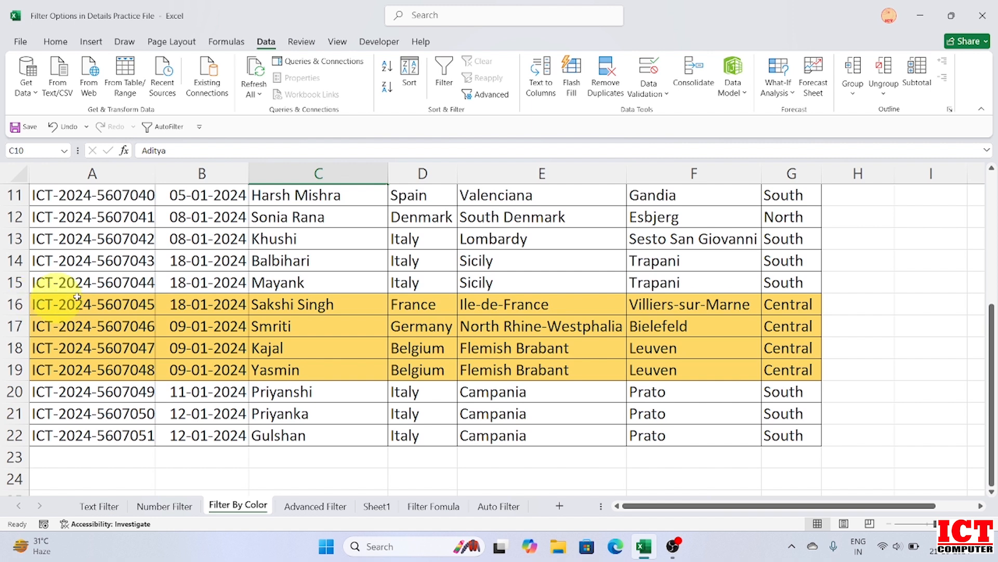
drag(993, 314, 983, 163)
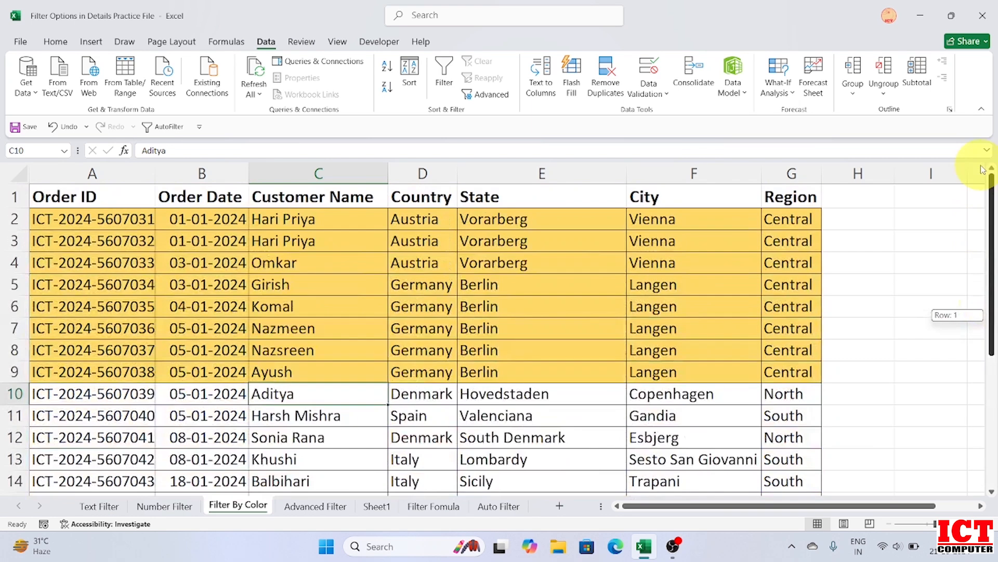
Try to remove the fill colour from the whole order table, using No Fill and a white fill
key(ctrl+a)
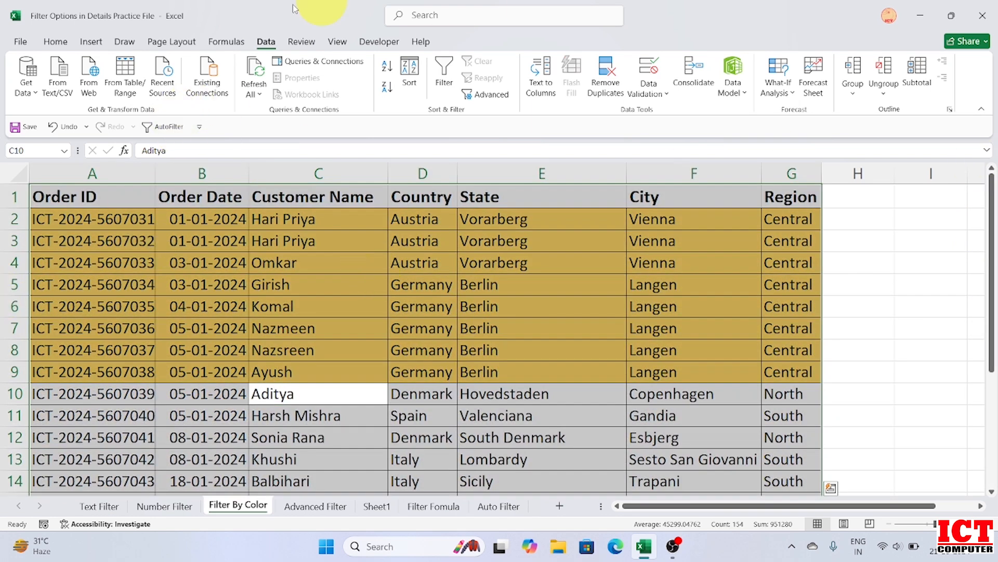
click(56, 42)
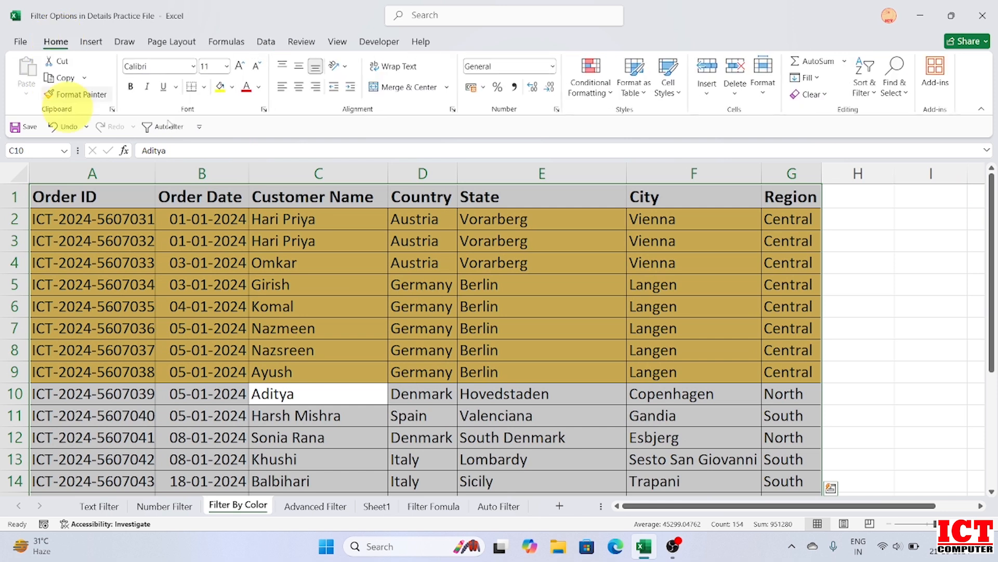
click(233, 88)
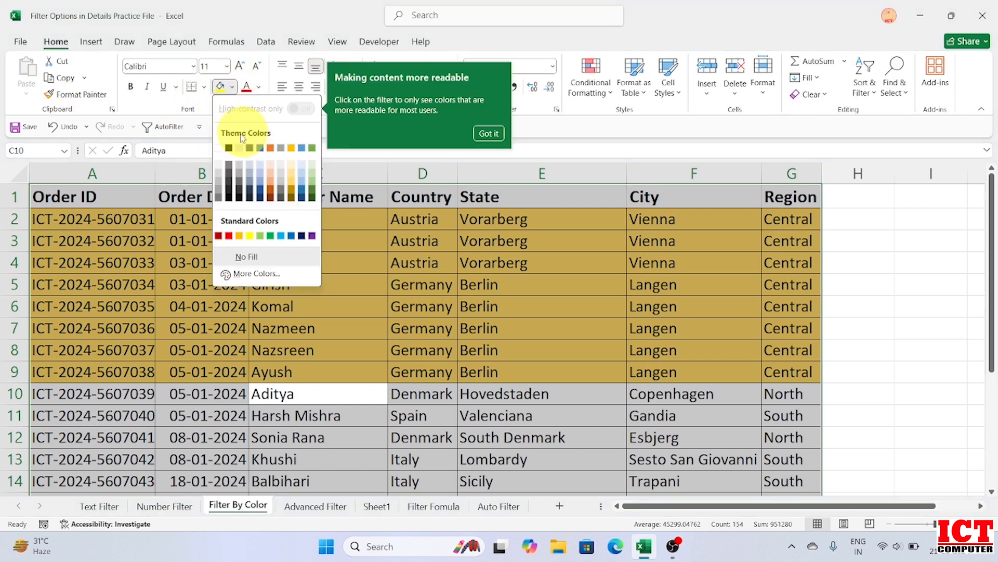
click(245, 257)
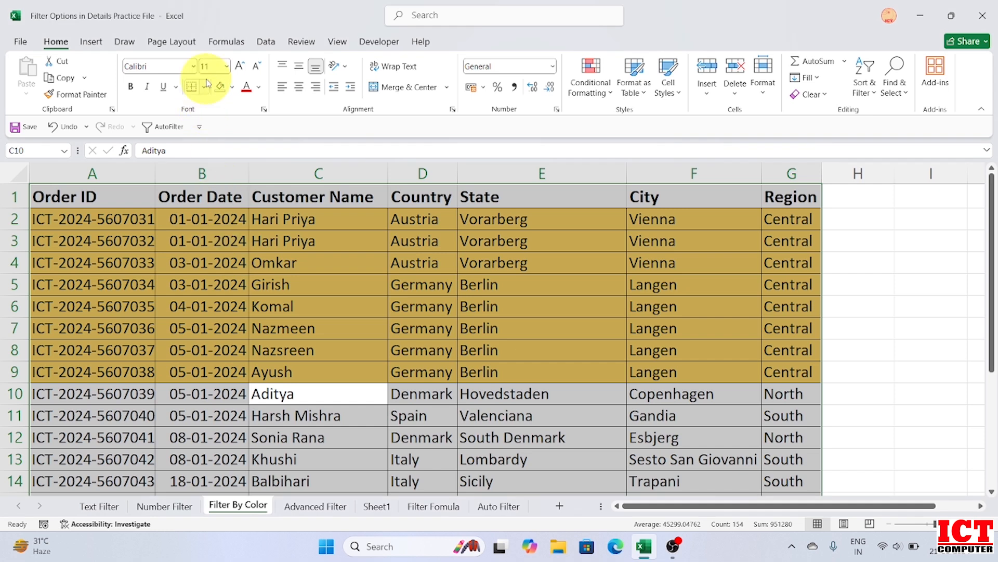
click(233, 87)
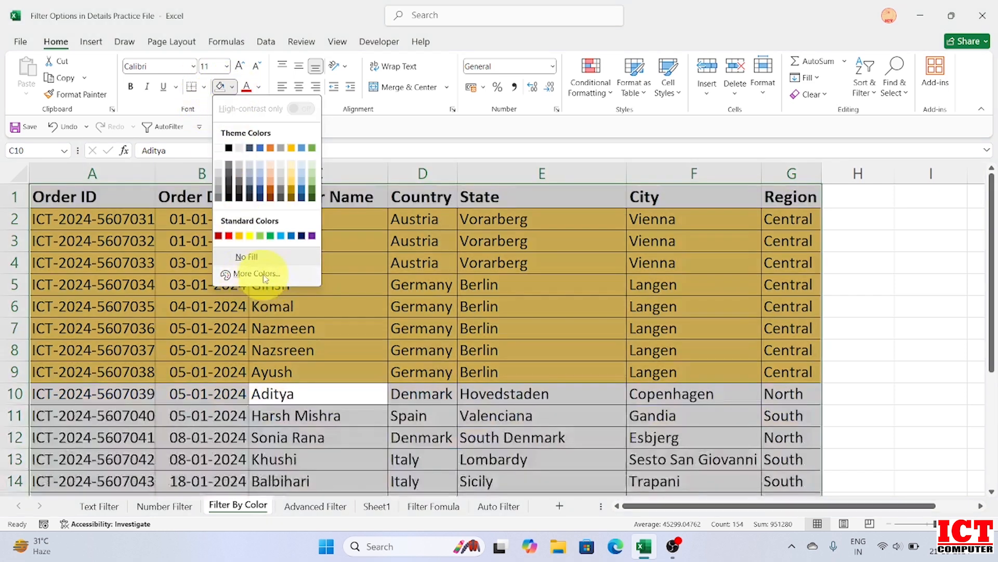
click(218, 147)
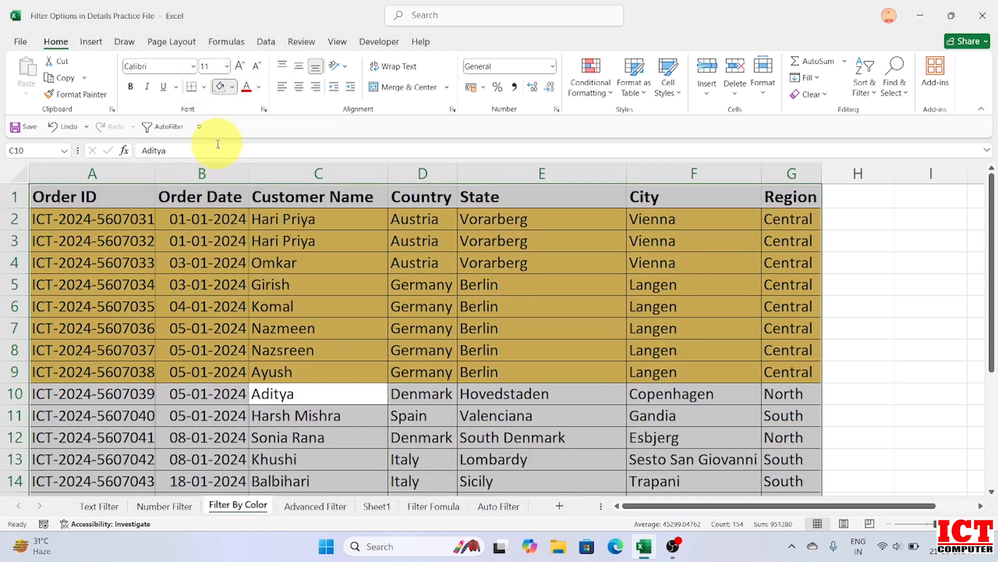
click(232, 87)
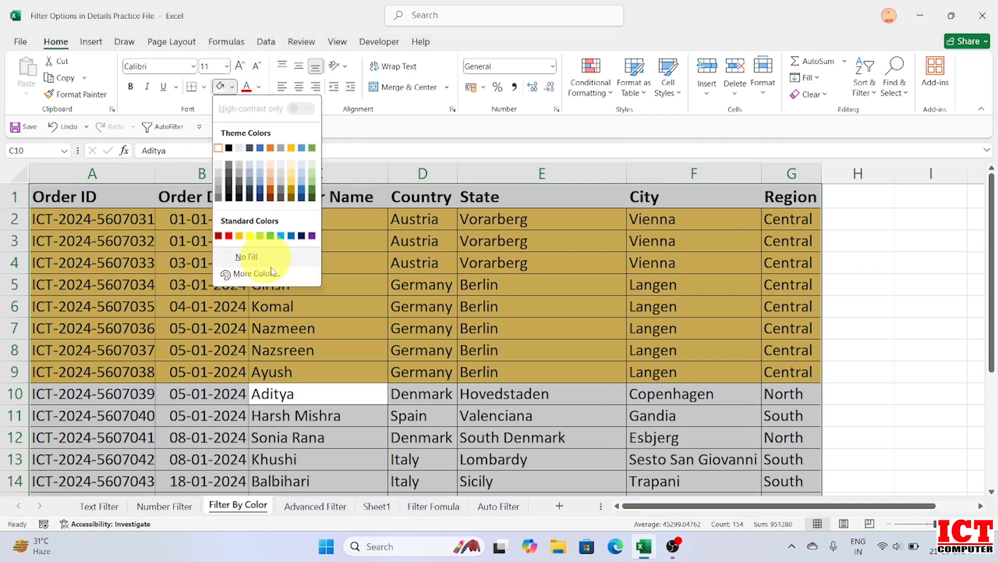
click(408, 275)
click(298, 285)
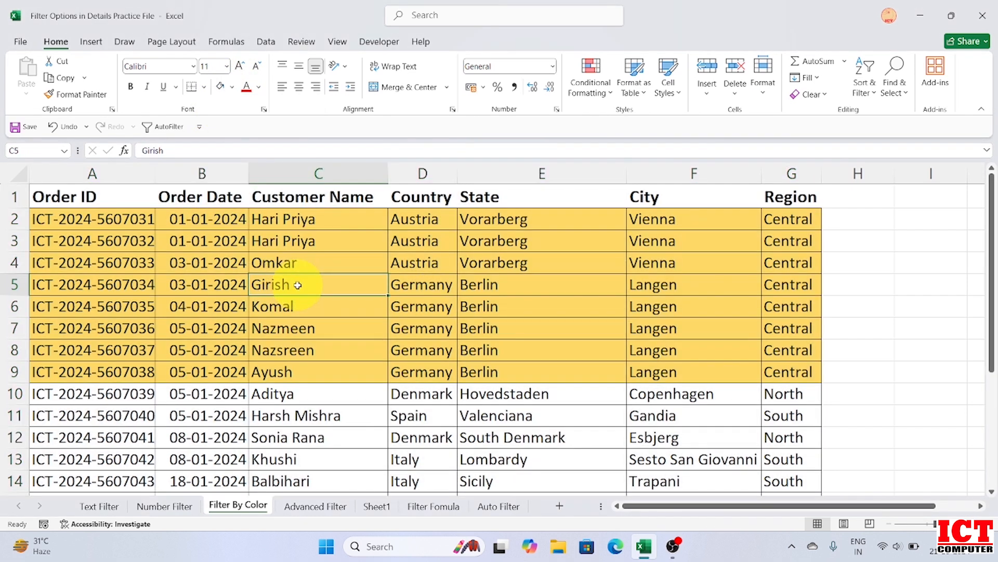
click(207, 263)
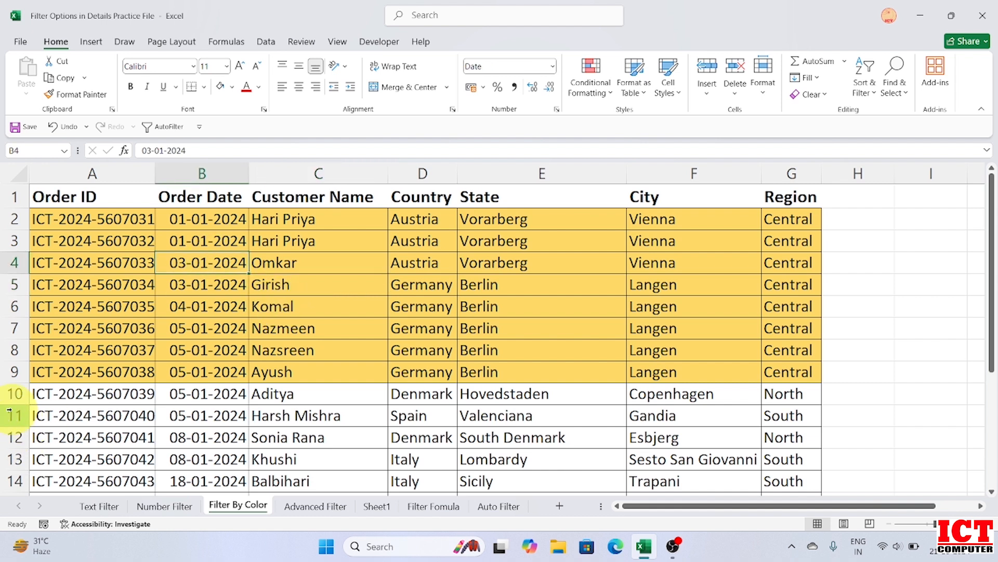
Fill rows 11 and 12 with light green
drag(9, 413, 11, 438)
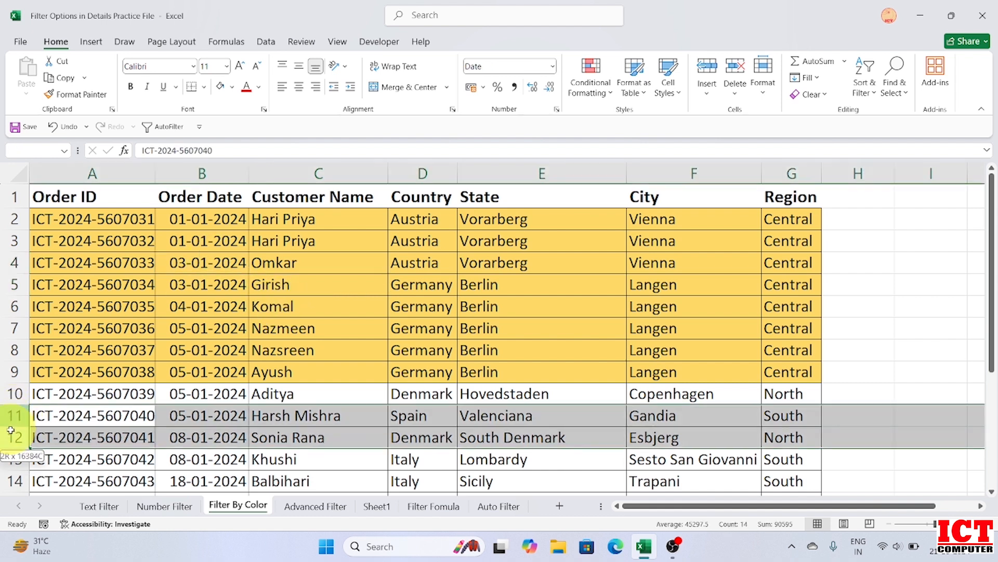
click(232, 88)
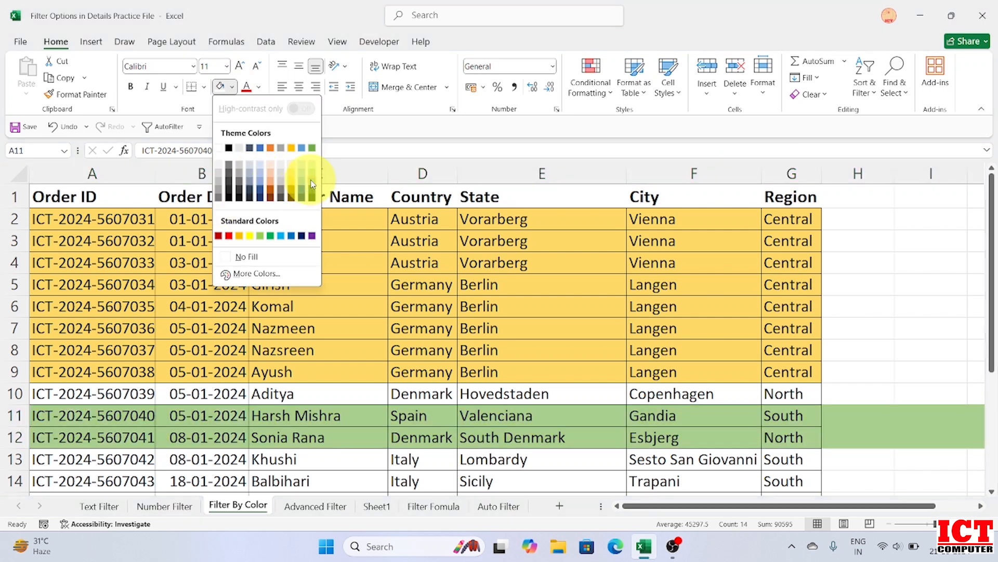
click(312, 185)
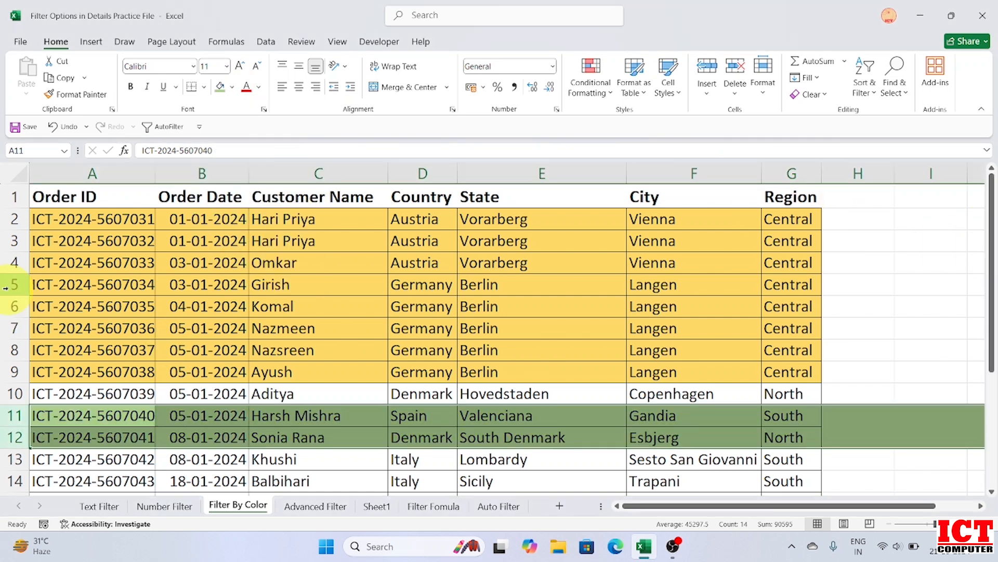
Fill rows 4 and 5 with standard red
drag(12, 265, 15, 285)
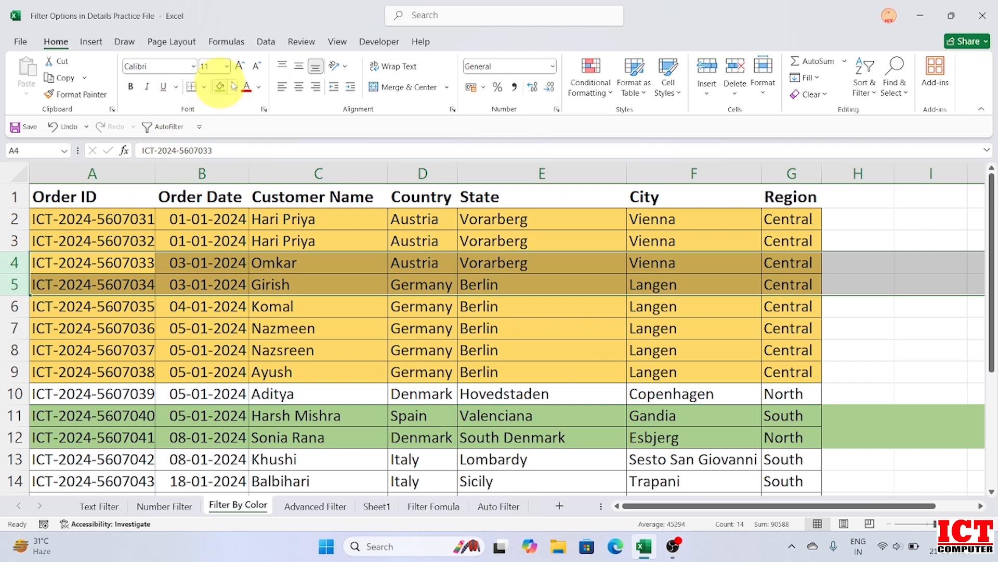
click(233, 89)
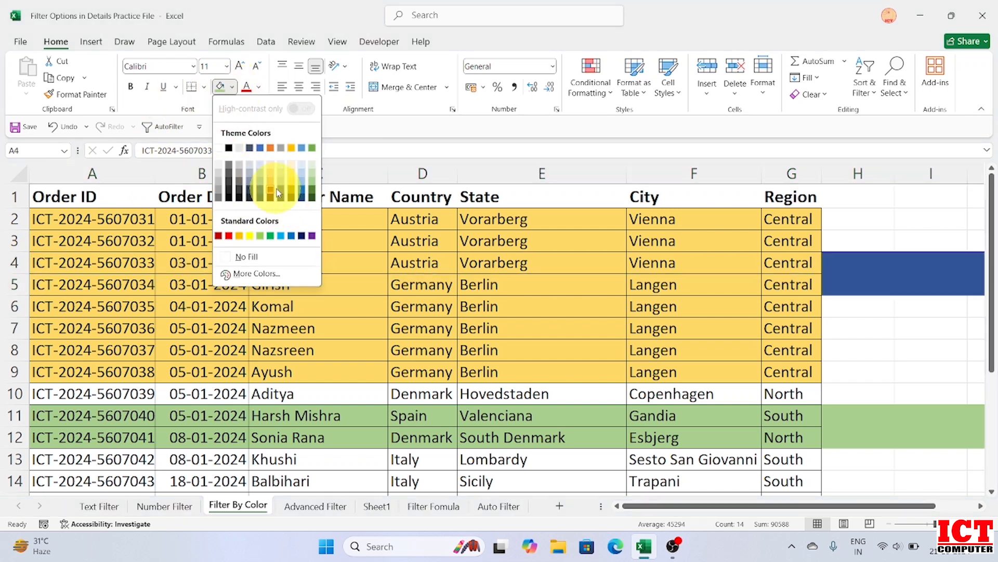
click(228, 236)
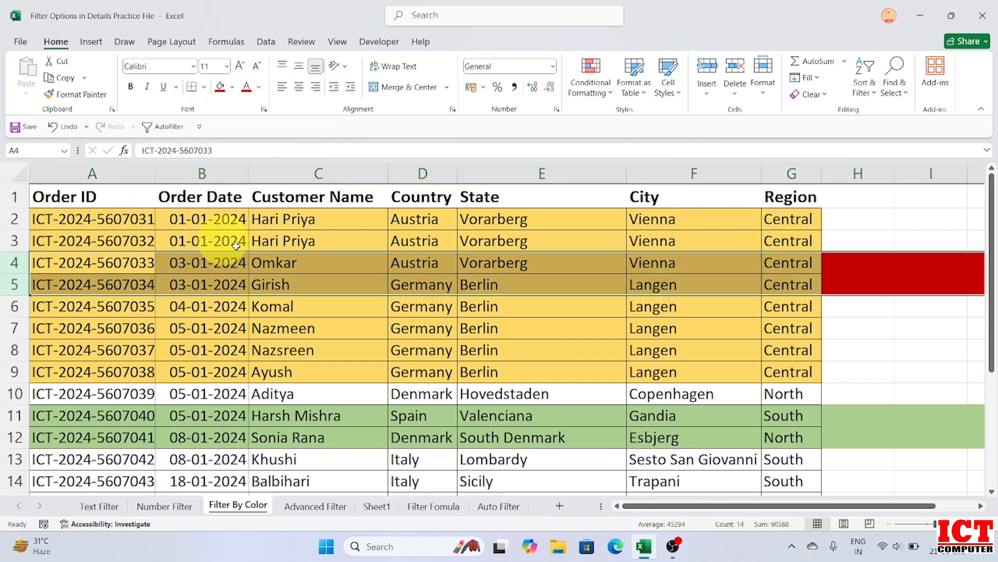
Apply the same red fill to rows 21 and 22, the last two rows of the table
drag(992, 312, 991, 458)
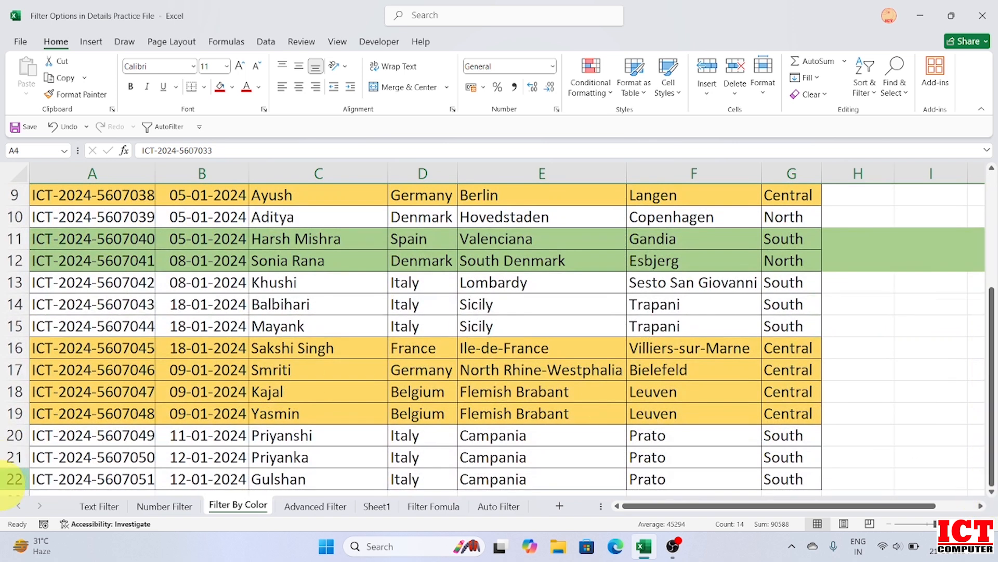
drag(9, 460, 10, 479)
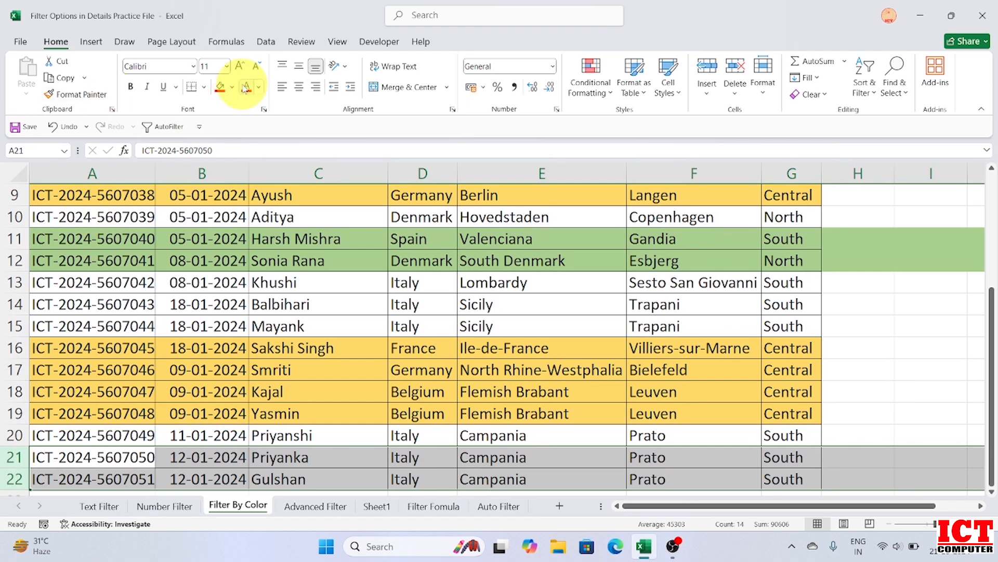
click(217, 90)
click(814, 322)
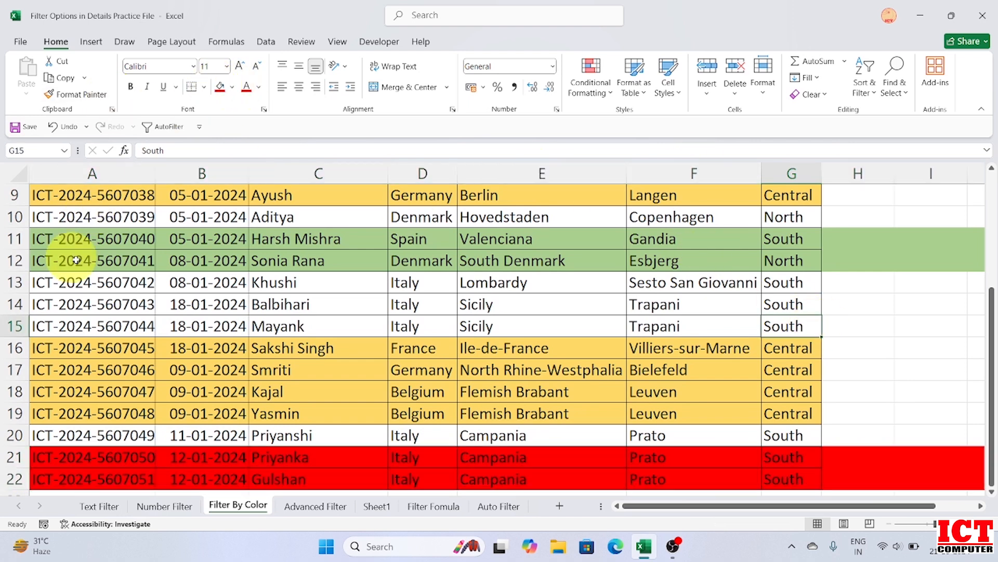
Turn on filtering for the order table's header row, starting from the Order ID header
drag(990, 319, 985, 200)
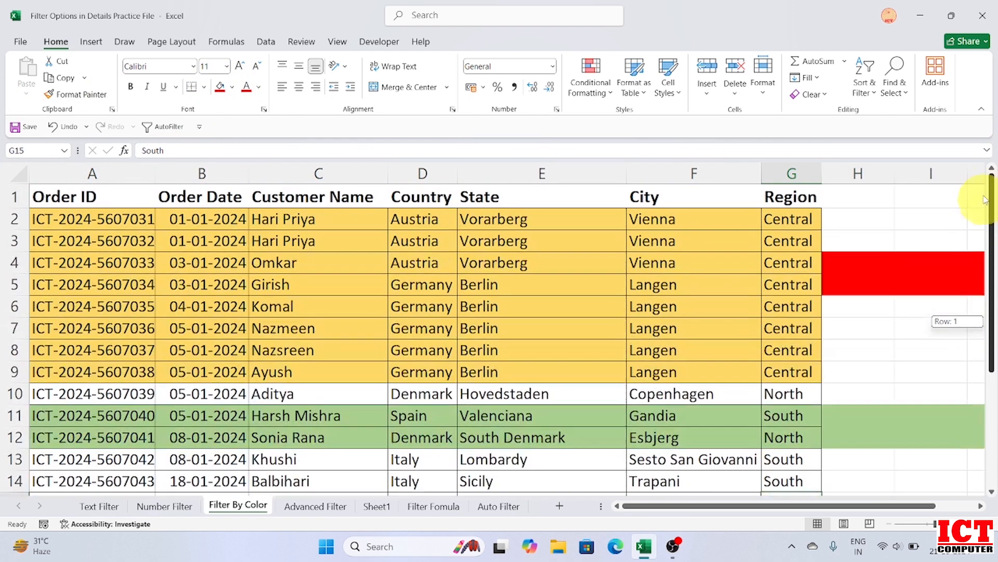
click(70, 196)
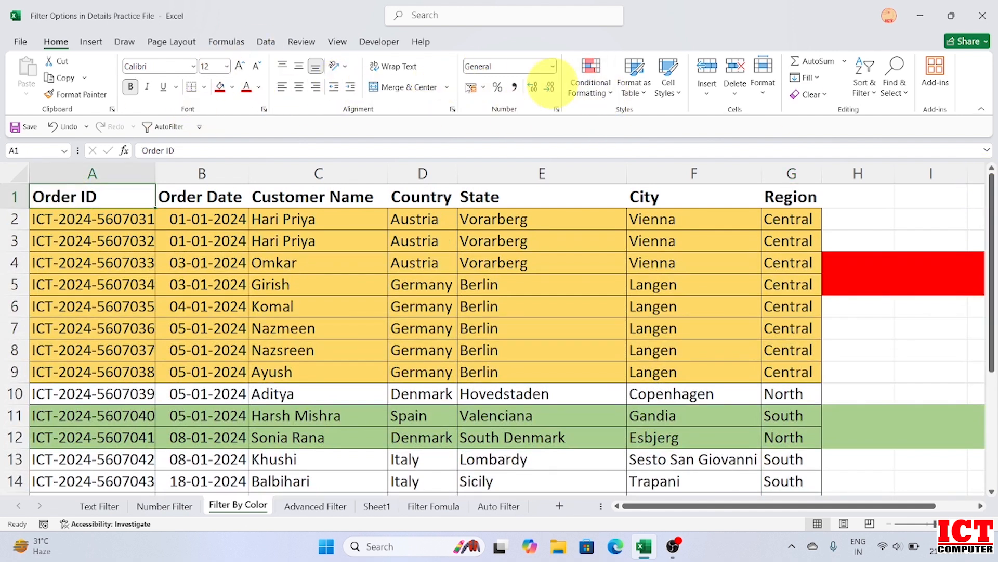
click(266, 42)
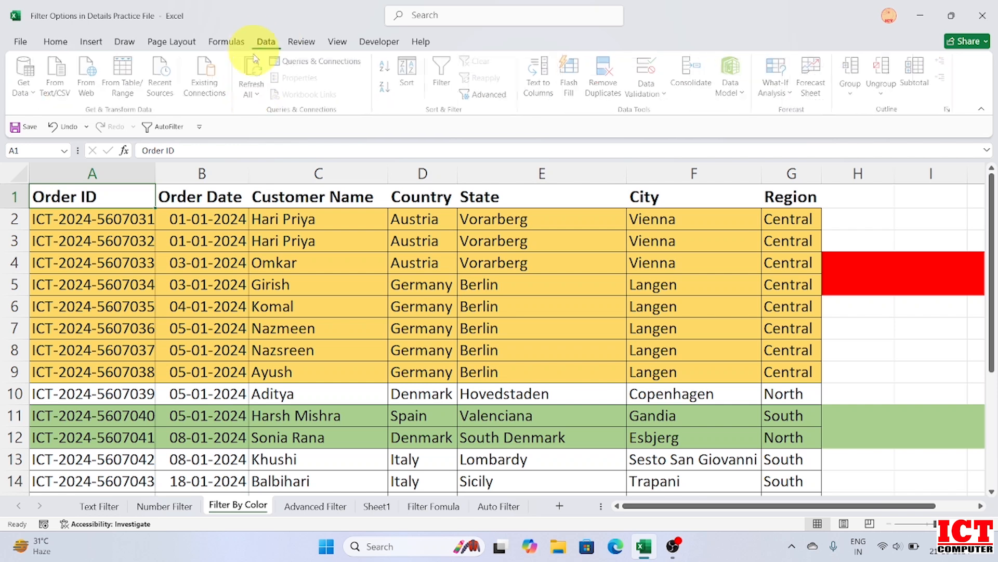
click(444, 72)
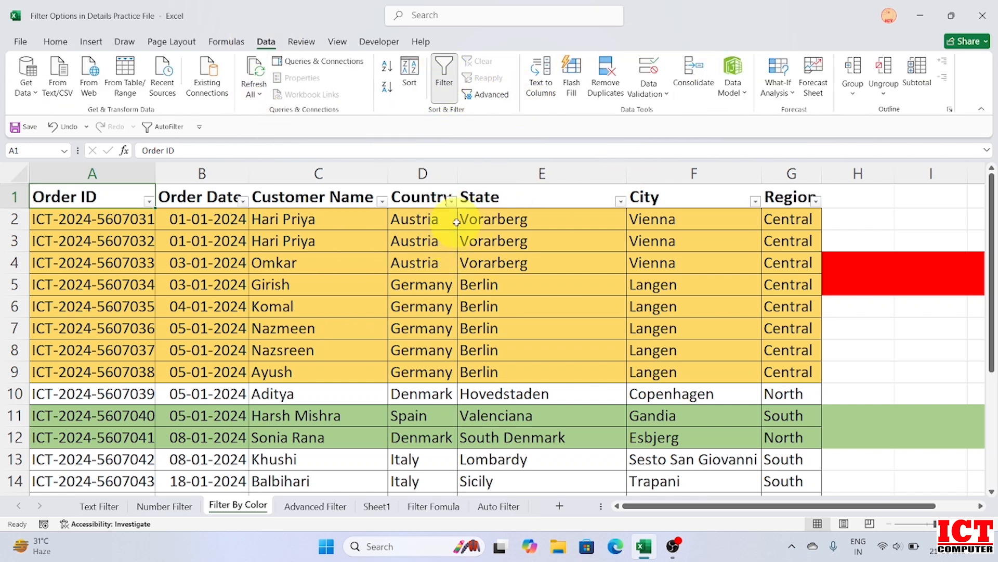
Filter the Country column by cell colour to show only the white rows
click(451, 202)
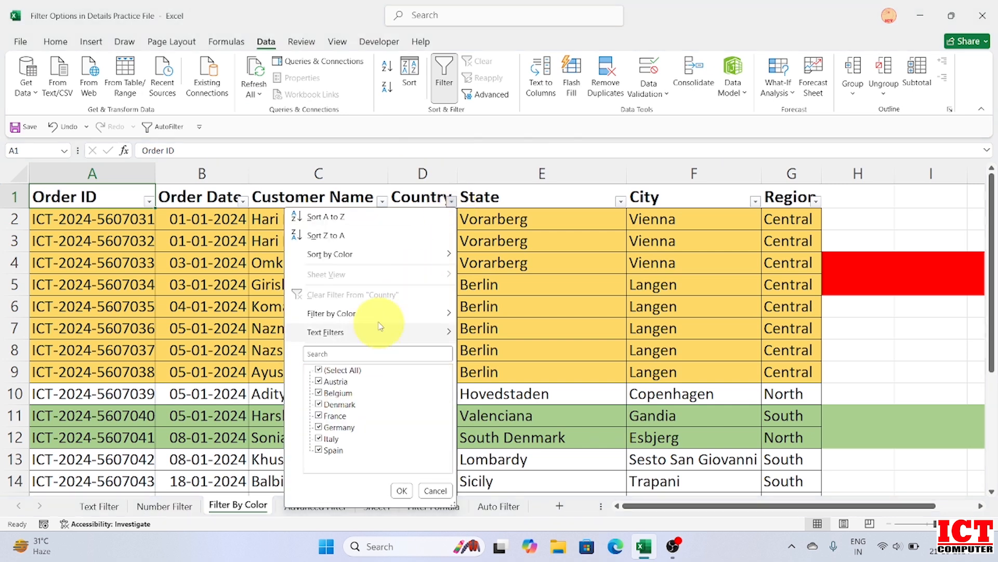
mouse_move(358, 315)
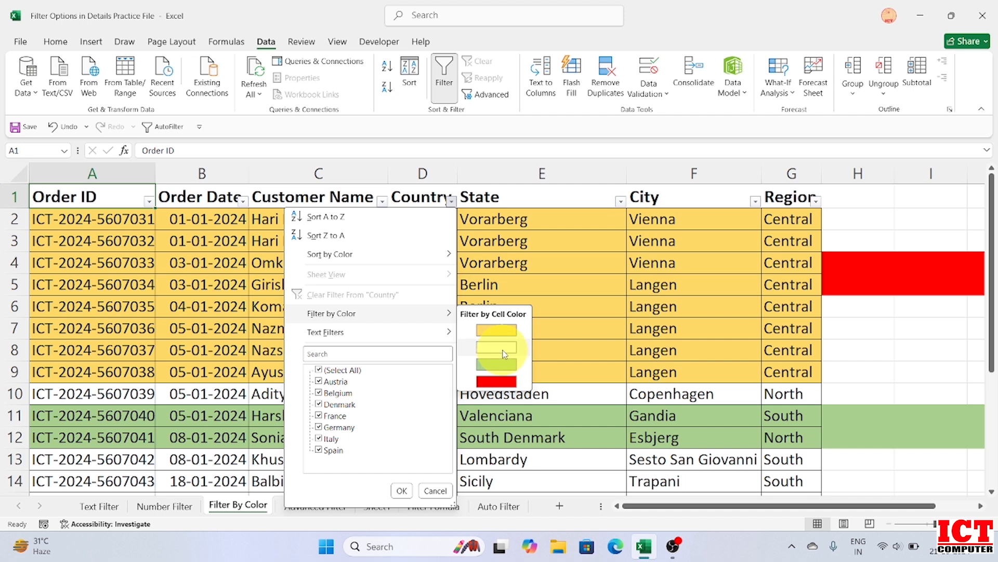
click(502, 352)
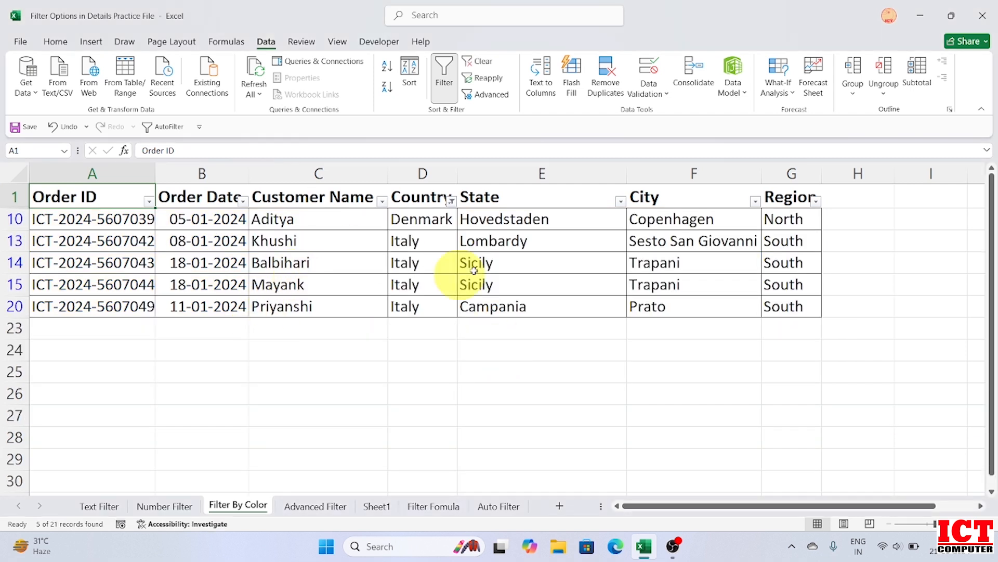
Change the Country cell colour filter to show only the gold rows
click(451, 203)
mouse_move(372, 315)
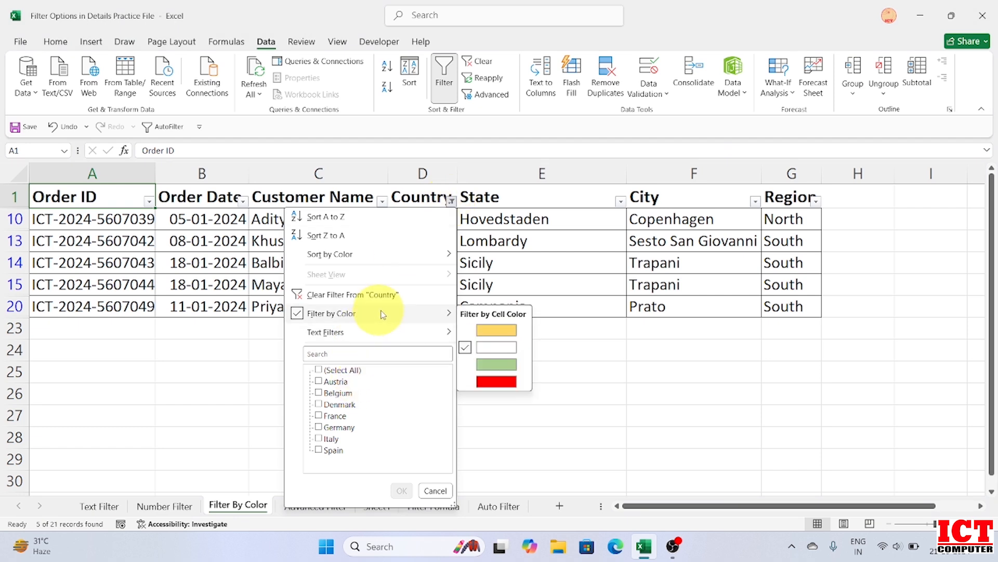
click(494, 326)
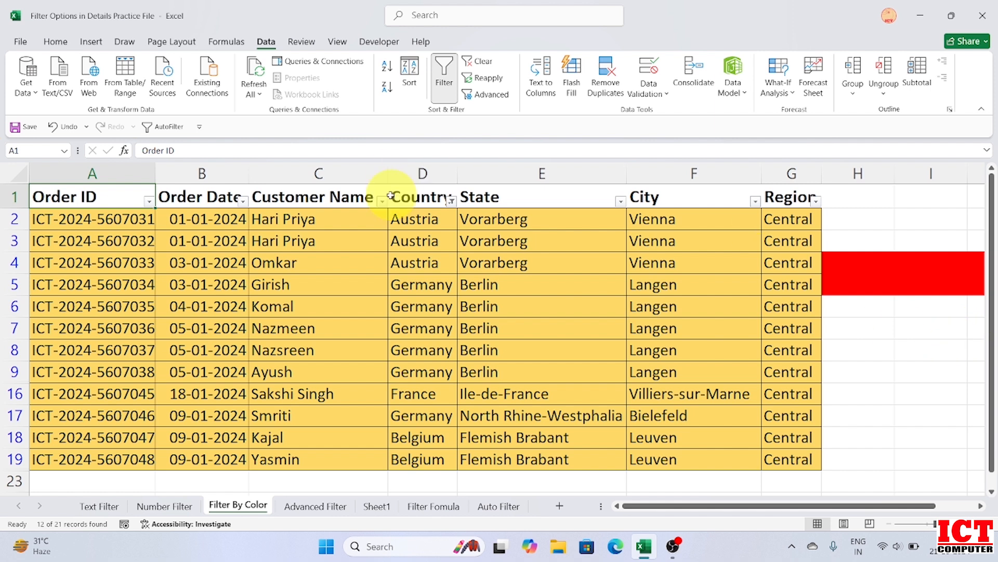
Change the Country cell colour filter to show only the red rows
click(451, 201)
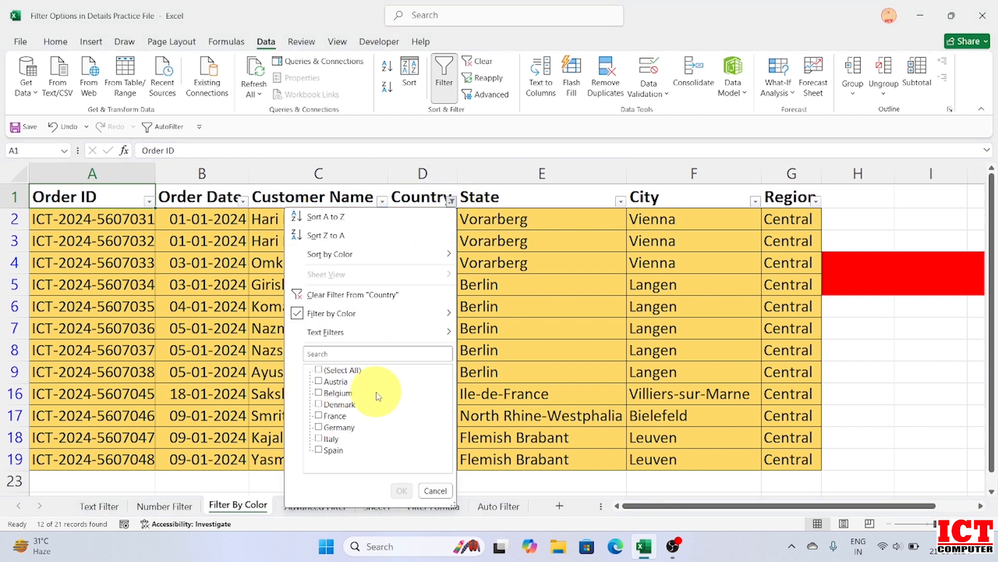
mouse_move(390, 313)
click(494, 383)
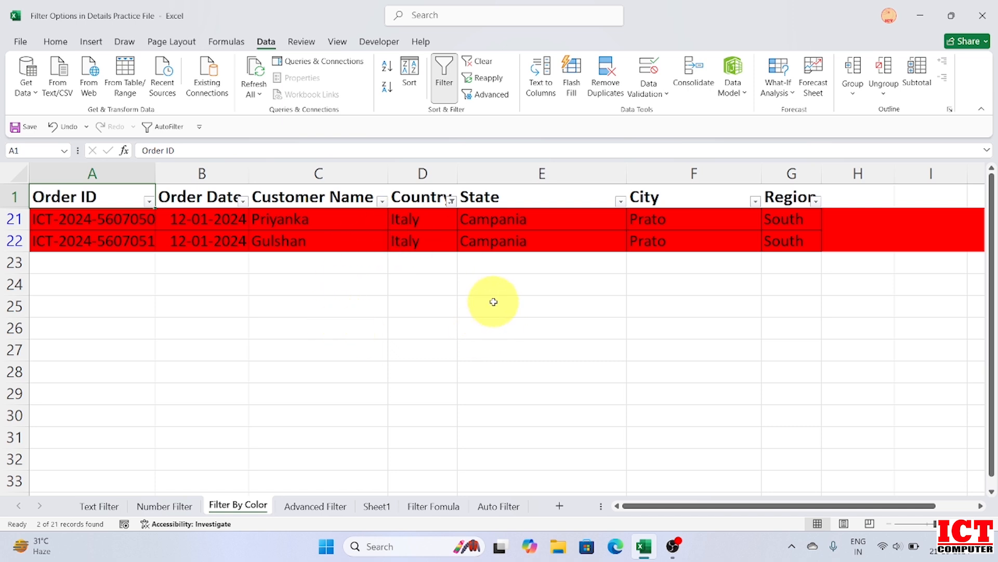
Set the Country cell colour filter back to white rows only
click(452, 202)
mouse_move(388, 322)
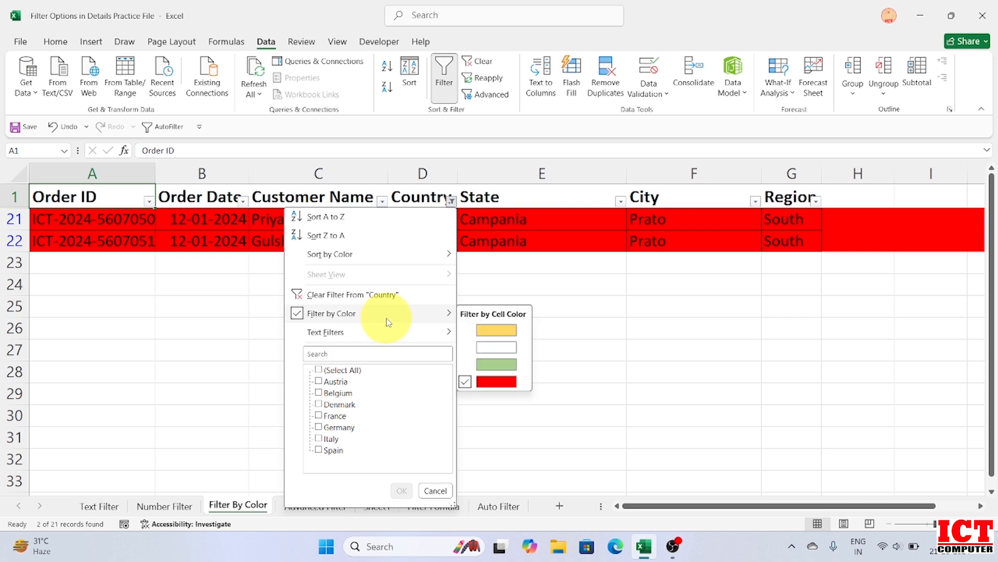
click(496, 347)
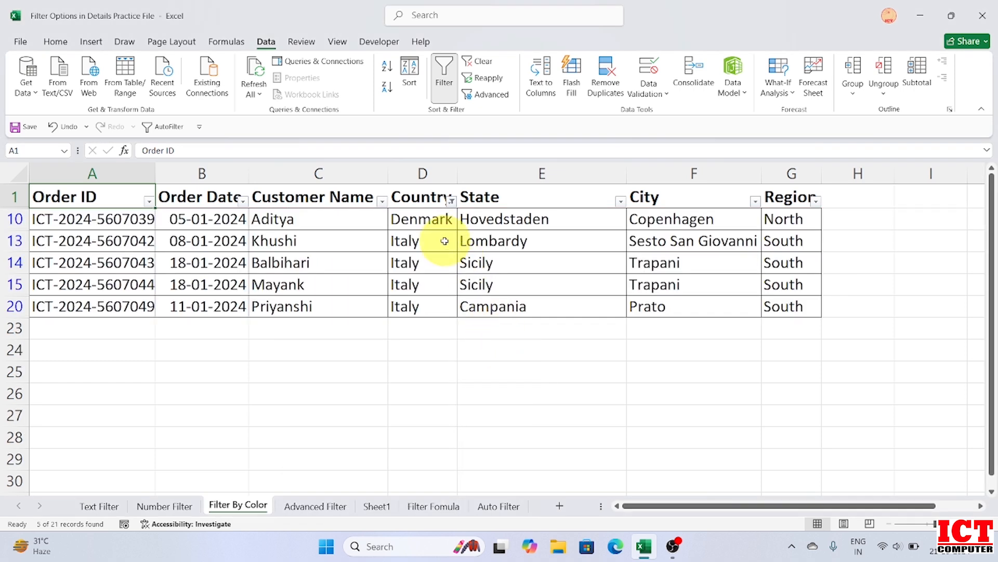
Set the Country cell colour filter back to gold rows only
click(451, 201)
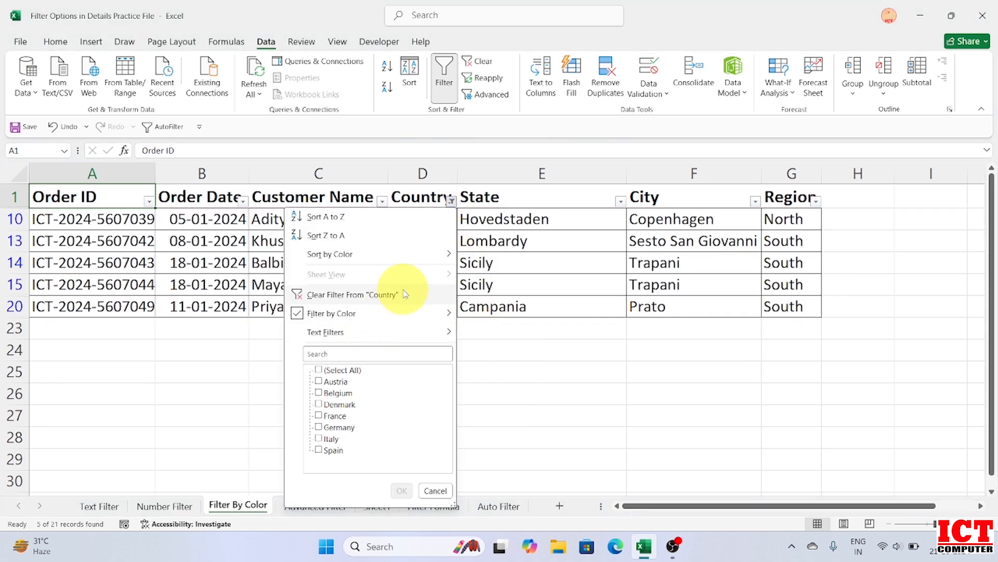
mouse_move(401, 313)
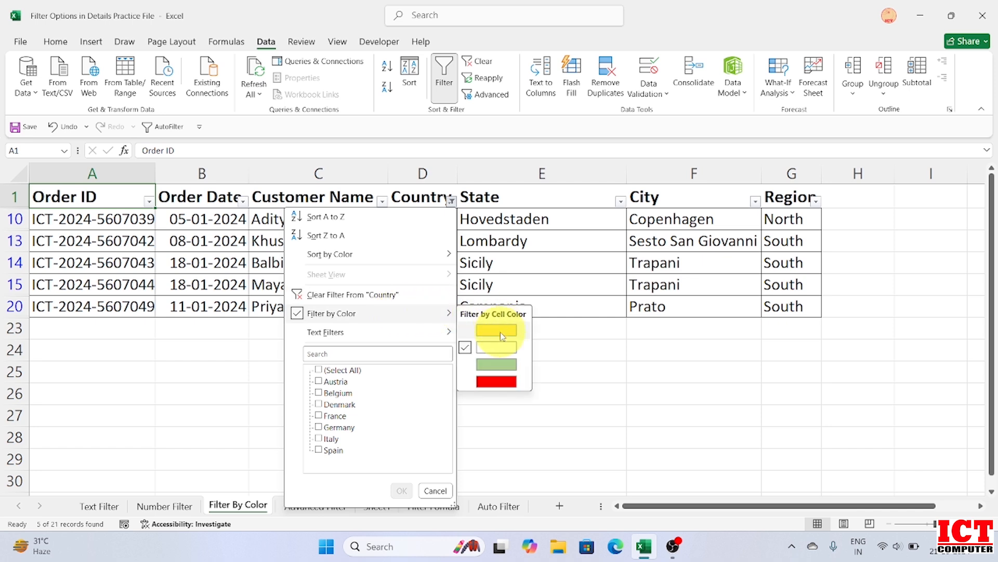
click(502, 333)
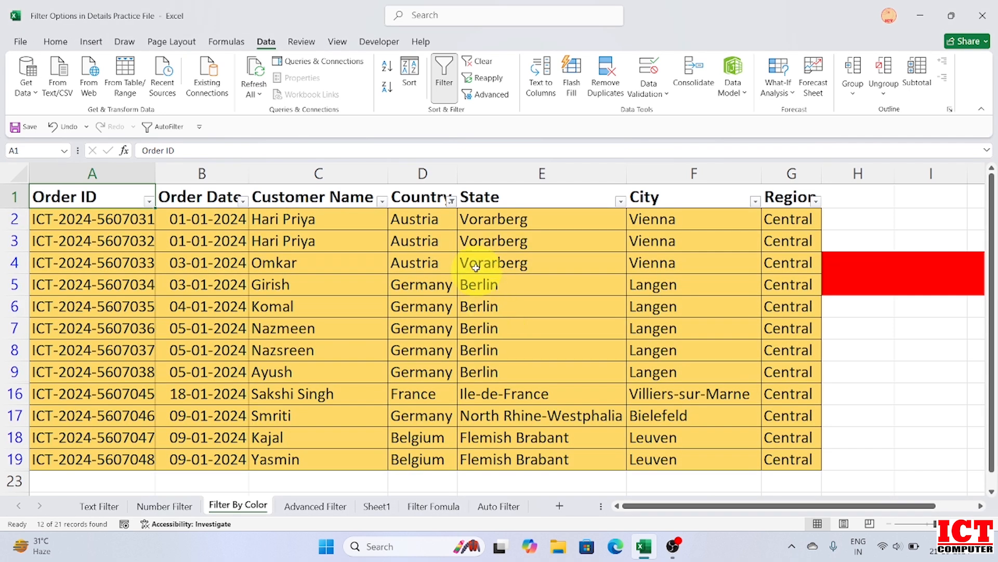
Change the Country cell colour filter to show only the green rows
click(452, 202)
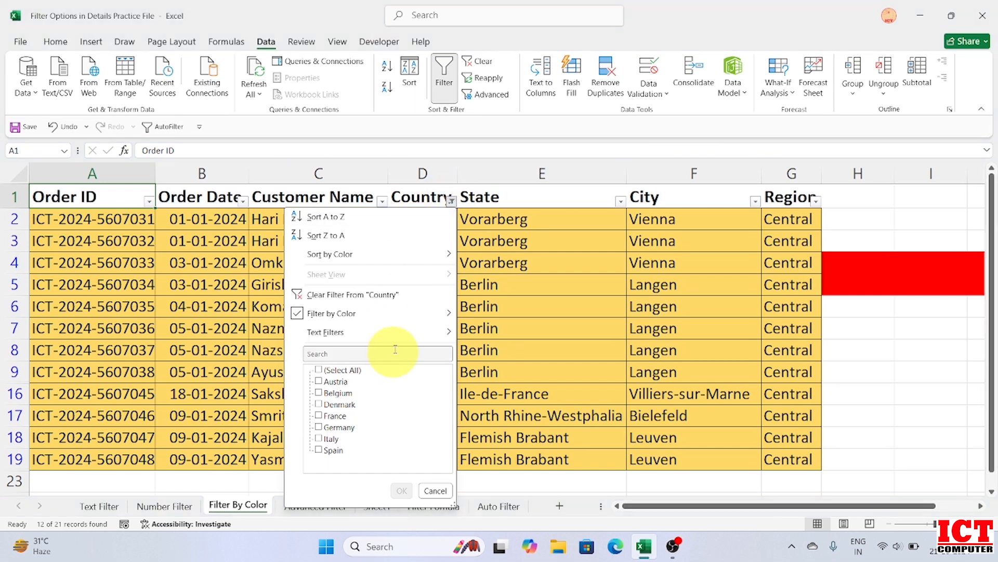
mouse_move(403, 313)
click(496, 364)
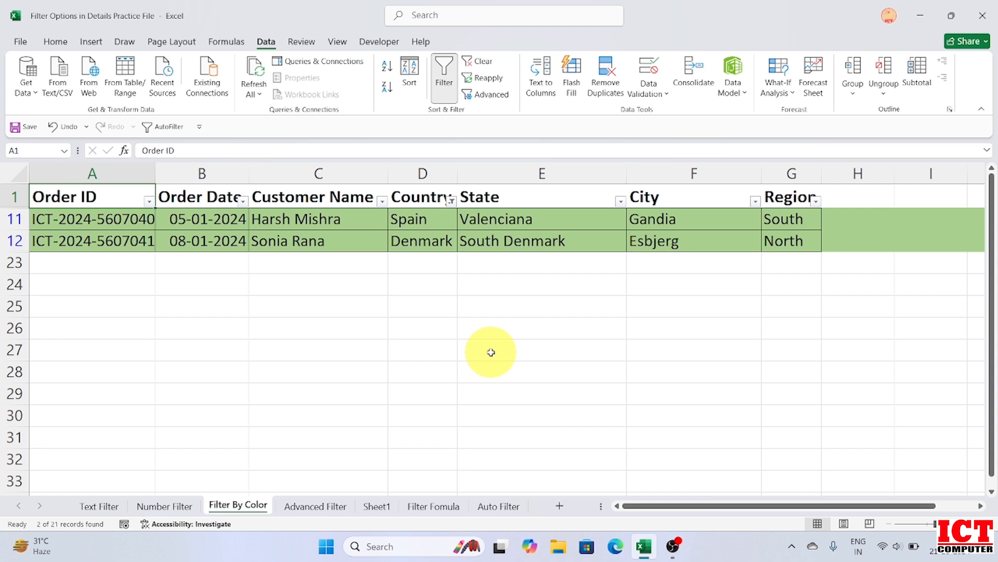
Clear the filter from the Country column to bring back all order rows
click(452, 202)
click(359, 296)
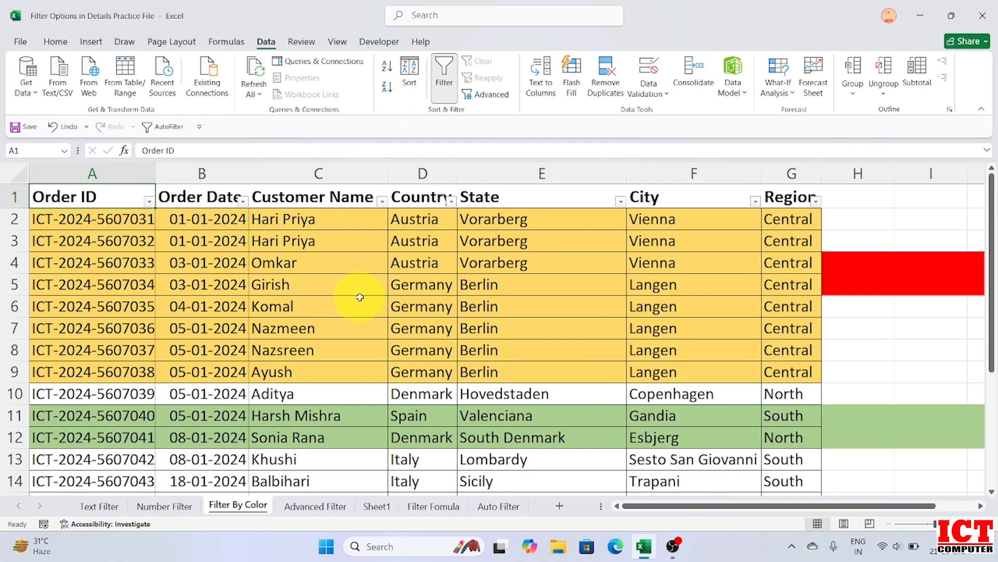
click(462, 282)
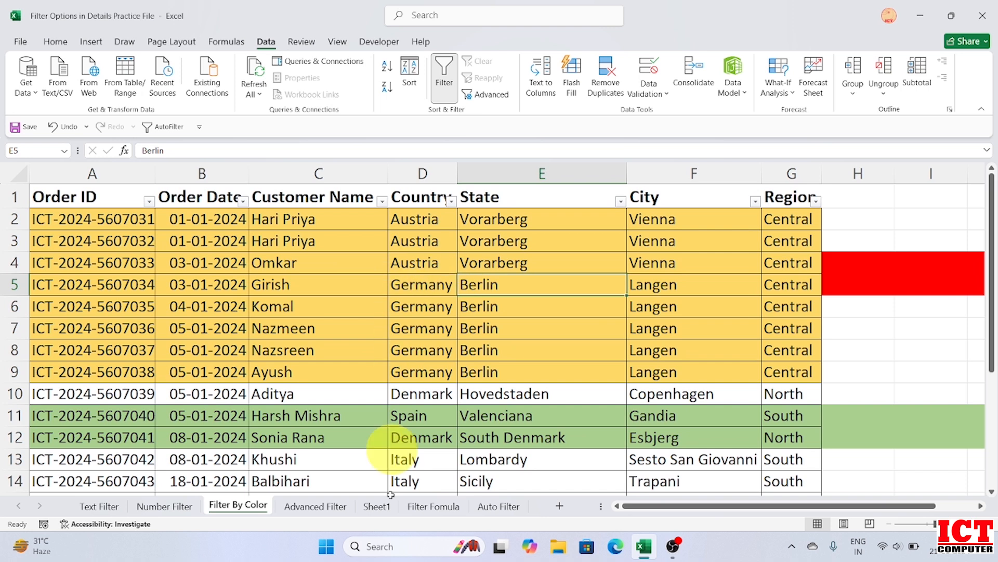
On the Advanced Filter sheet, clear the contents of the old filter output in N1:W10
click(323, 507)
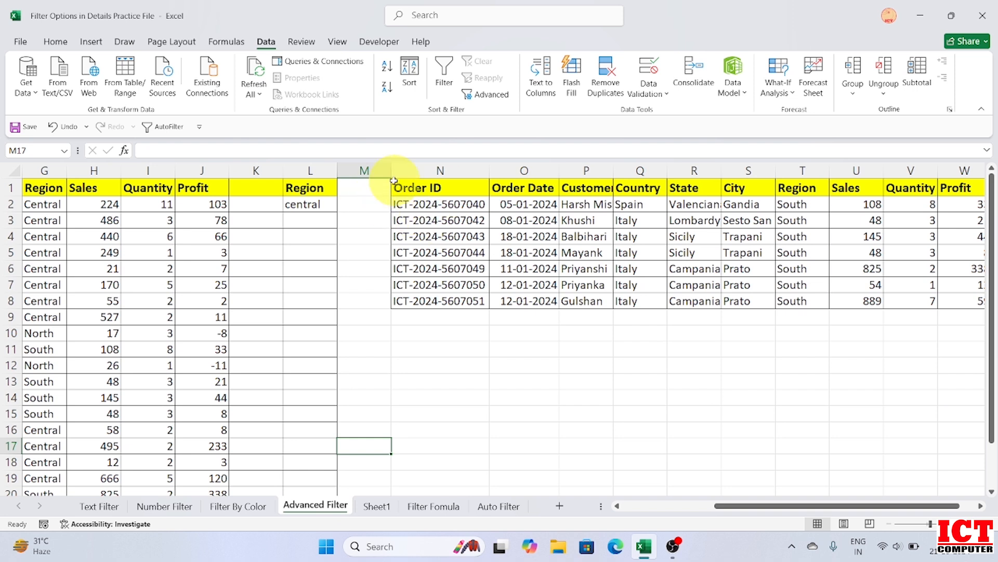
drag(399, 183, 890, 336)
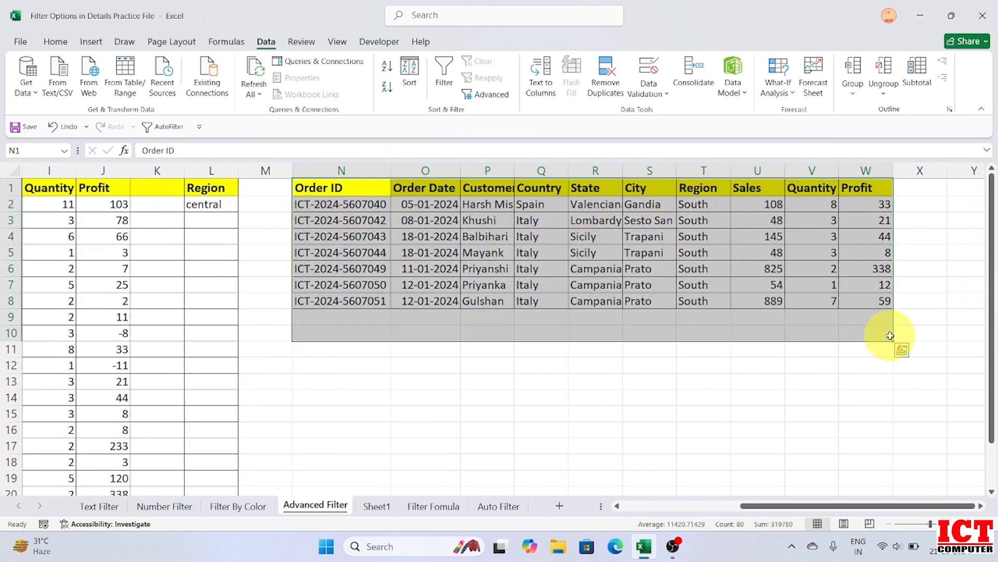
key(Delete)
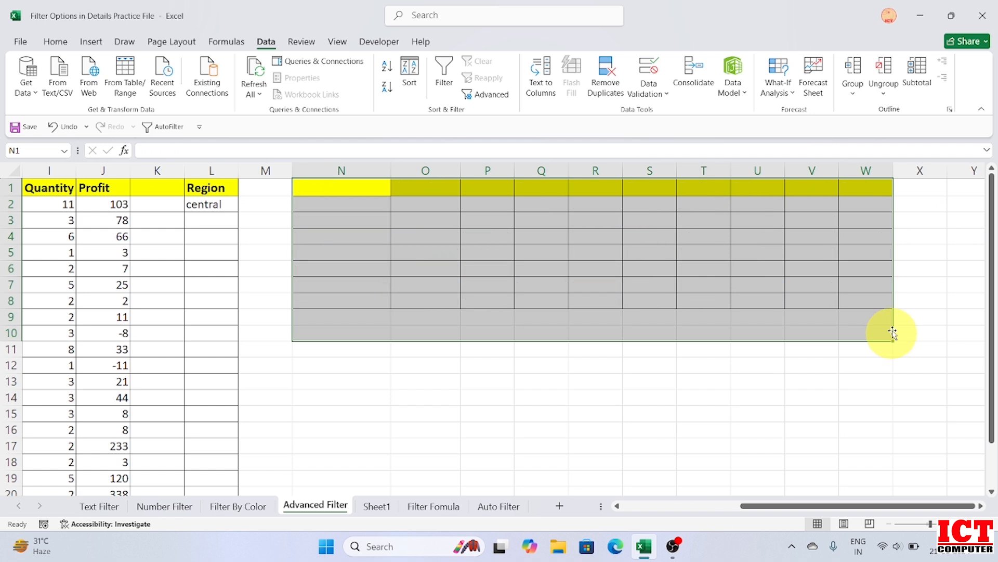
Delete the emptied columns N to W to remove their leftover formatting
click(346, 172)
click(394, 319)
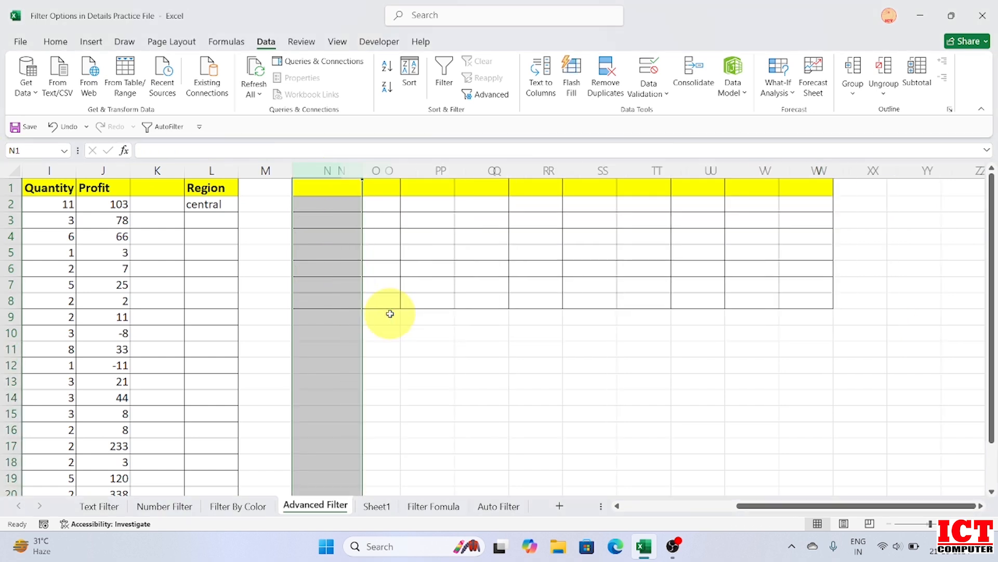
drag(332, 170, 822, 156)
right_click(517, 172)
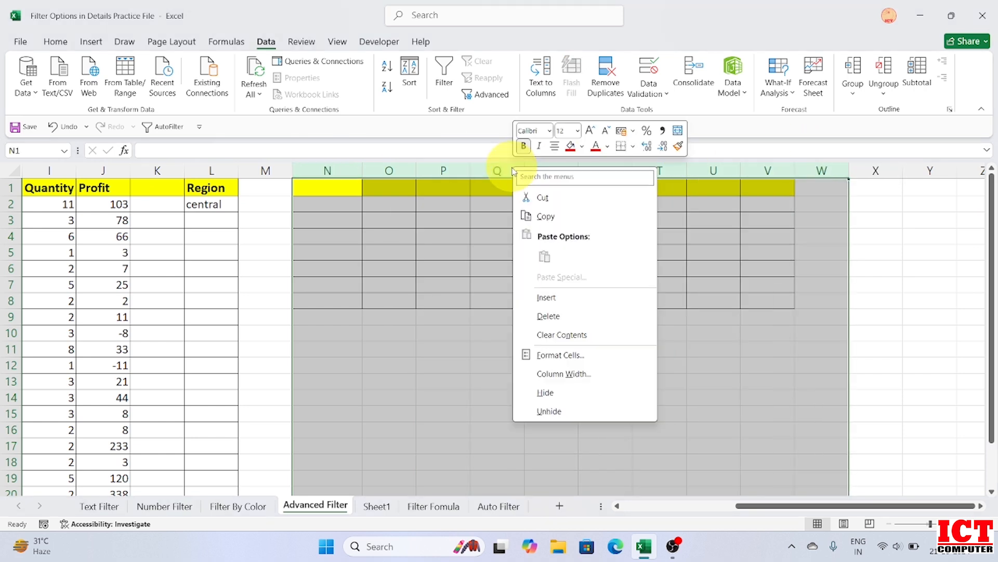
click(564, 316)
click(434, 300)
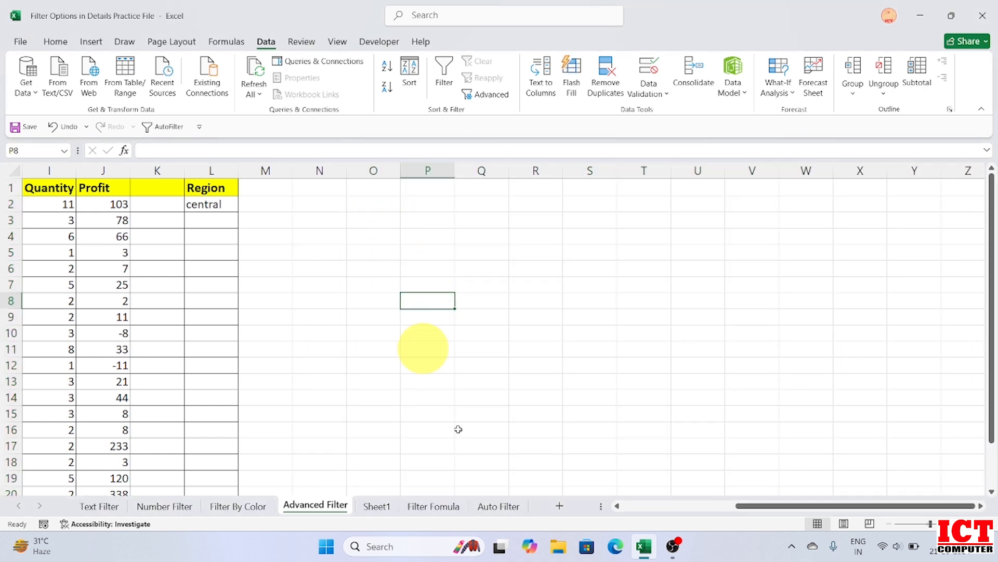
Examine the order table in columns A to J, the Region criterion in L1:L2 and the empty output area at N1
drag(773, 509, 640, 509)
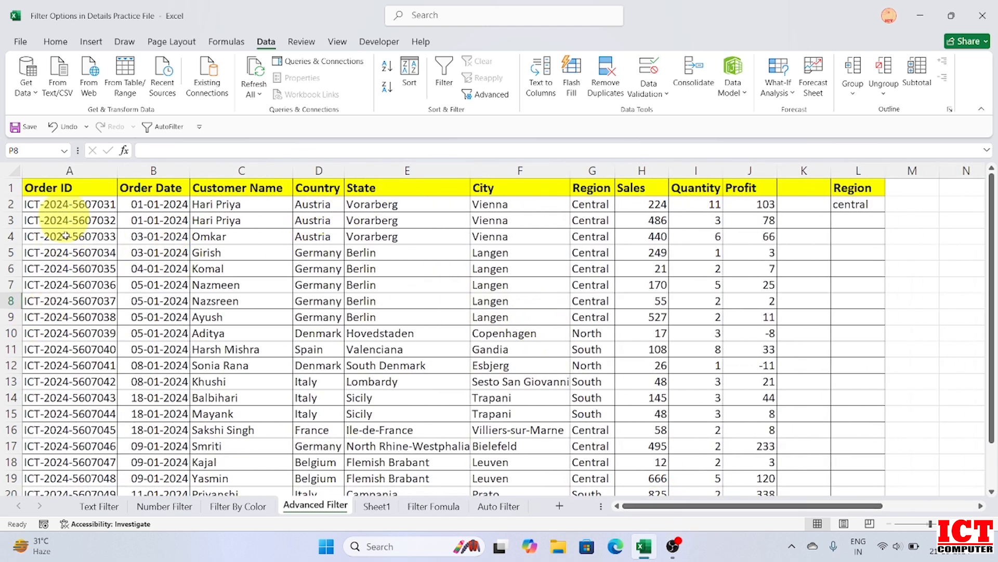
mouse_move(991, 273)
mouse_down()
mouse_move(990, 406)
mouse_move(990, 280)
mouse_up()
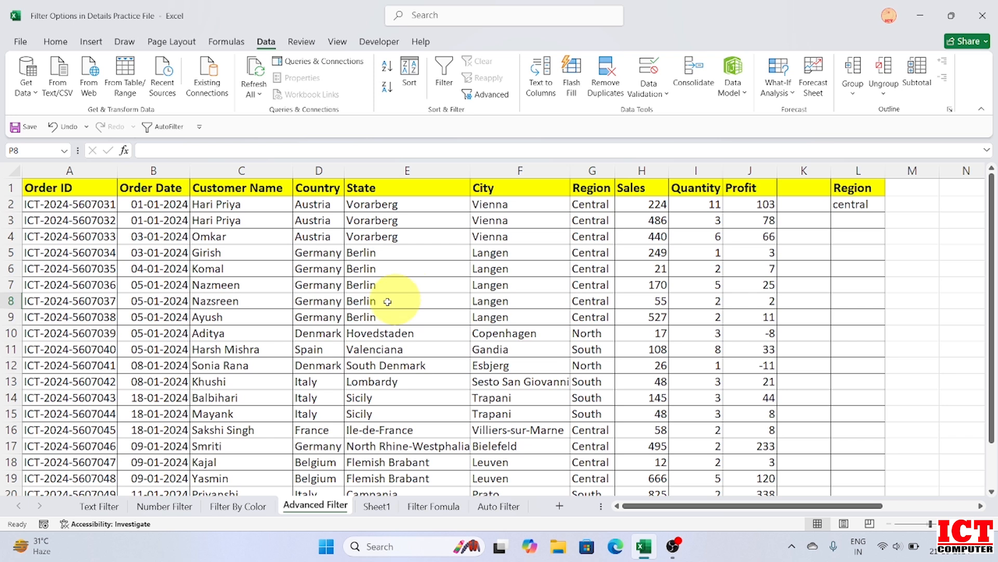
drag(850, 505, 949, 506)
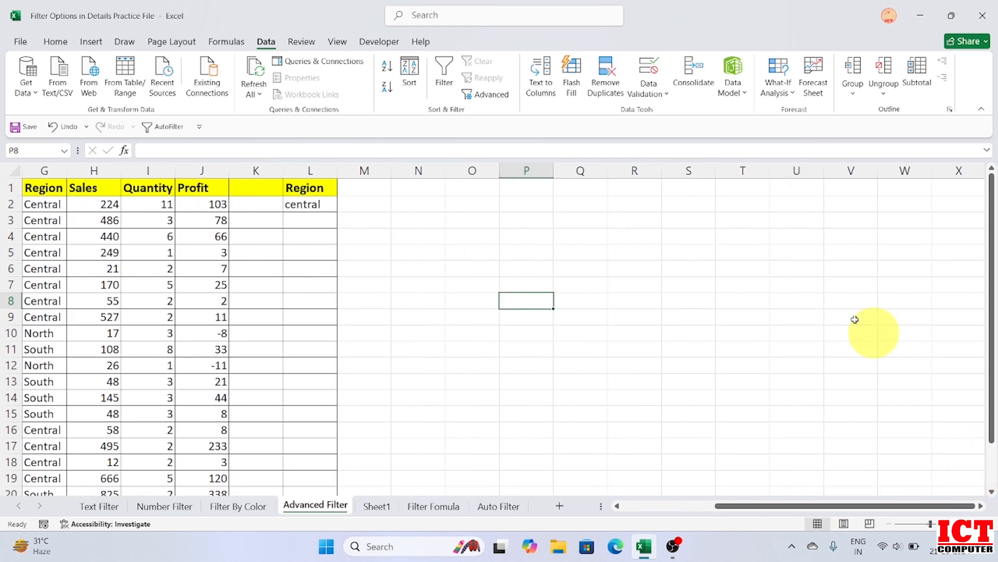
click(474, 189)
click(455, 243)
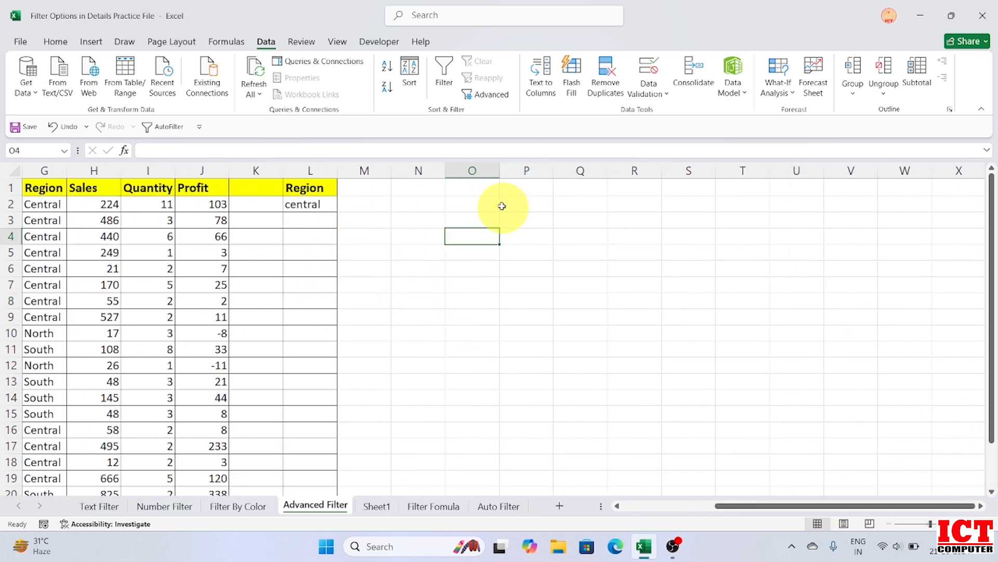
click(467, 207)
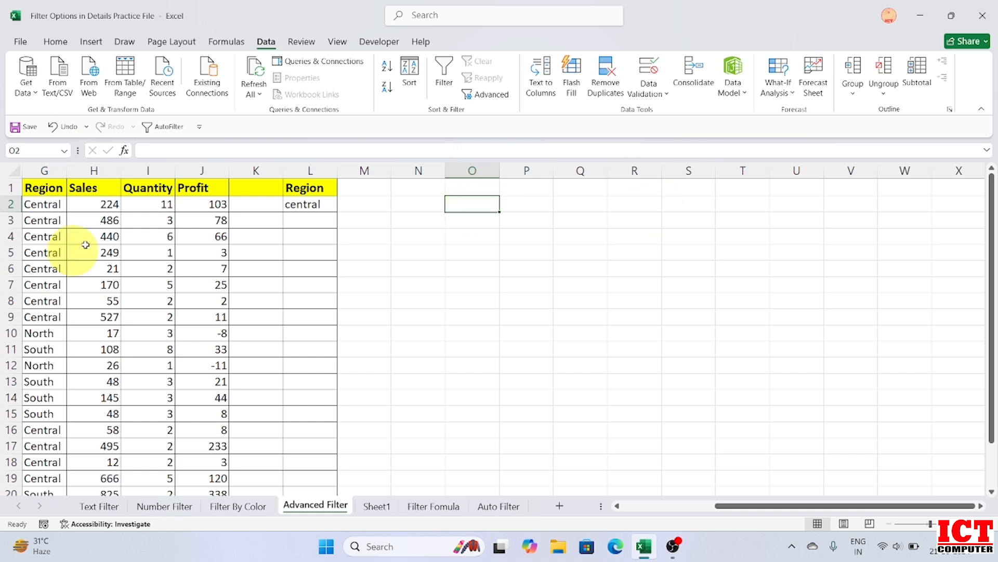
click(312, 170)
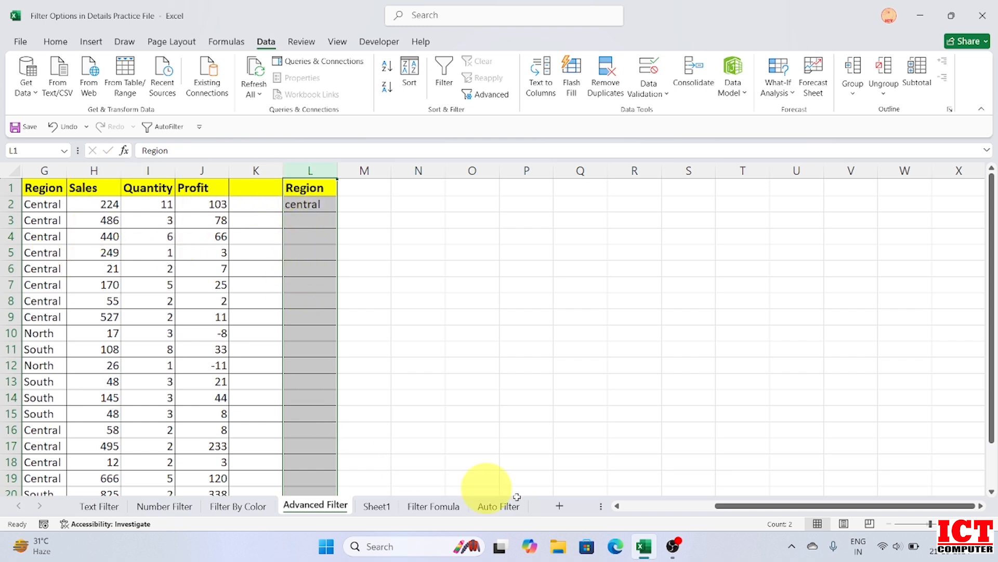
drag(741, 513, 680, 435)
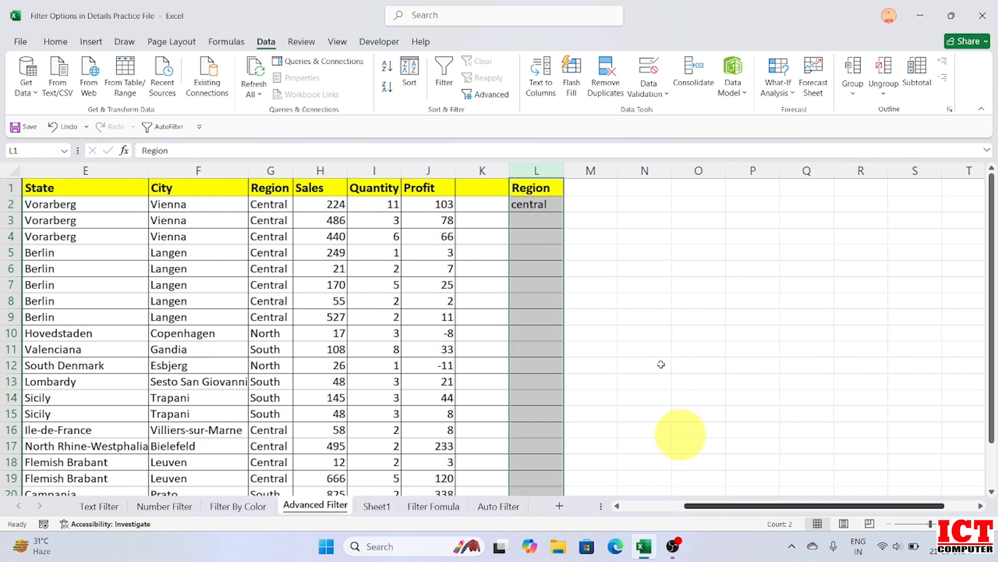
click(528, 204)
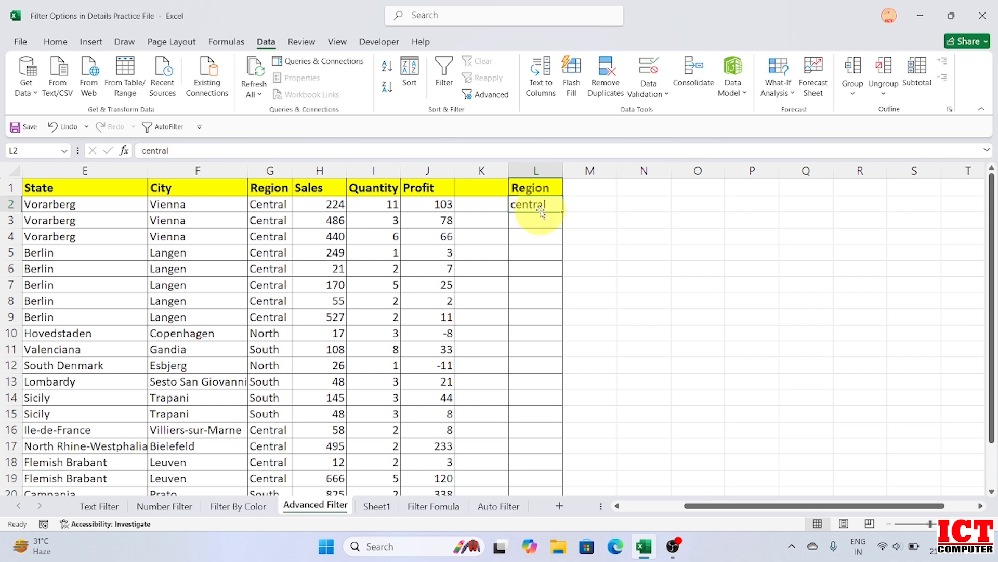
drag(758, 505, 686, 519)
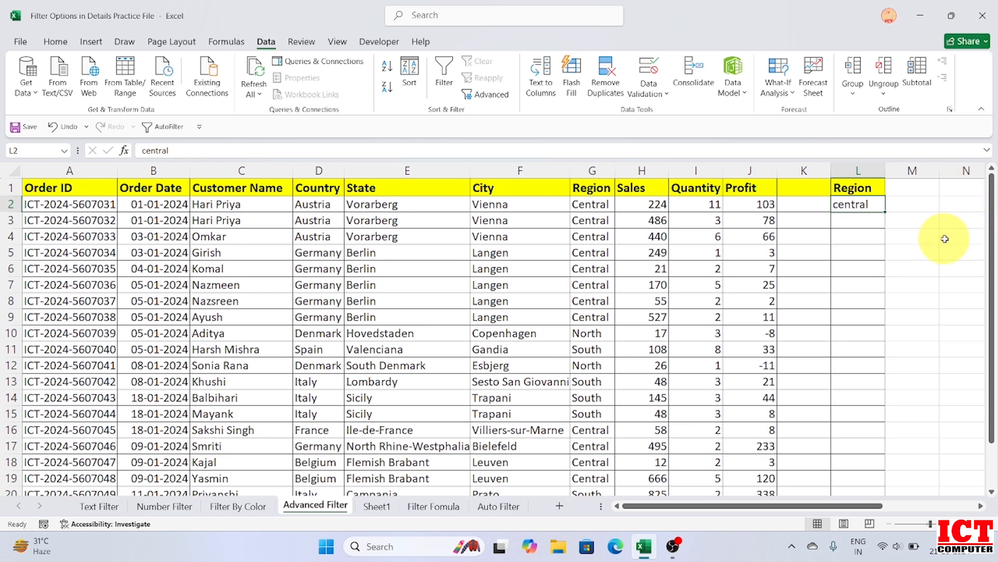
click(962, 188)
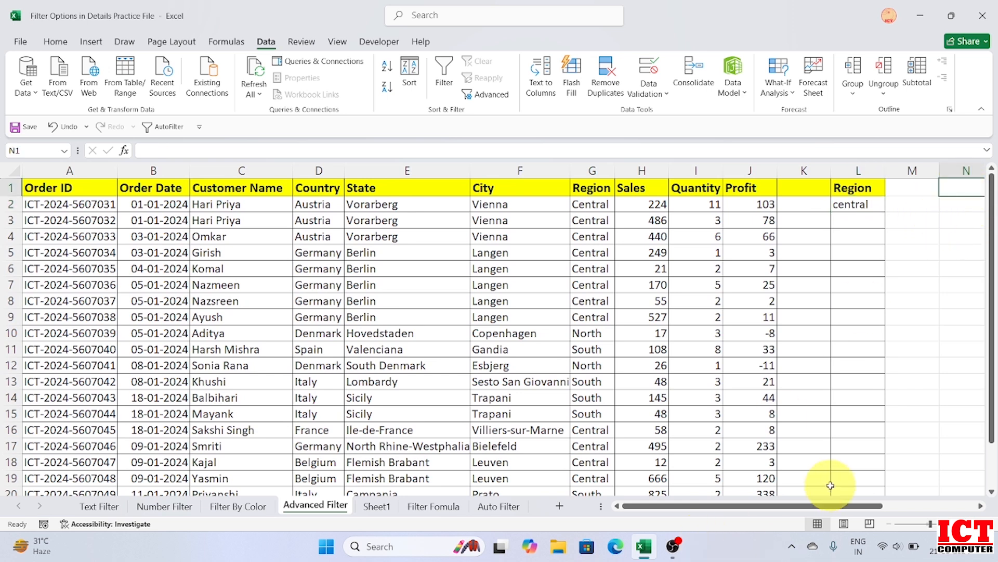
mouse_move(815, 508)
mouse_down()
mouse_move(824, 507)
mouse_move(797, 510)
mouse_up()
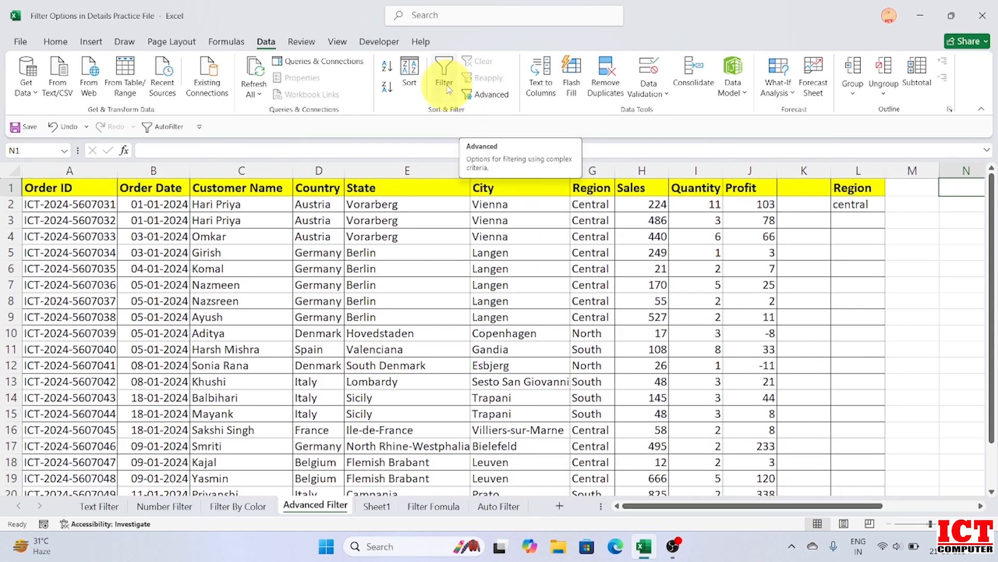
Start an Advanced Filter and empty its preset list range and criteria range
click(488, 100)
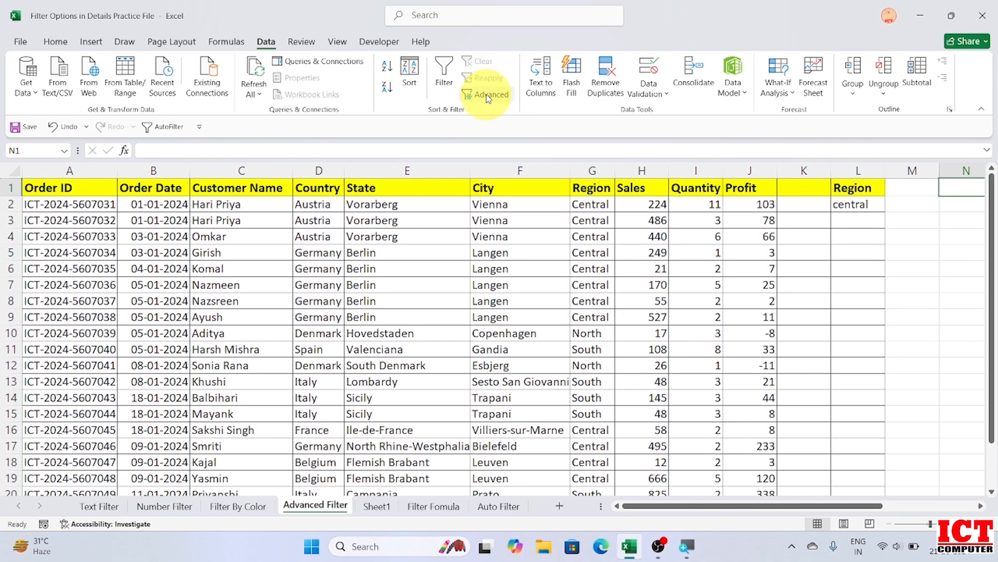
click(488, 97)
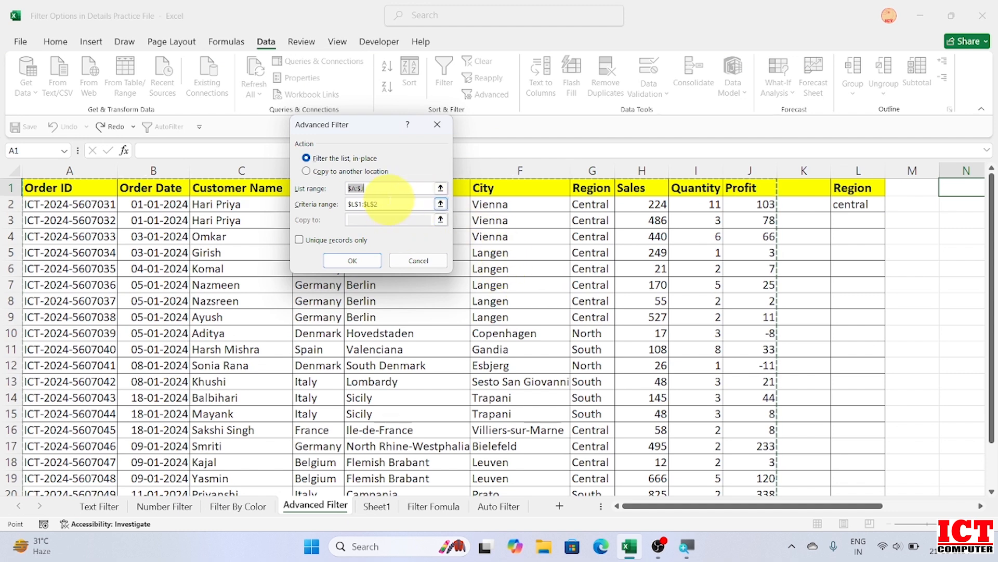
click(383, 189)
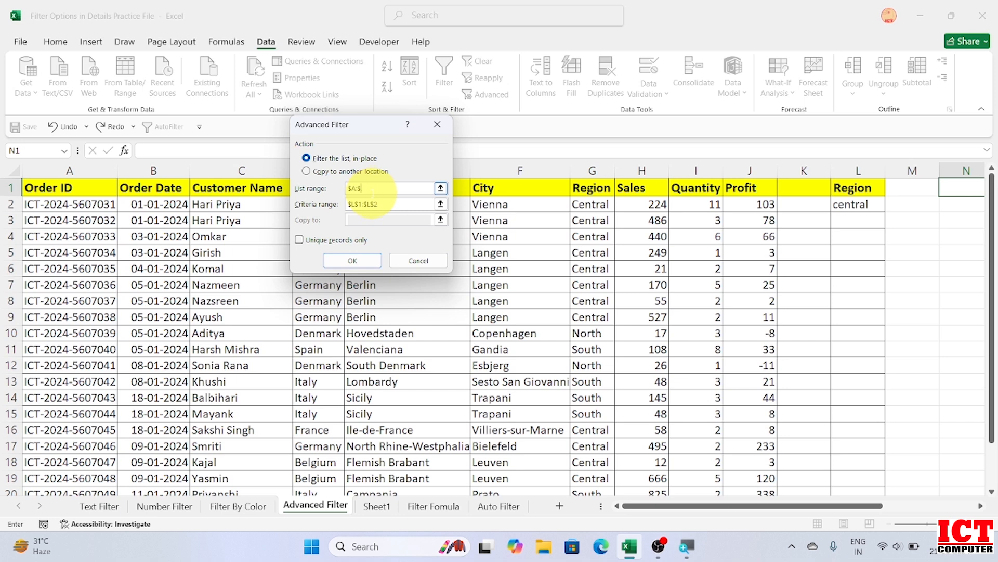
drag(378, 207, 343, 211)
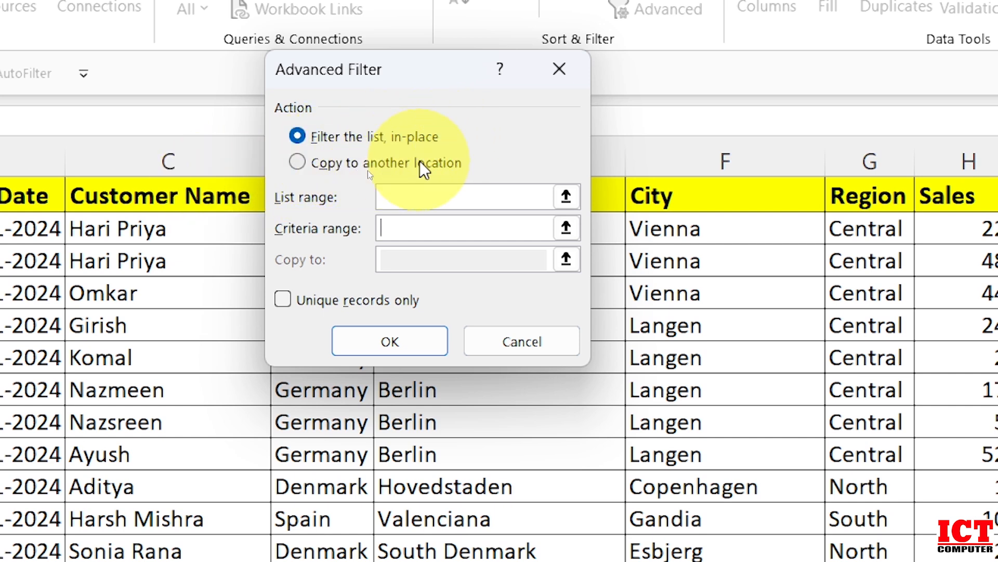
Set the Advanced Filter to copy to another location, using columns A to J as the list range
click(299, 163)
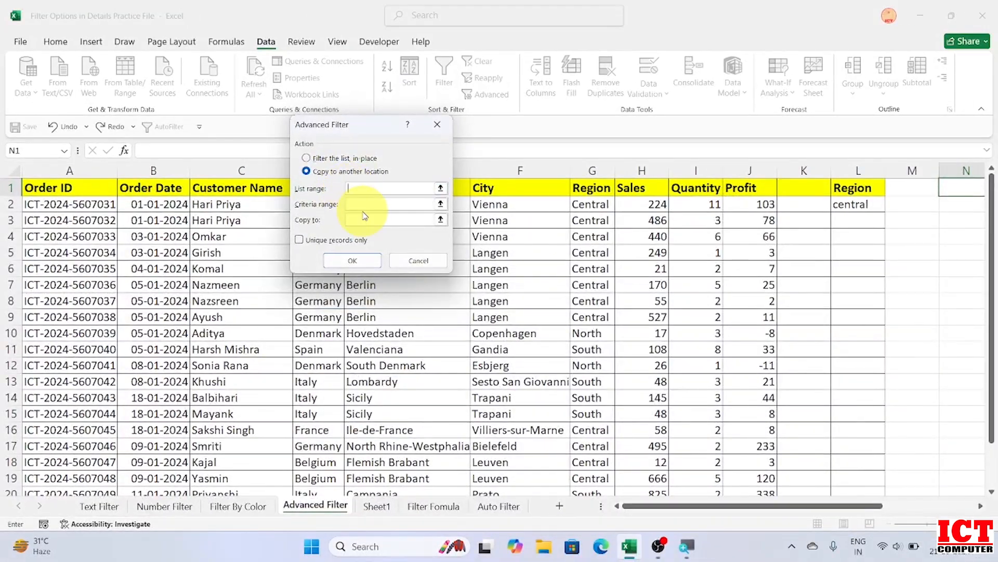
drag(374, 136, 353, 292)
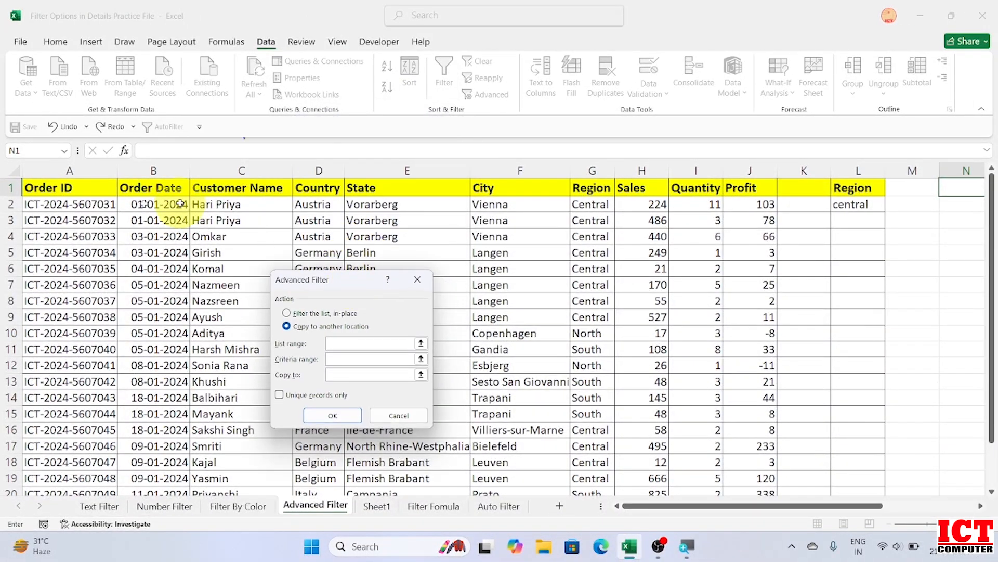
drag(60, 162, 744, 155)
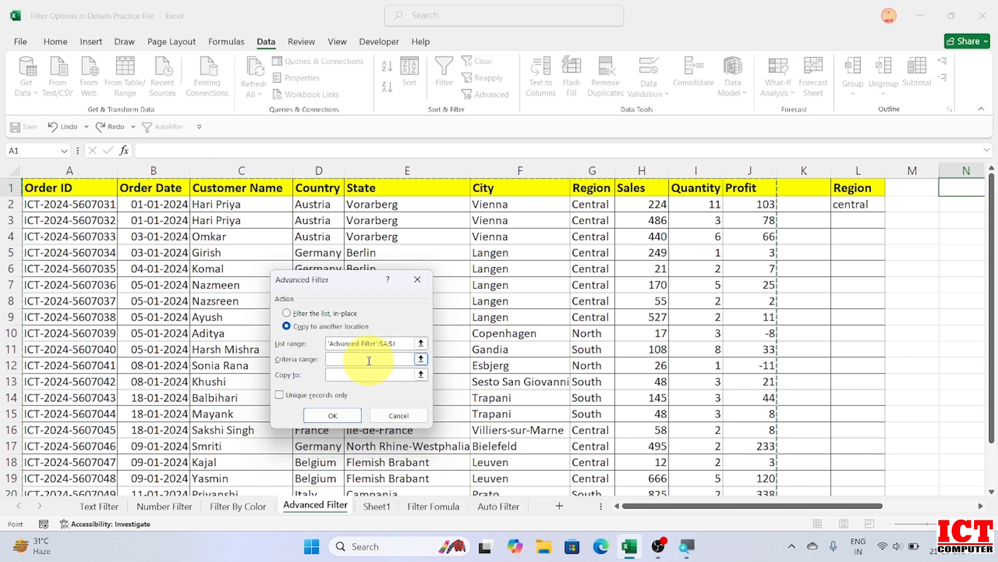
Set the criteria range to L1:L2, covering the Region heading and the central entry
click(340, 359)
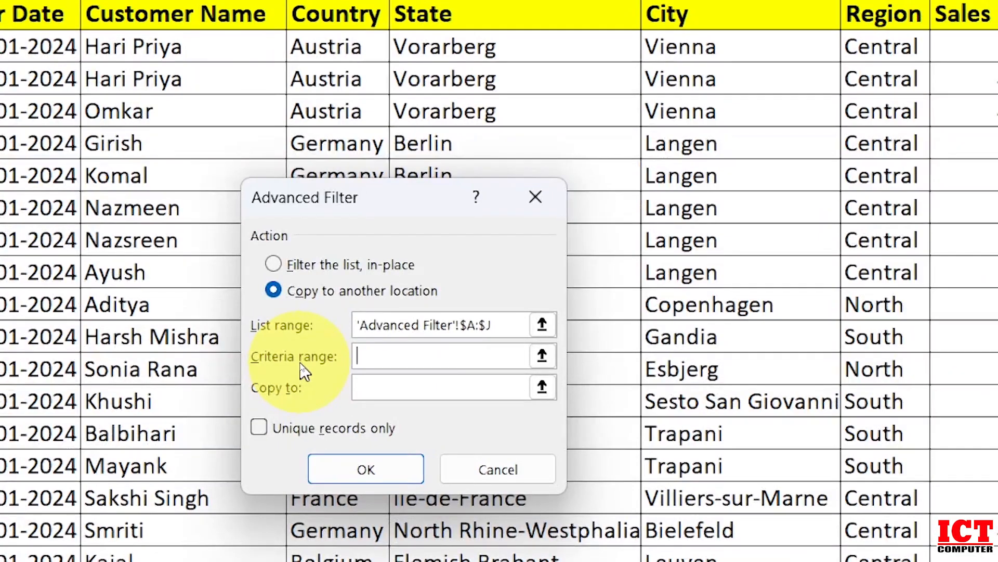
click(325, 356)
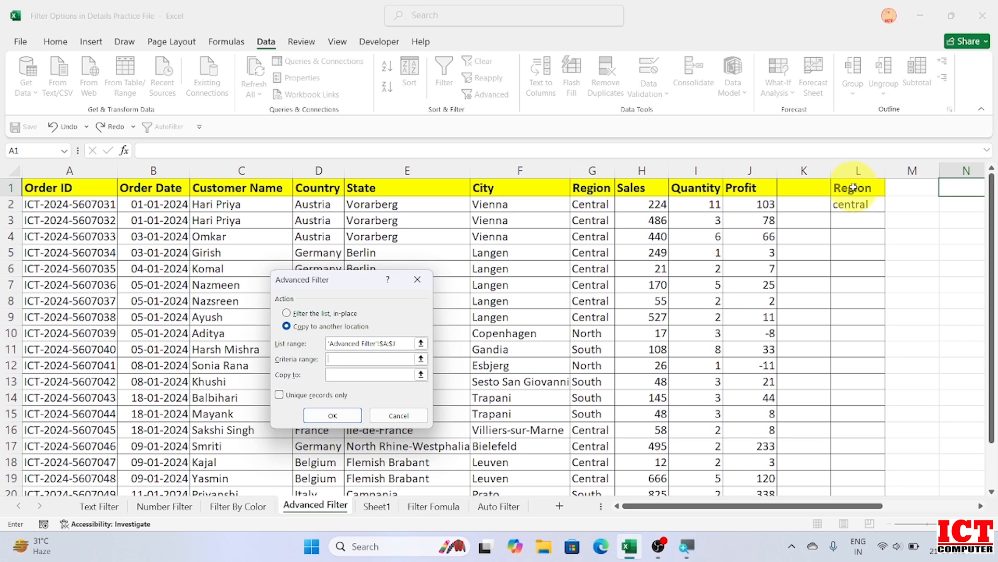
drag(855, 184, 854, 205)
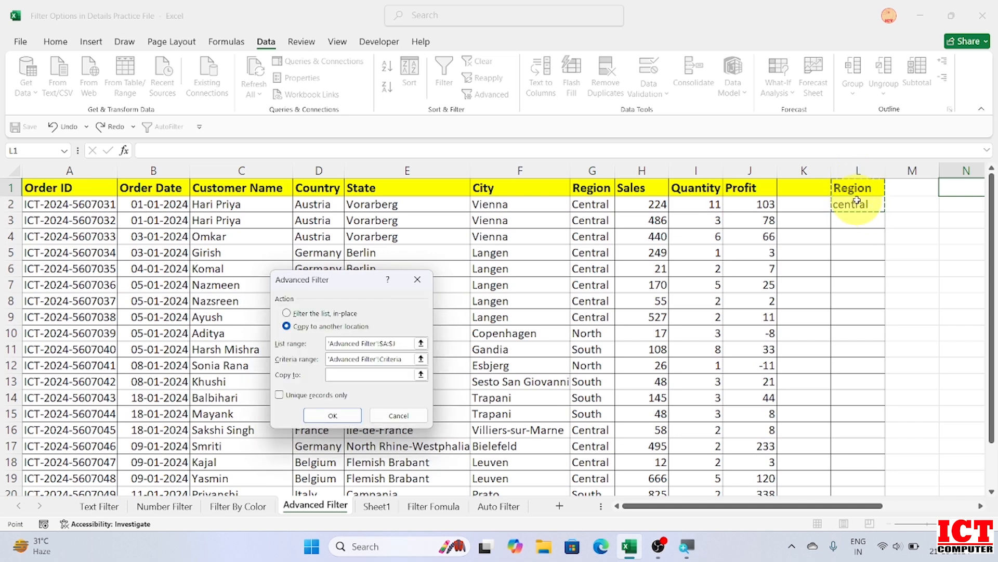
Set cell N1 as the copy destination and run the advanced filter to extract the Central orders
click(331, 375)
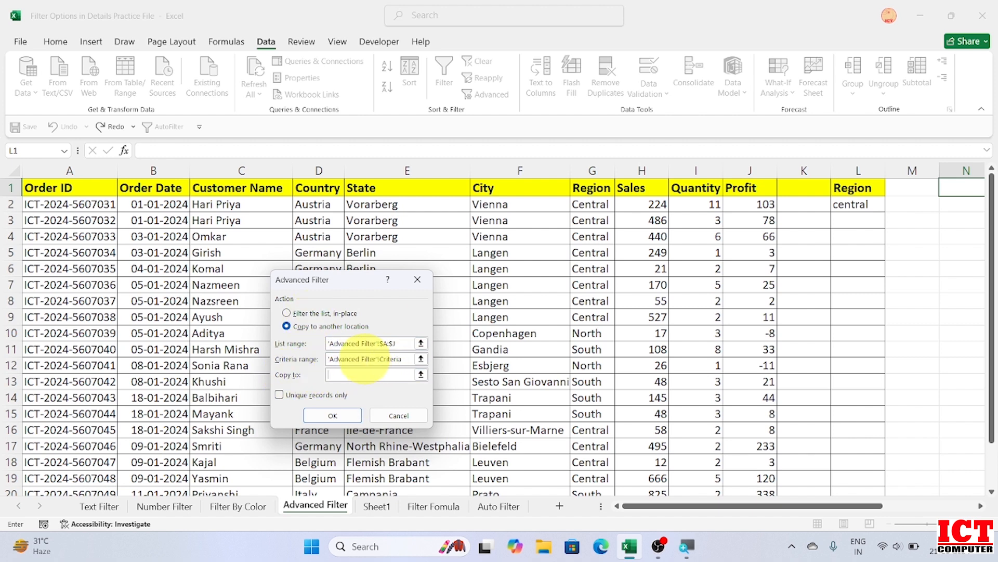
click(960, 185)
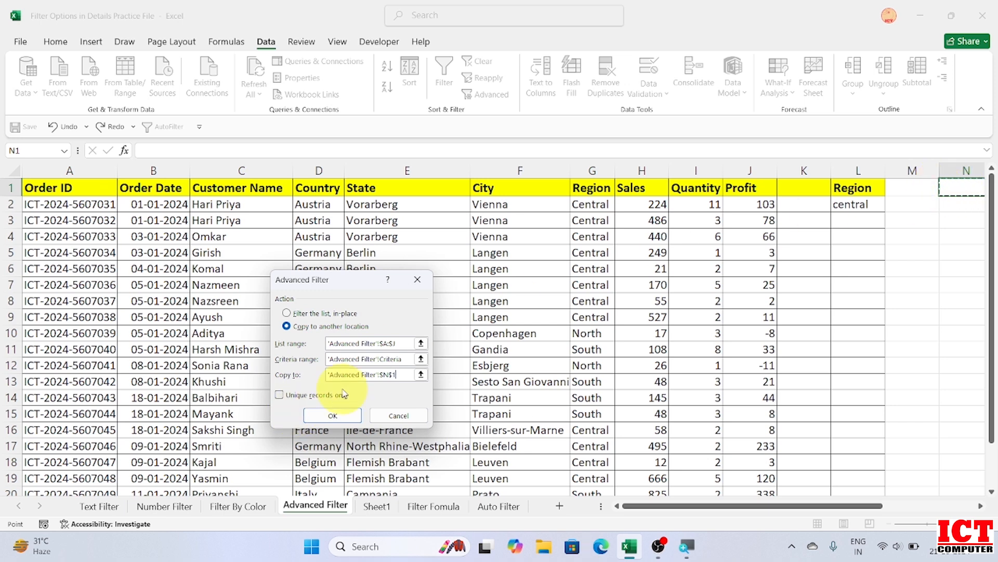
click(344, 419)
scroll(334, 413, right, 1)
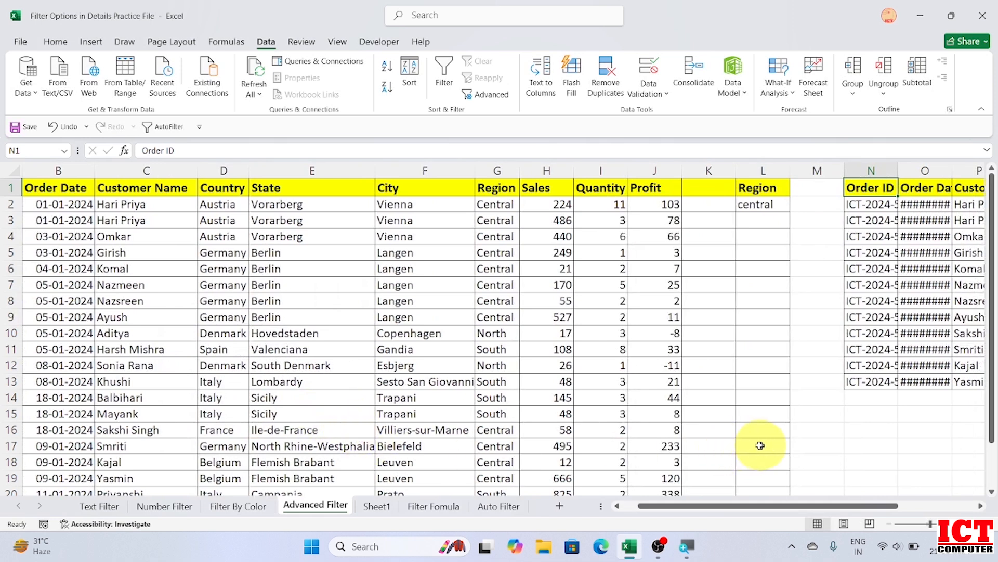
drag(741, 510, 842, 495)
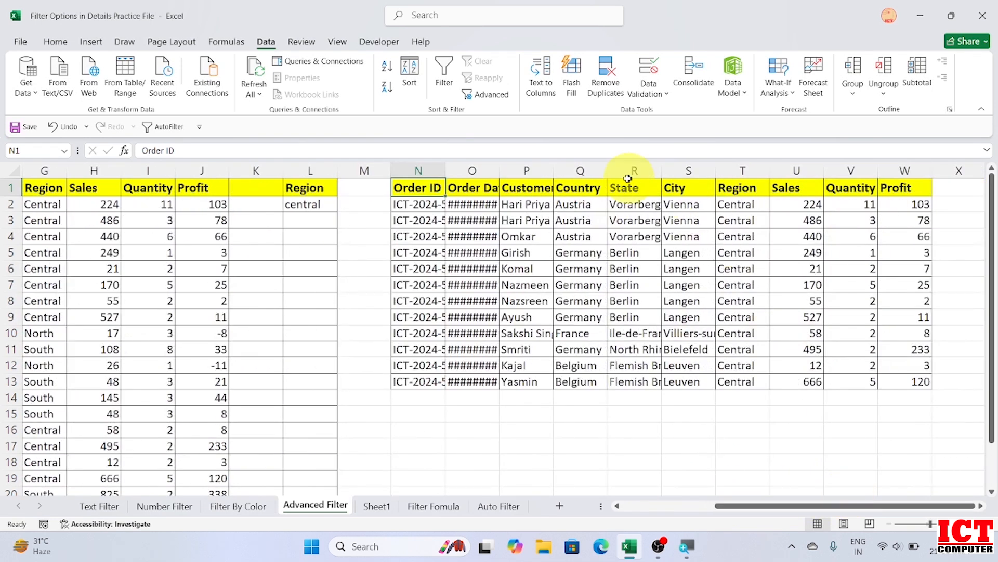
Widen the Order Date and Order ID columns of the extracted table at N1 so their values show in full
drag(500, 177, 521, 175)
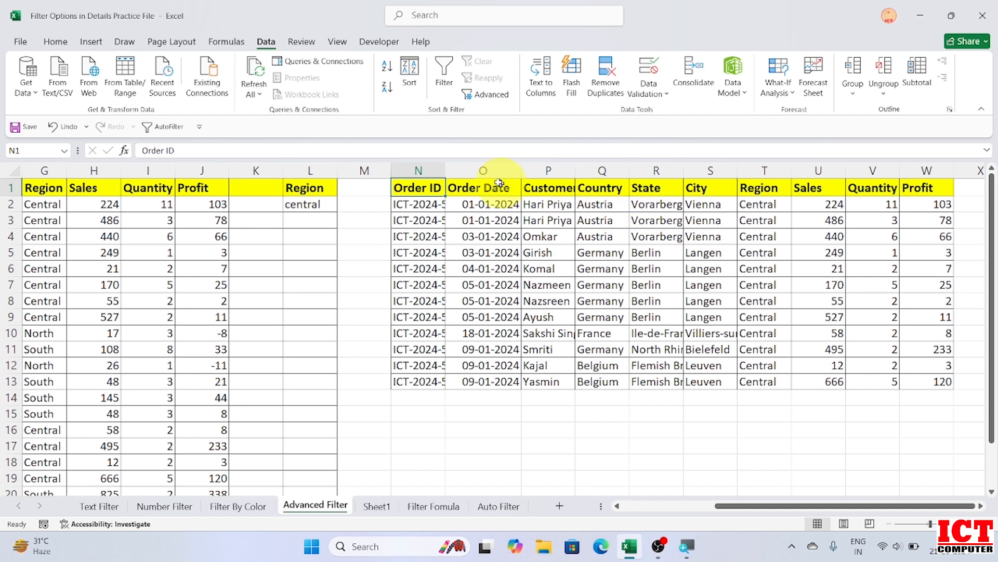
double_click(444, 172)
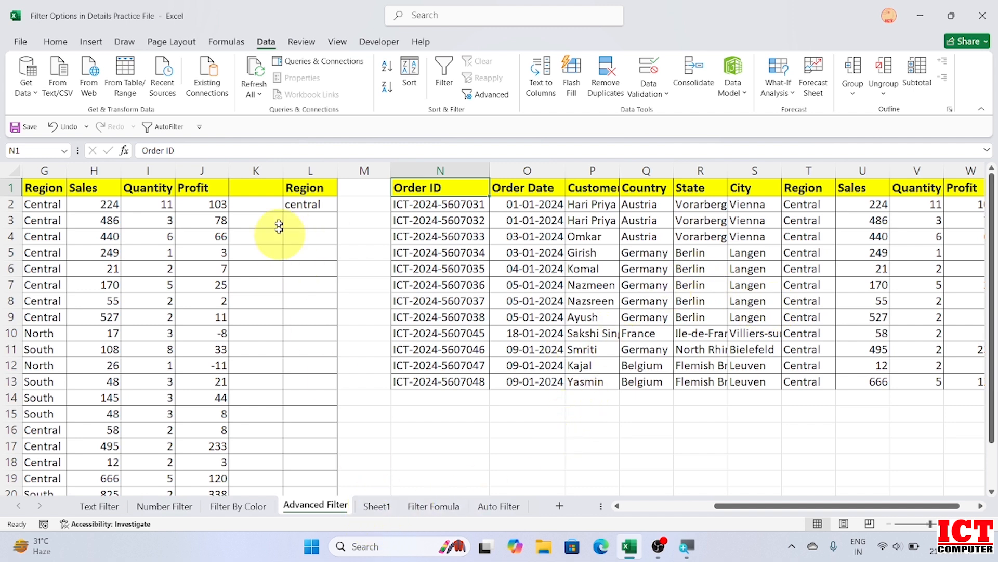
Change the Region criterion in cell L2 to North
click(303, 205)
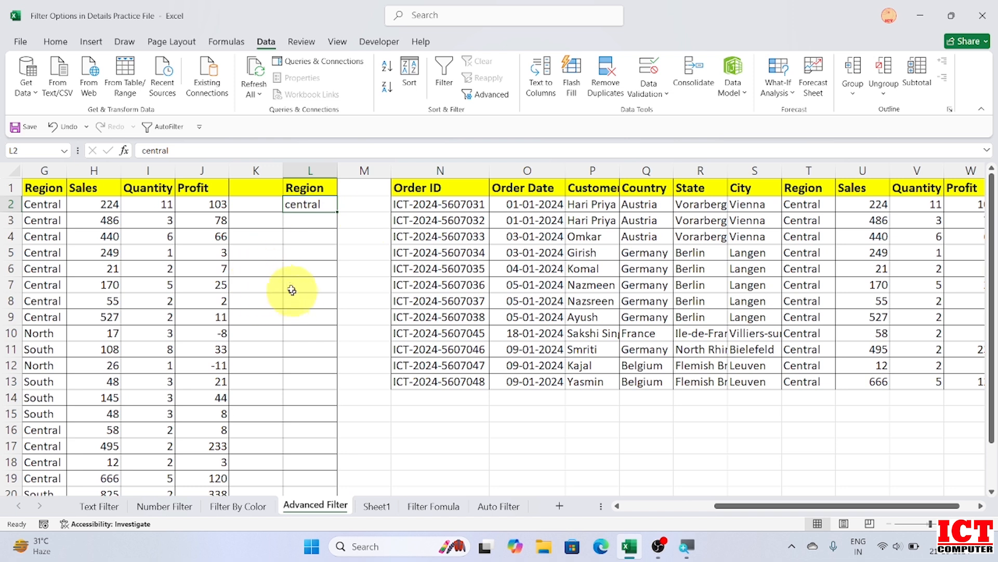
text(Not)
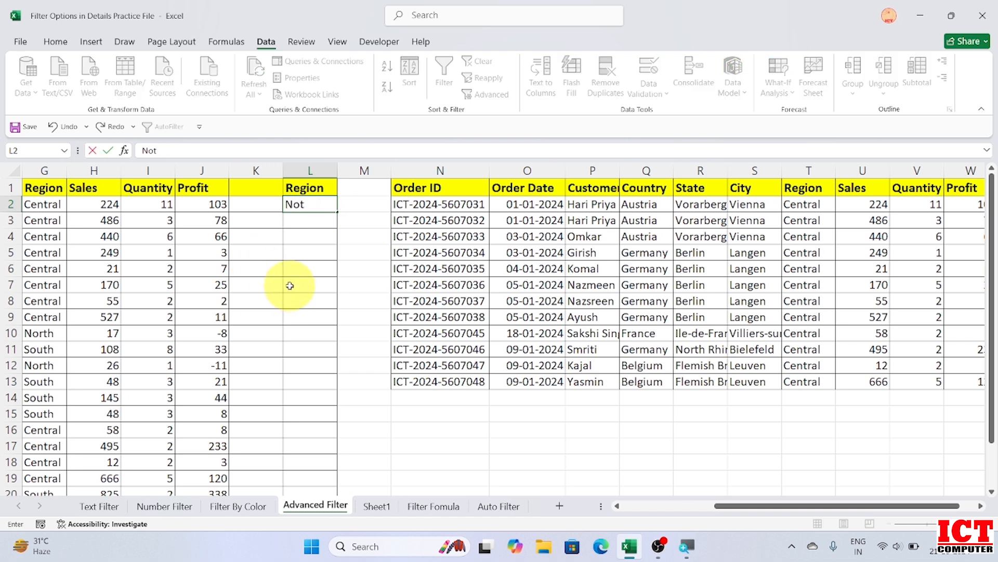
text(hr)
key(Return)
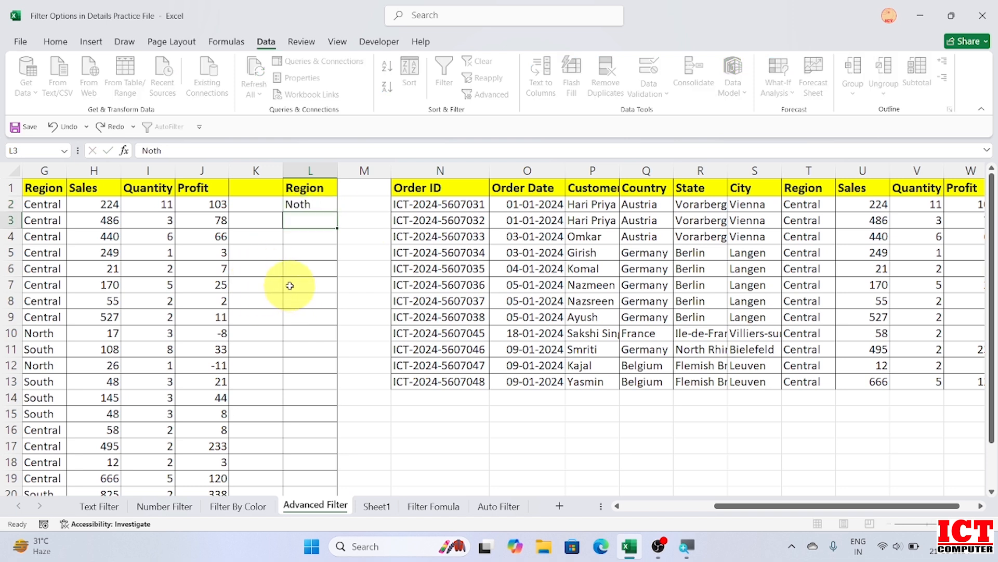
Start an Advanced Filter from Sheet1 that copies to another location, using columns A to J of the Advanced Filter sheet as the list range
key(ctrl+Page_Down)
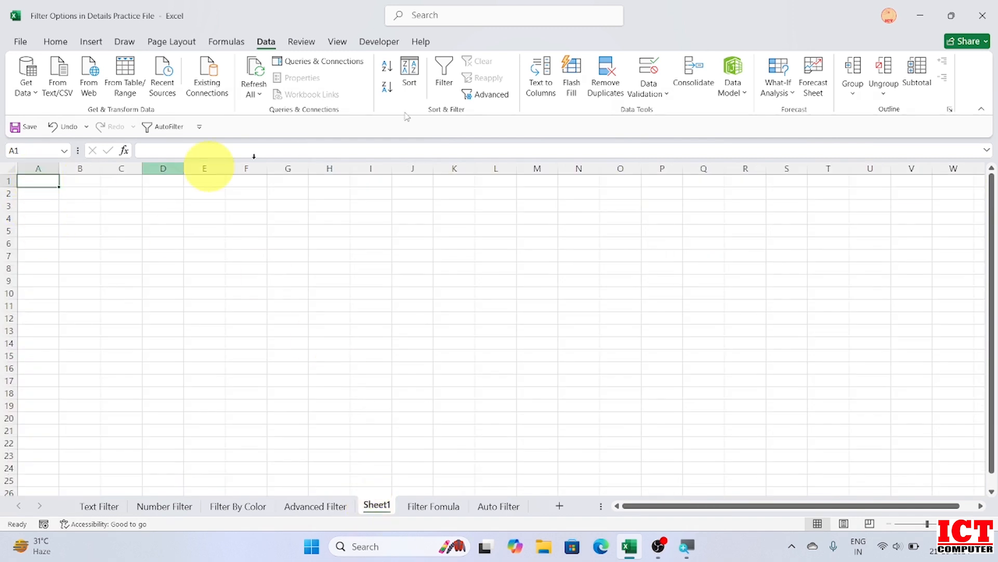
click(485, 94)
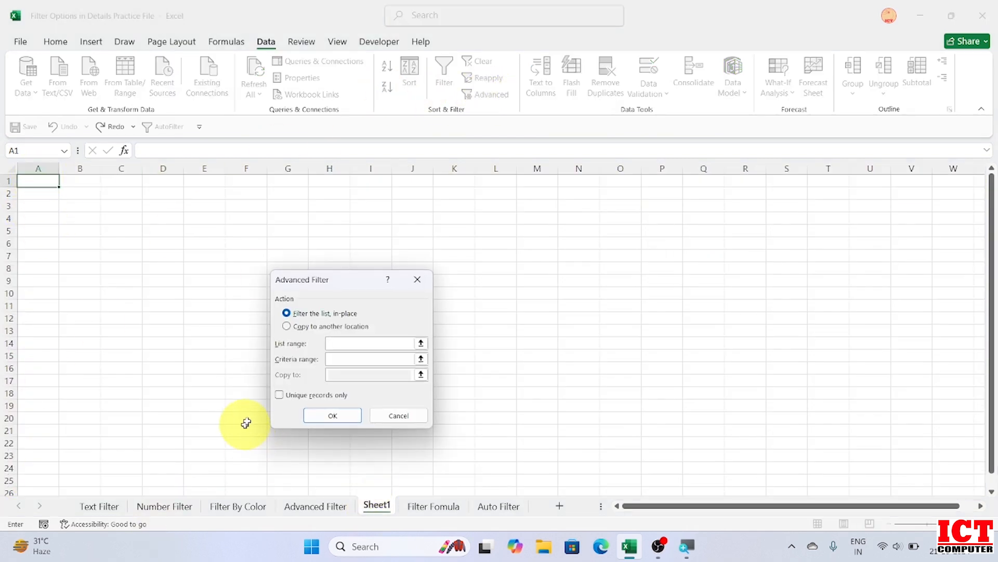
click(310, 326)
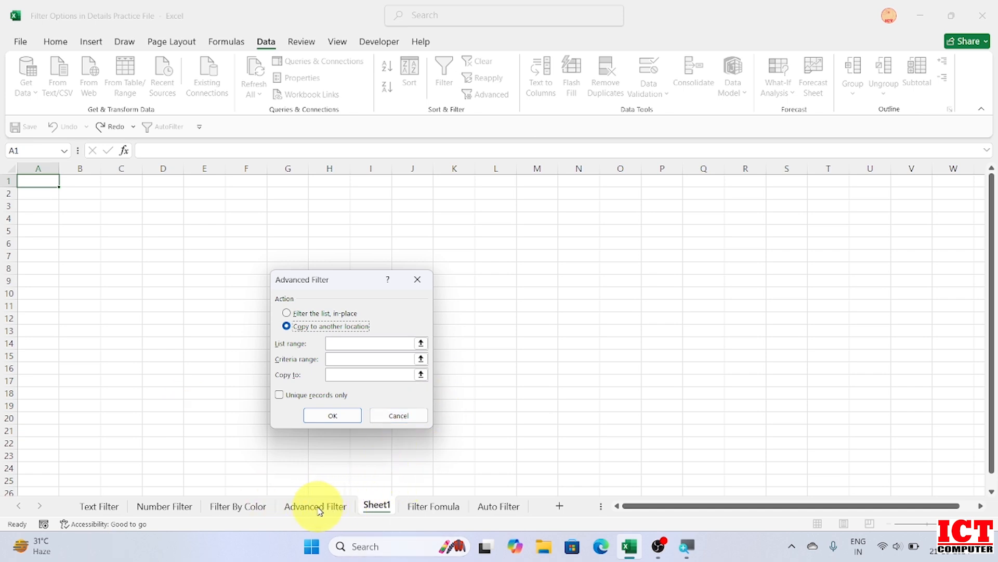
click(337, 344)
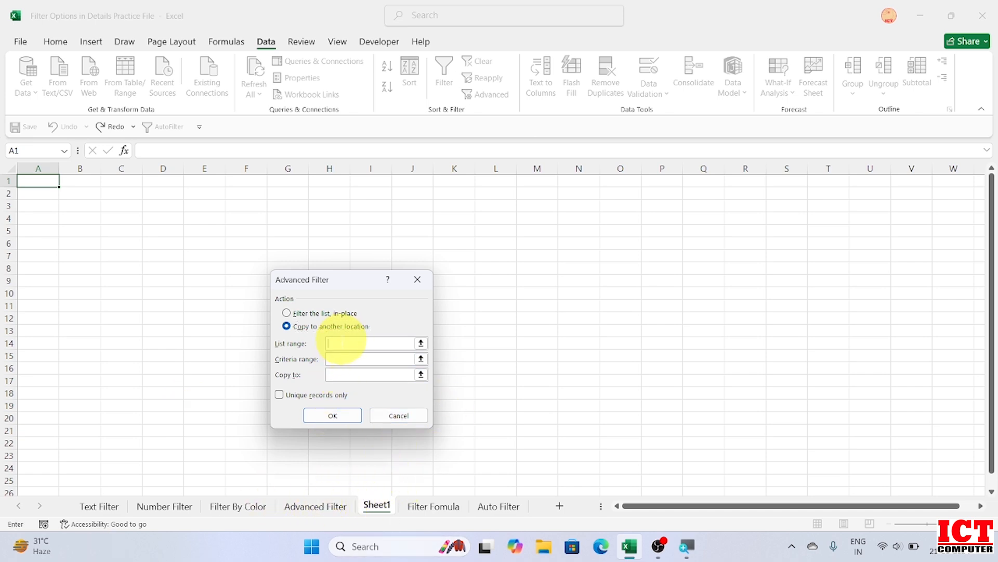
click(297, 507)
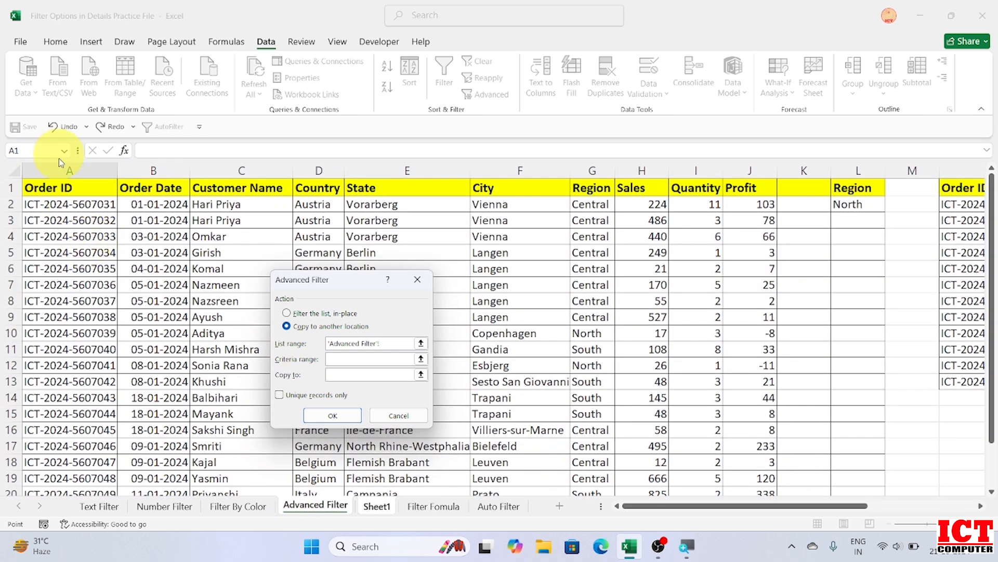
drag(62, 168, 749, 167)
Set the criteria range to L1:L2 on the Advanced Filter sheet, covering the Region heading and the North entry
click(335, 358)
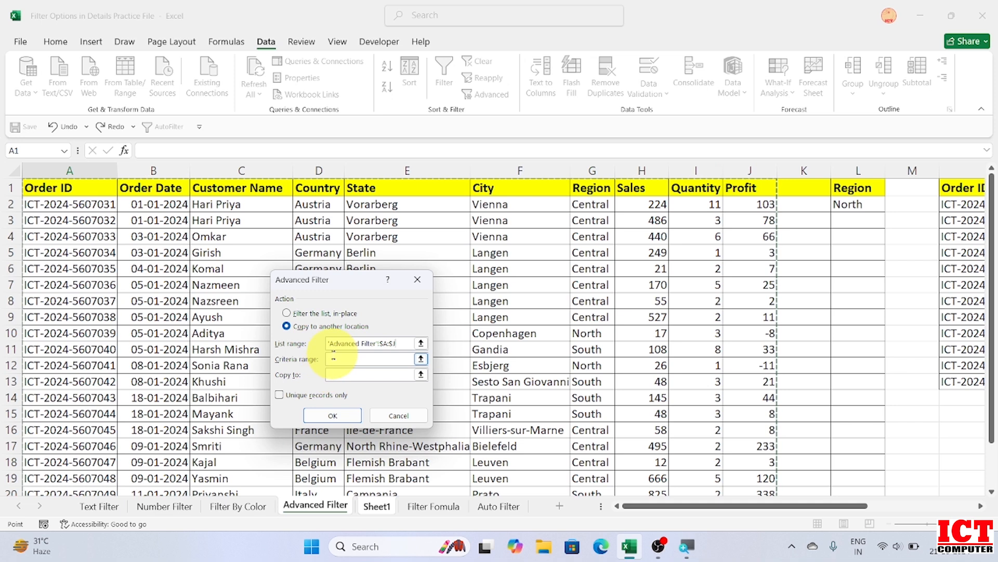
key(ctrl+Page_Down)
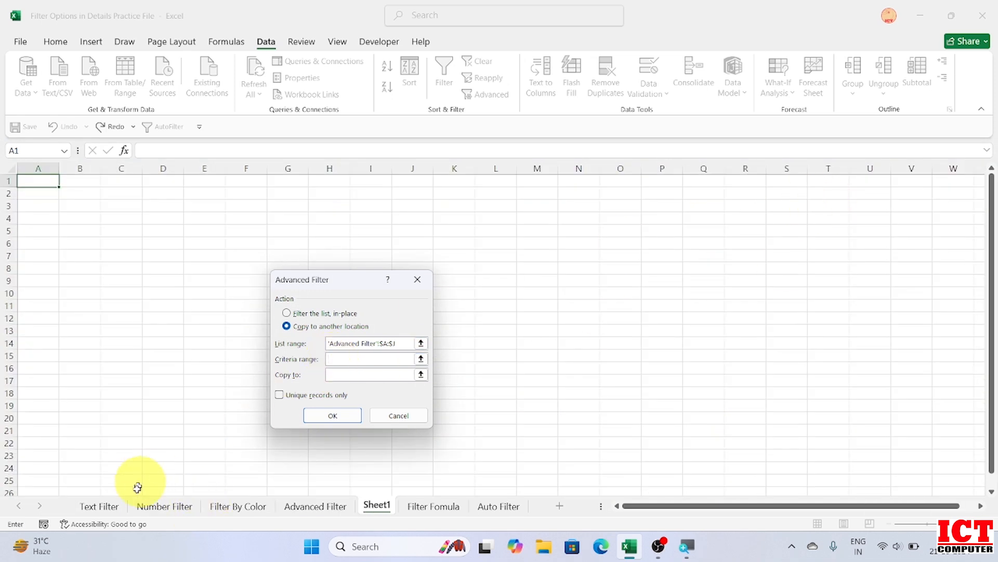
click(325, 507)
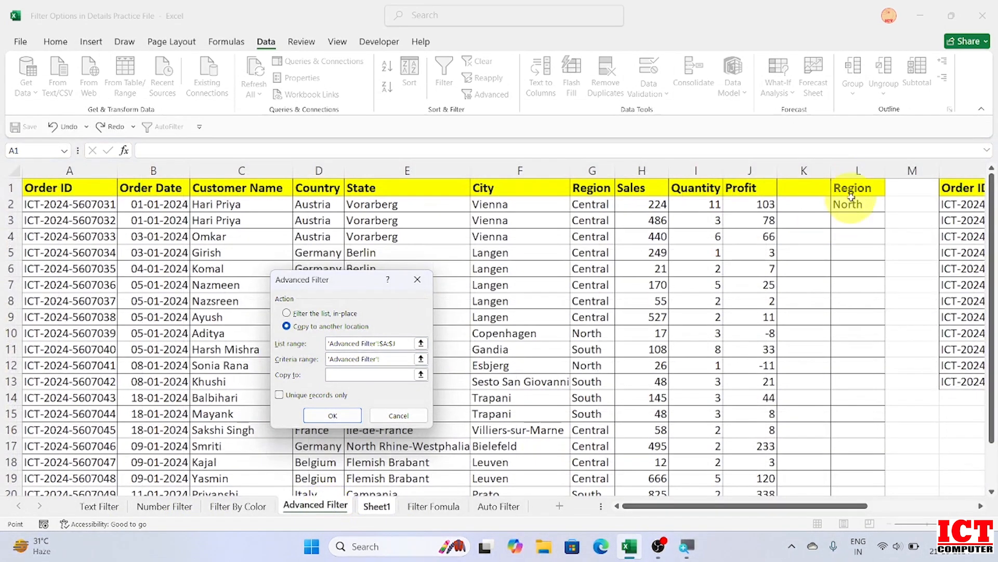
drag(852, 189, 854, 206)
Extract the North orders to cell A1 of Sheet1 and fit the Order Date and Order ID columns to their contents
click(341, 375)
key(ctrl+Page_Down)
click(35, 181)
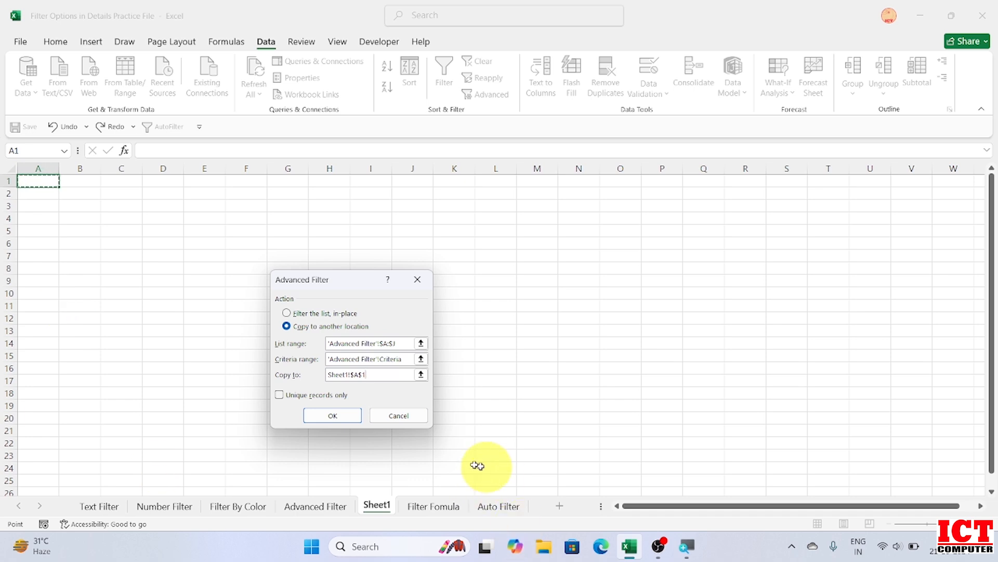
click(357, 425)
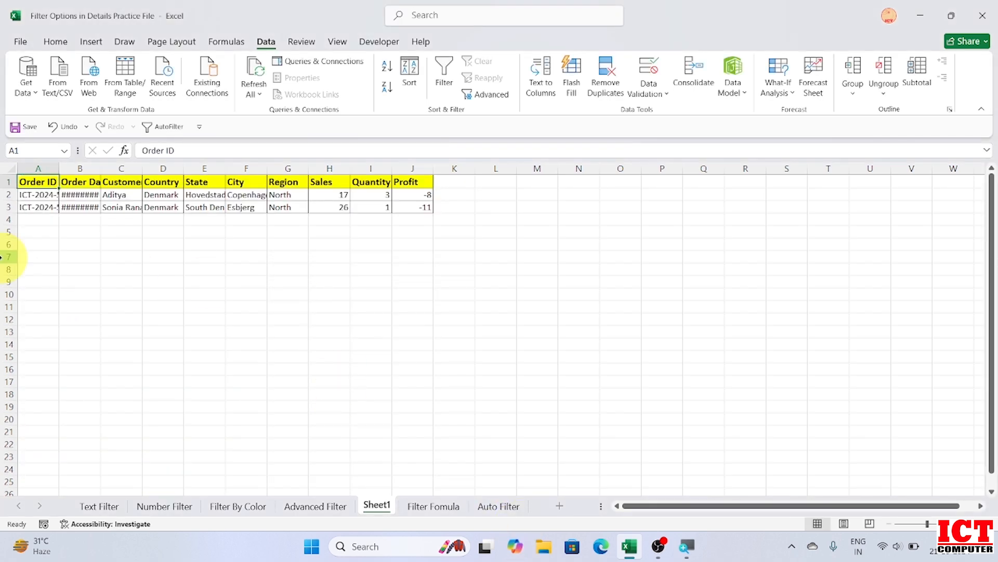
double_click(100, 168)
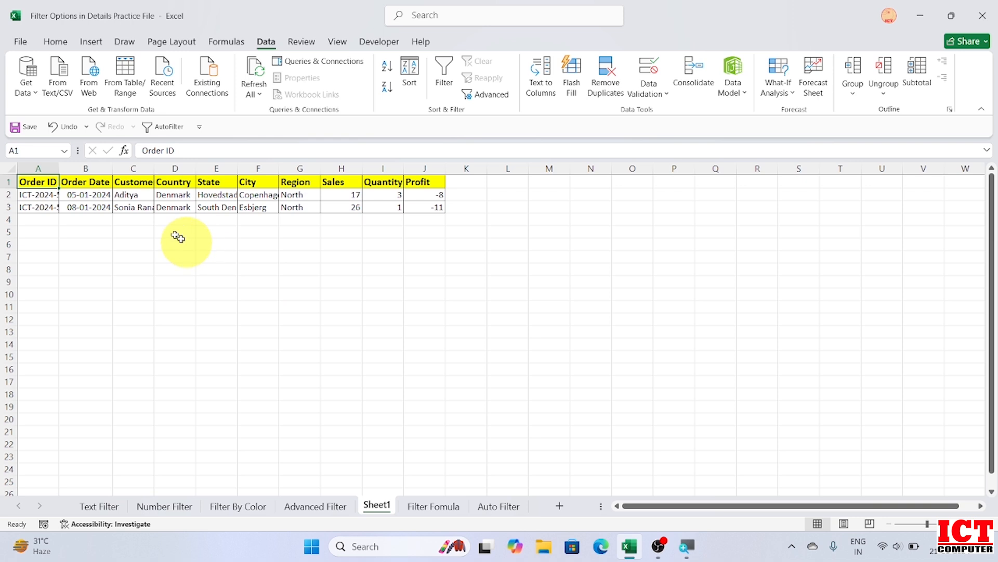
double_click(59, 168)
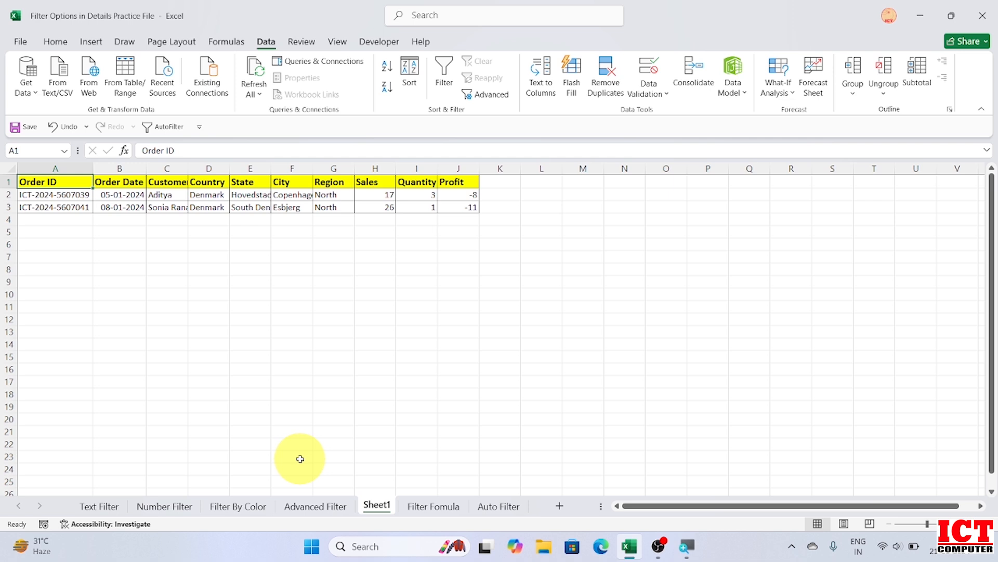
Examine the existing FILTER formula and its results beside the order data on the Filter Fomula sheet
click(423, 505)
click(514, 431)
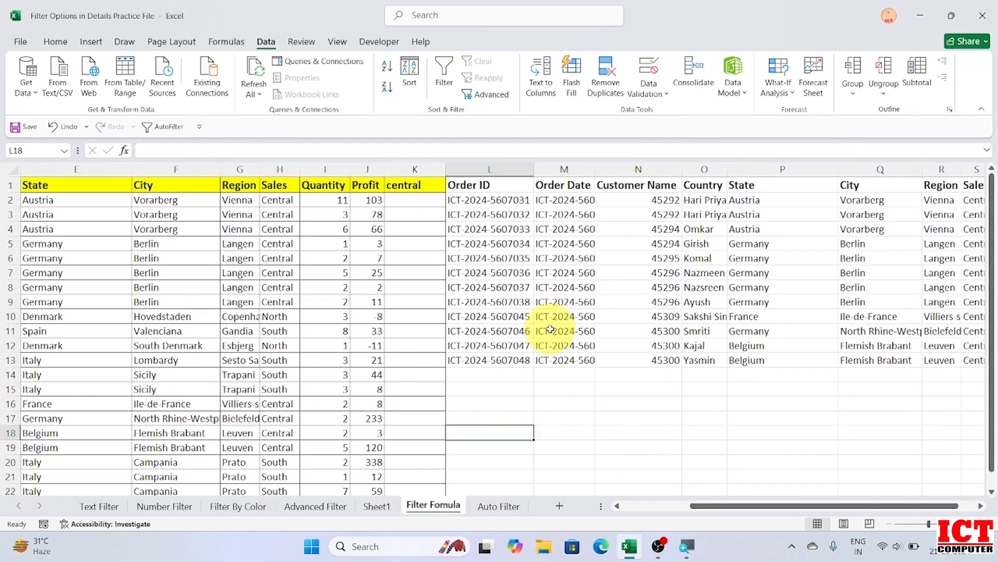
click(504, 215)
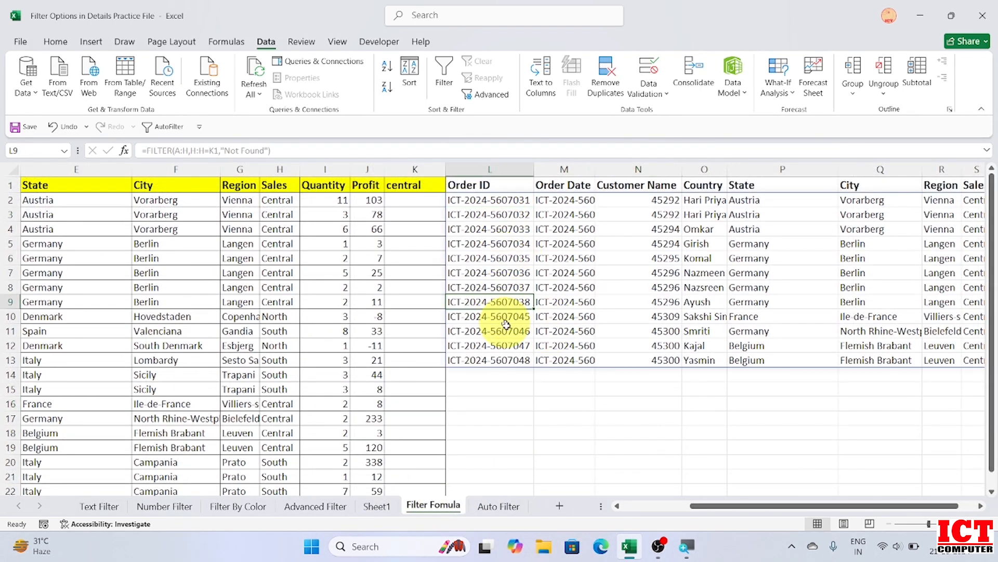
click(604, 303)
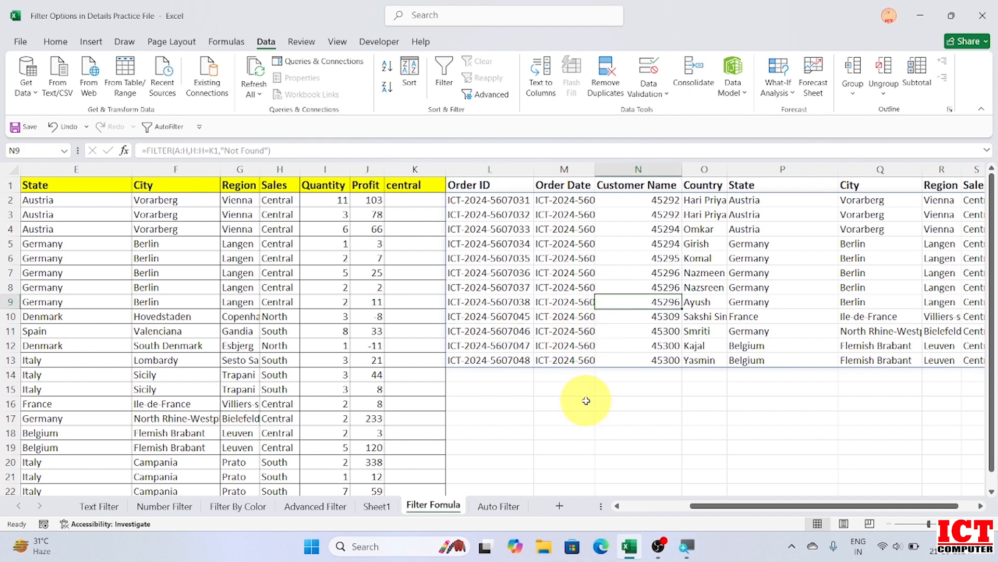
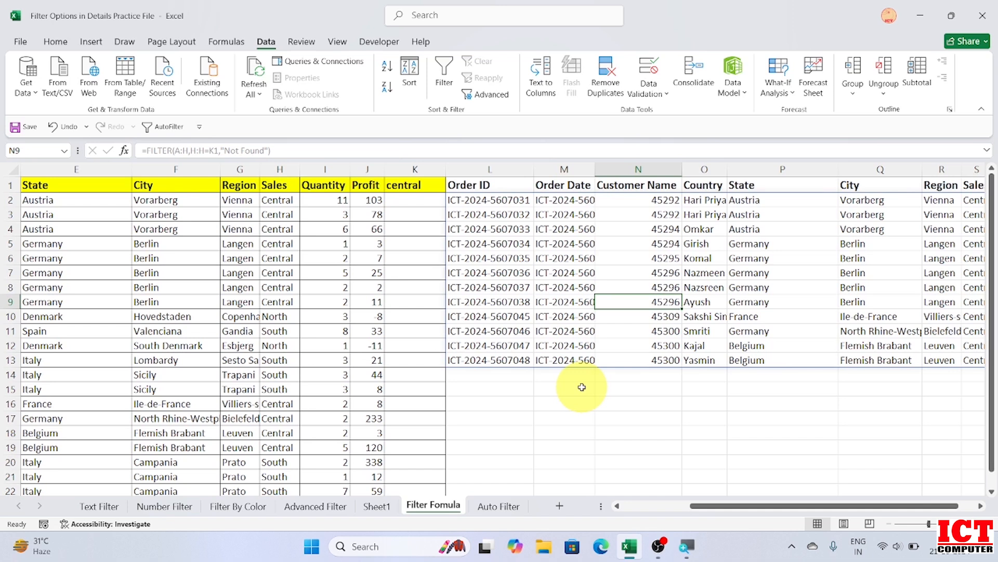
Begin a FILTER formula in cell M1 with columns A:J as its array
scroll(582, 387, left, 4)
click(853, 186)
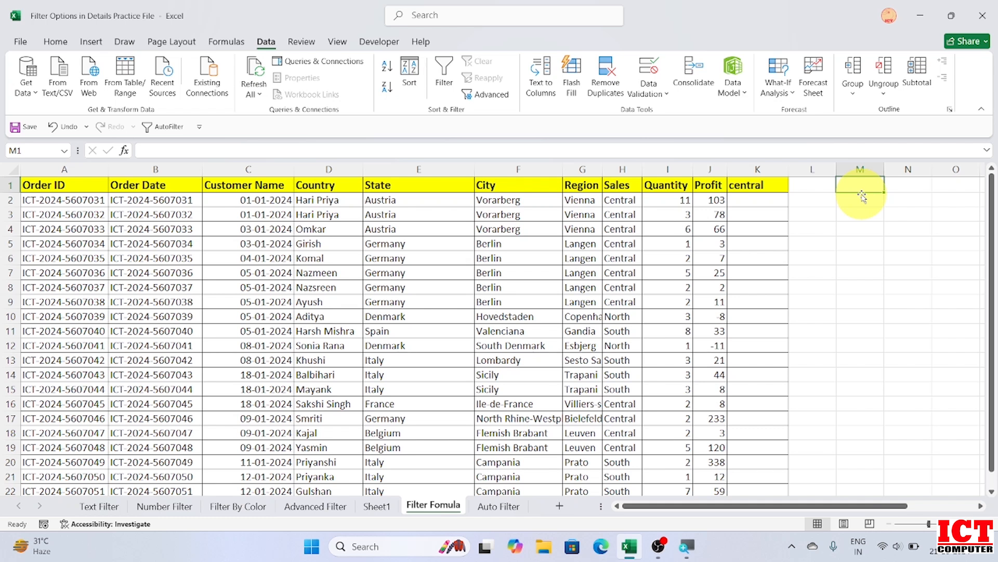
text(=)
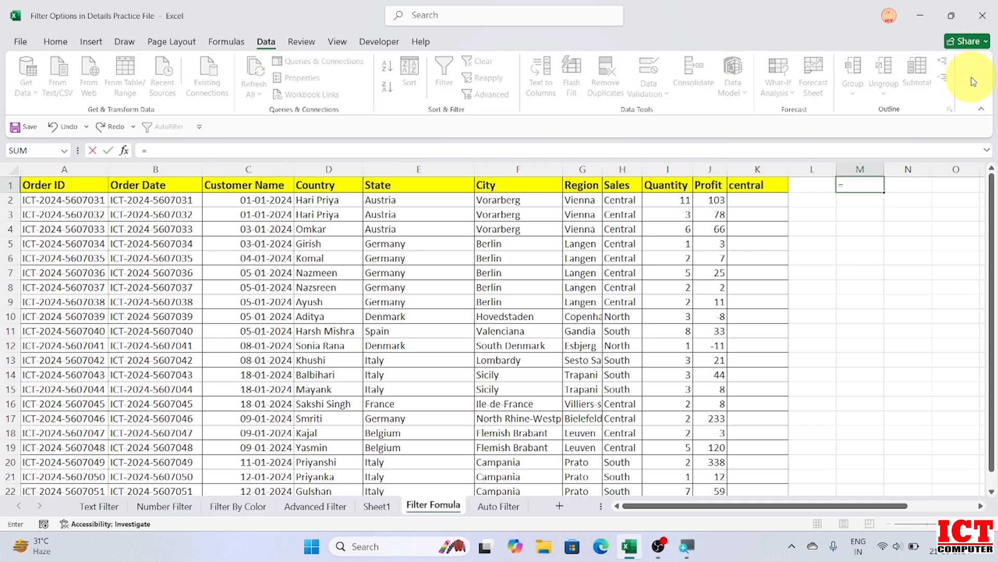
text(fil)
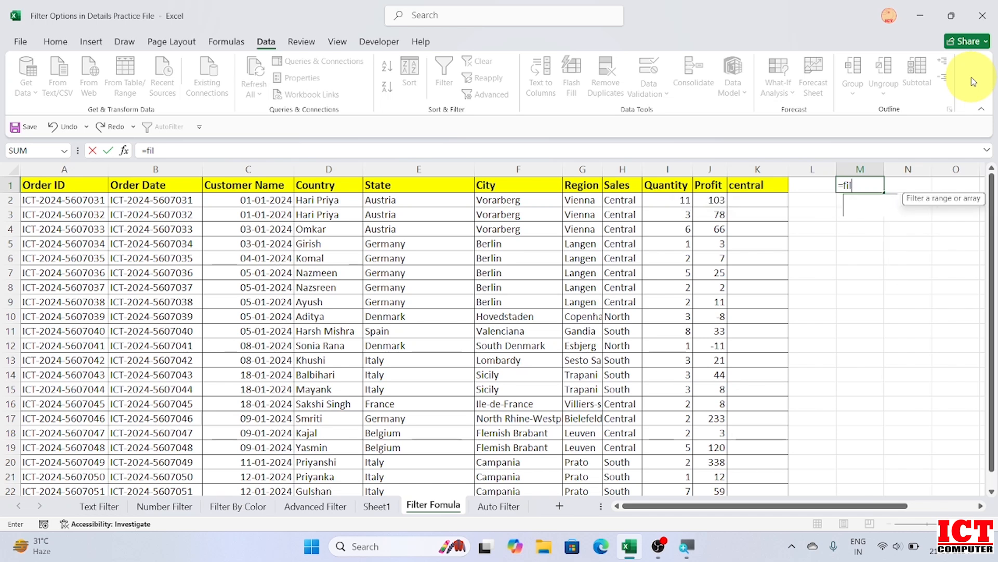
key(Tab)
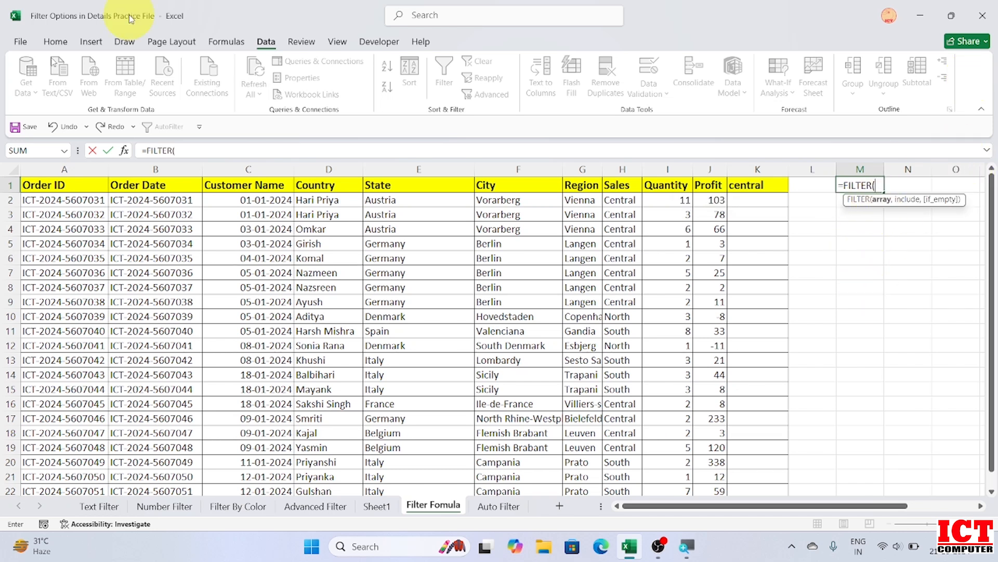
drag(54, 165, 712, 166)
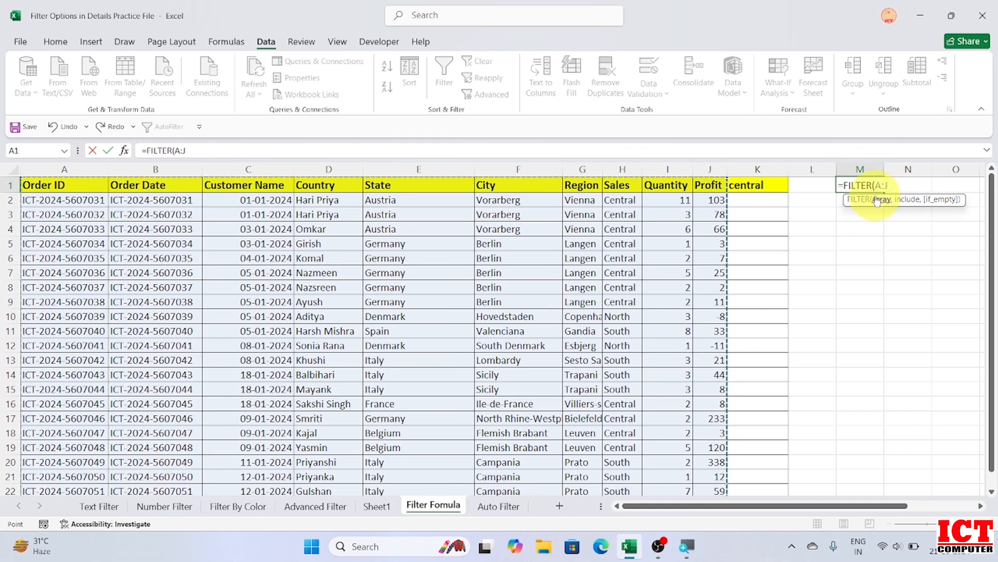
text(,)
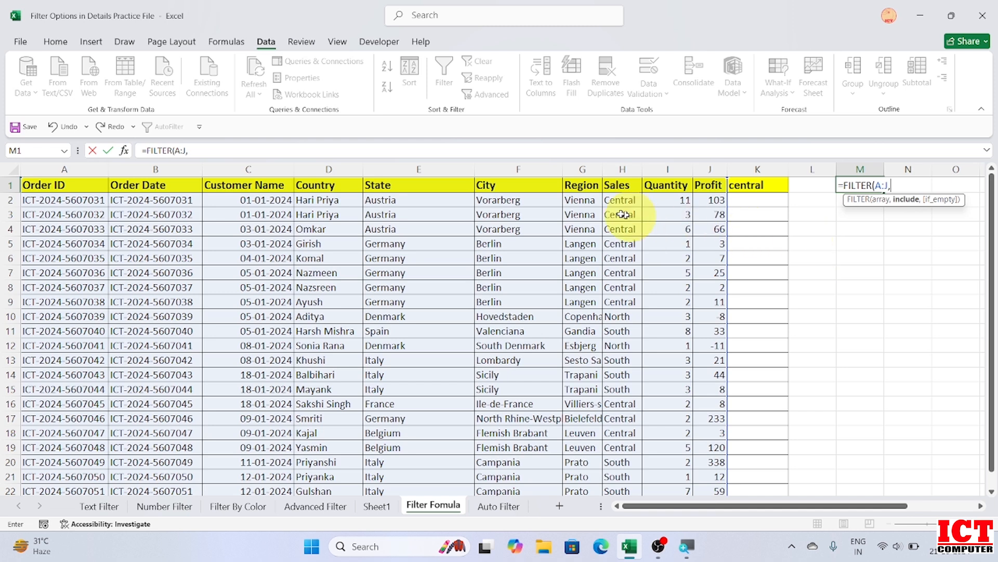
Complete the FILTER formula with the condition H:H=K1 and "Not Found" as the value if empty
click(625, 168)
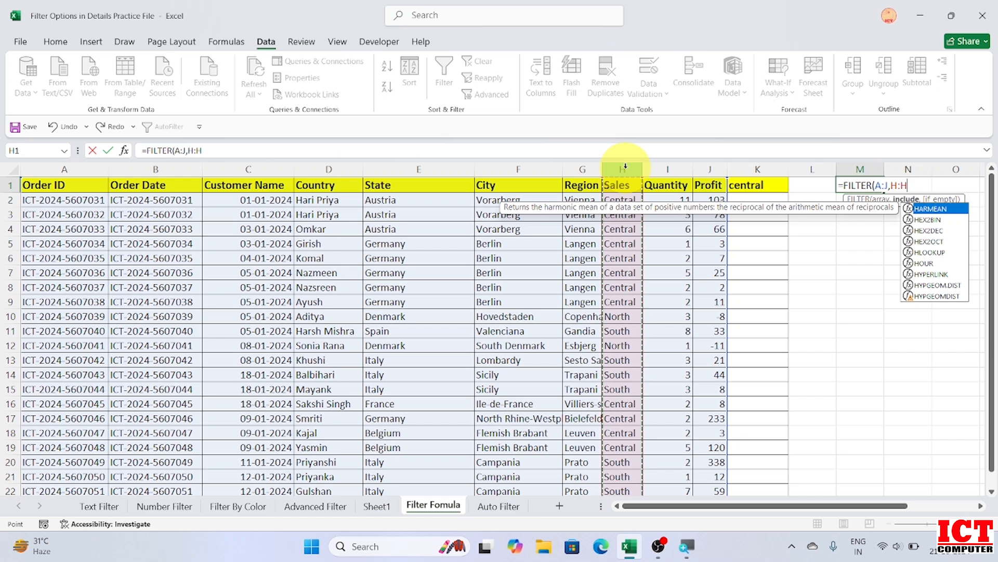
text(=)
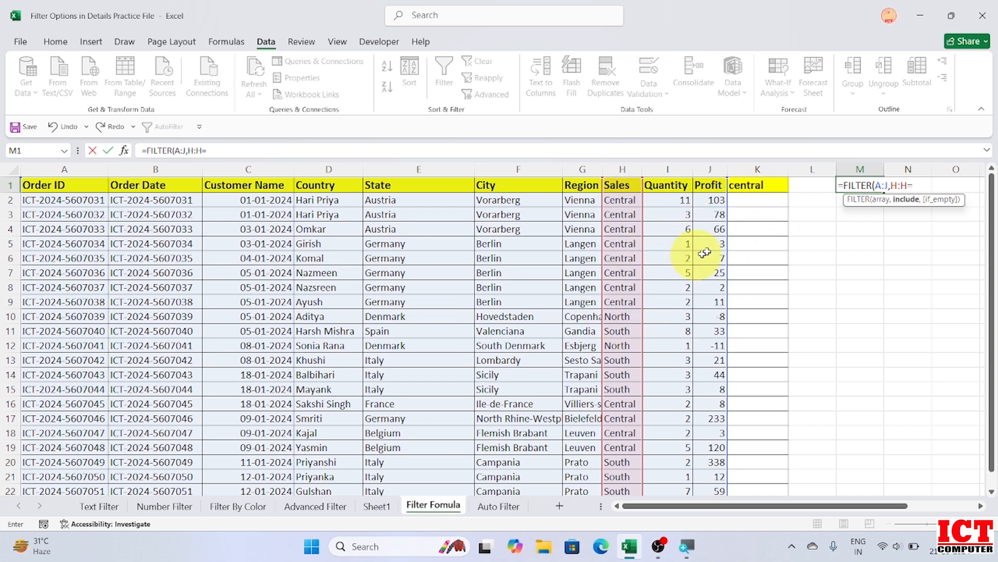
click(748, 184)
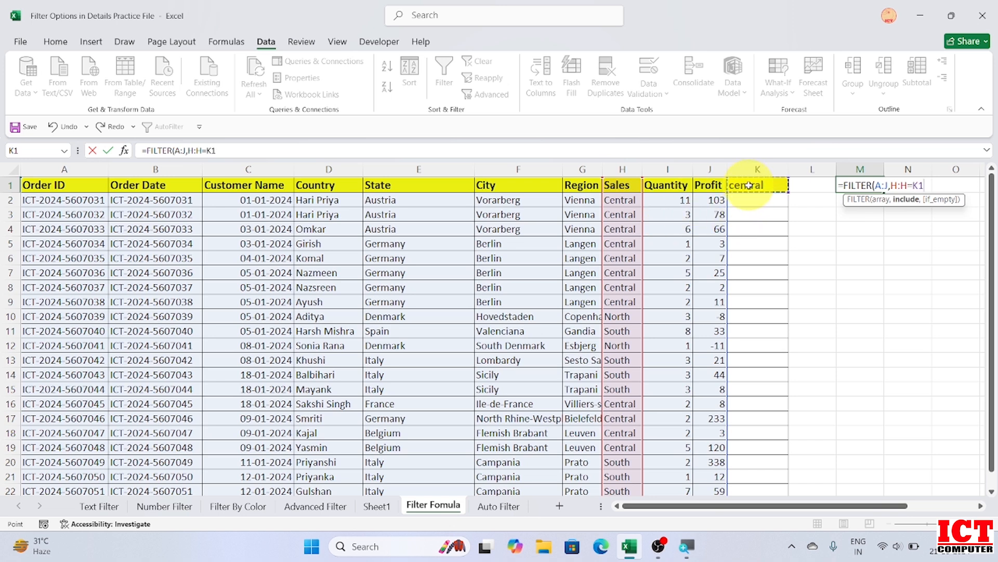
text(,"Not Found)
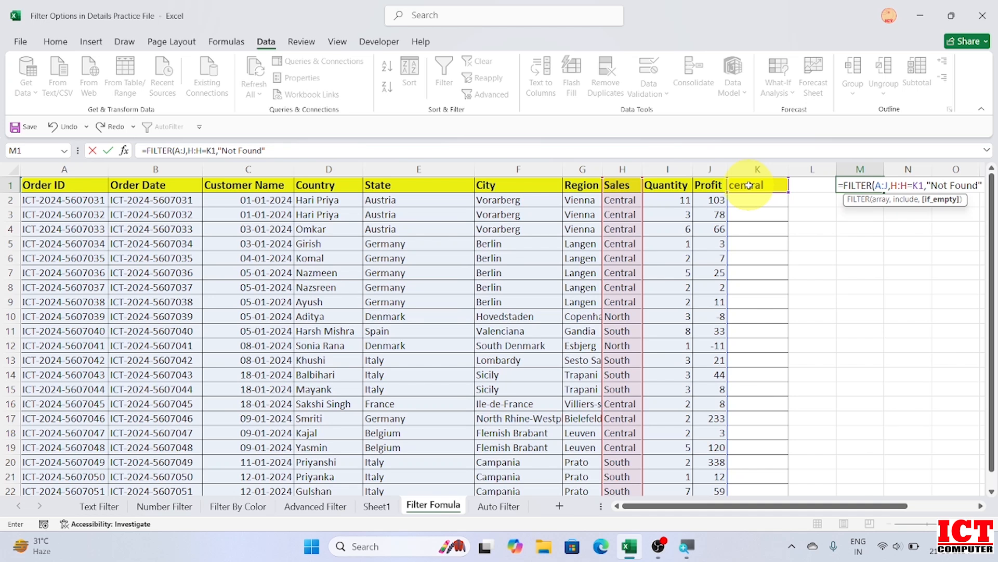
text())
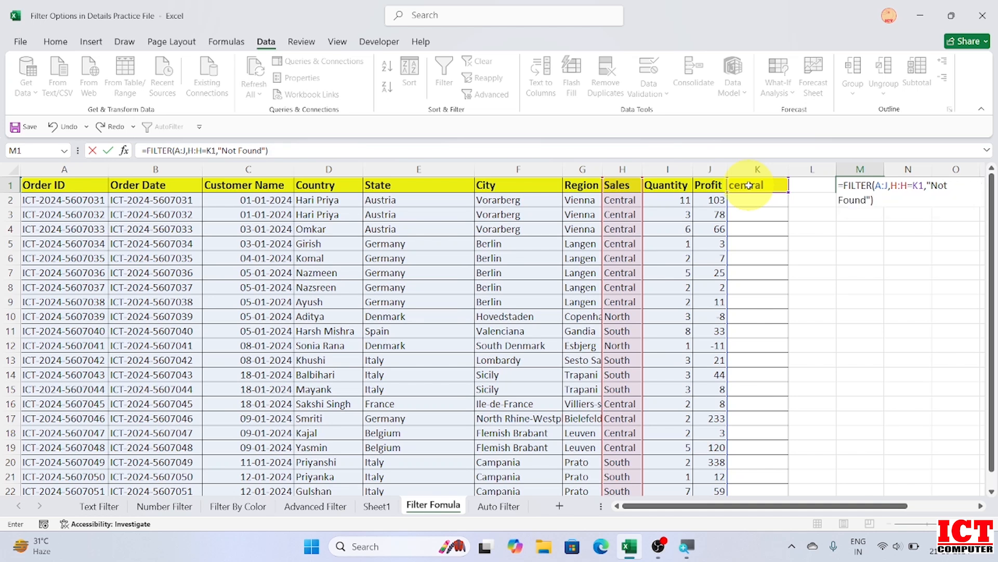
key(Return)
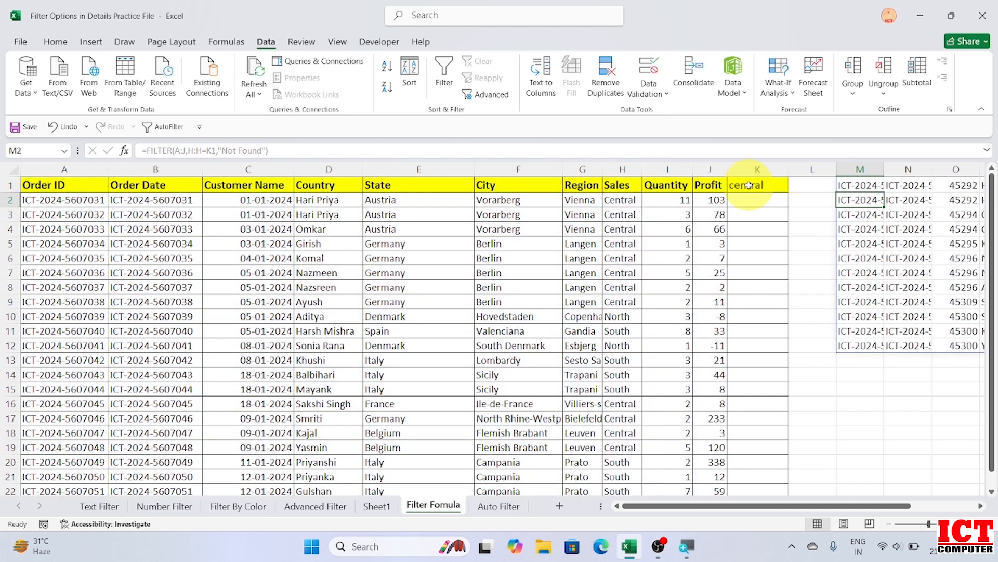
Widen column M of the FILTER results so the full order IDs show
drag(669, 507, 955, 495)
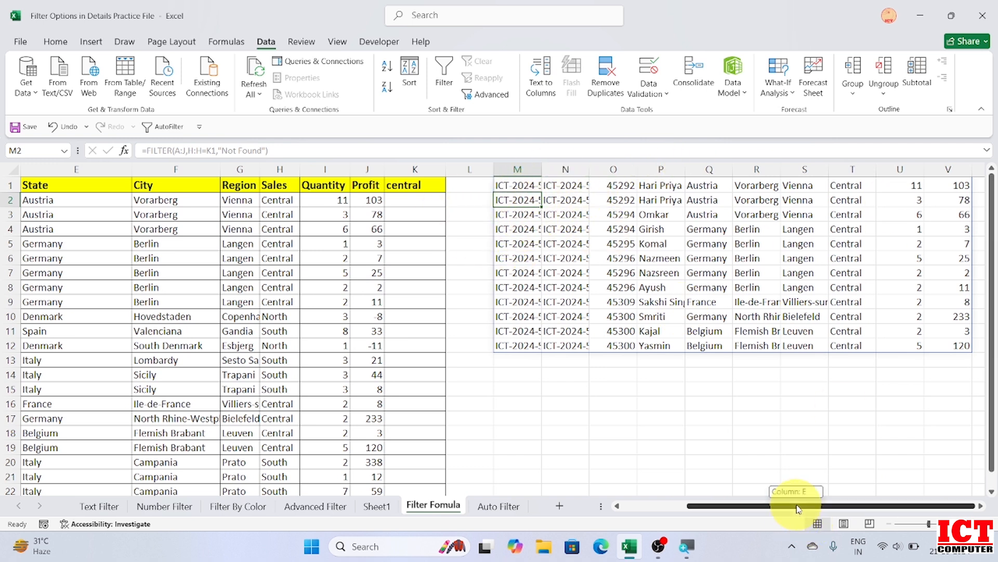
drag(541, 169, 582, 167)
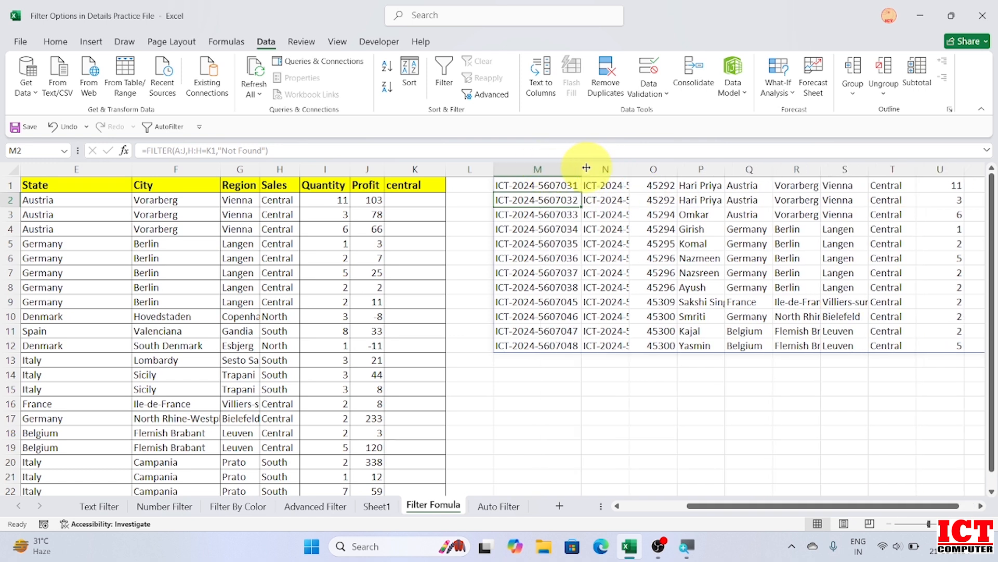
Auto-fit the widths of columns N and T in the FILTER results
double_click(630, 164)
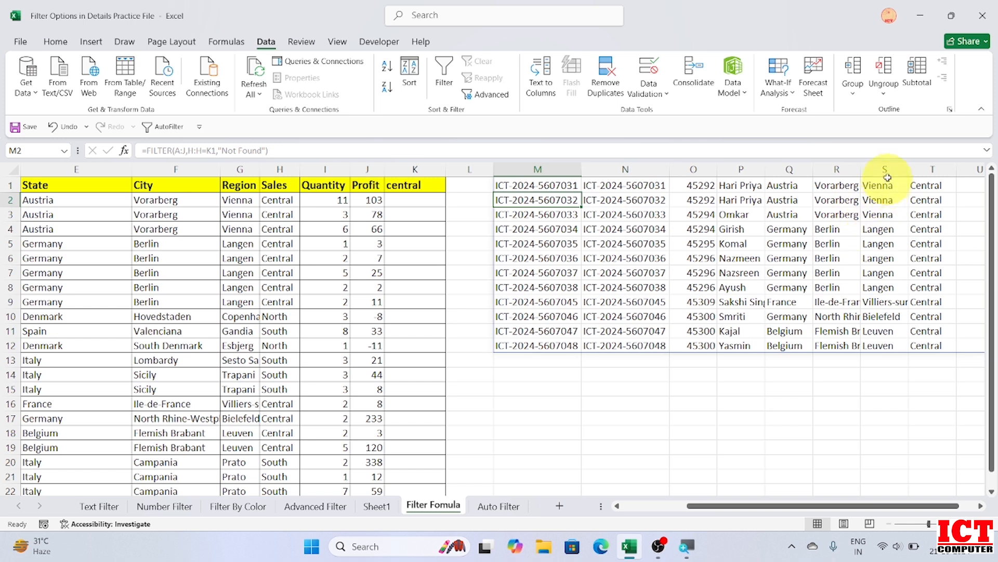
double_click(957, 169)
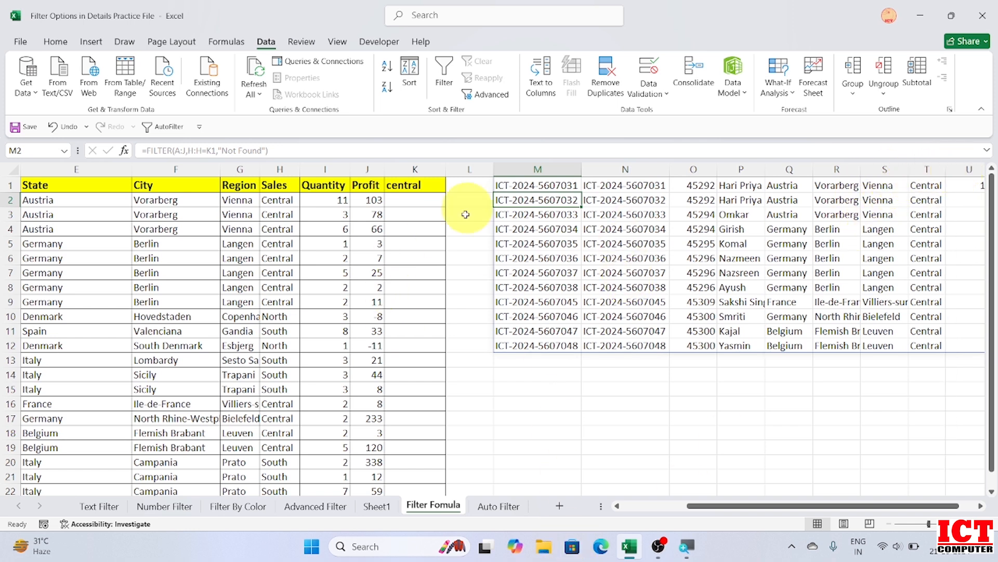
Undo the column width changes and the FILTER formula entered in M1
key(ctrl+z)
key(ctrl+z)
key(ctrl+z)
key(ctrl+z)
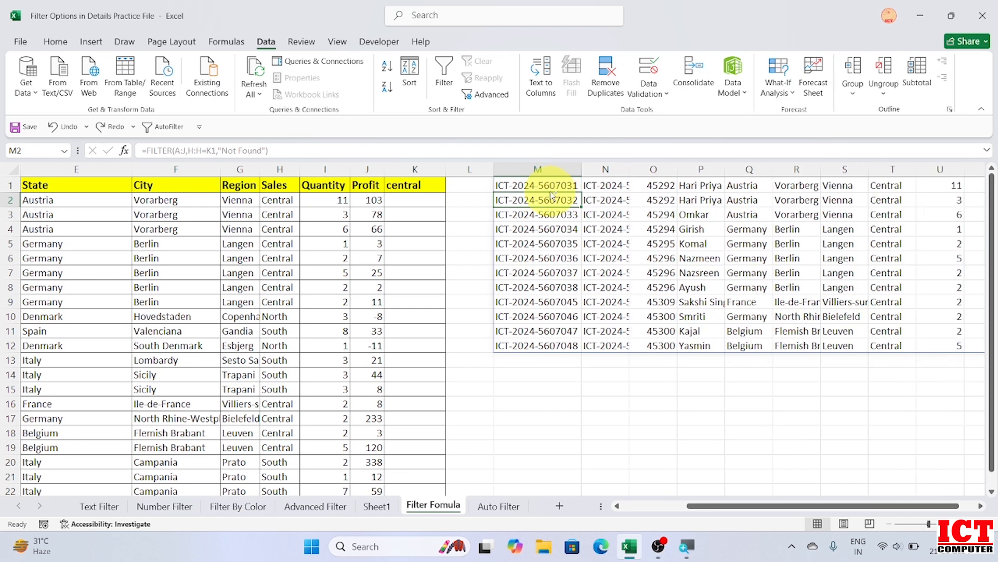
click(539, 213)
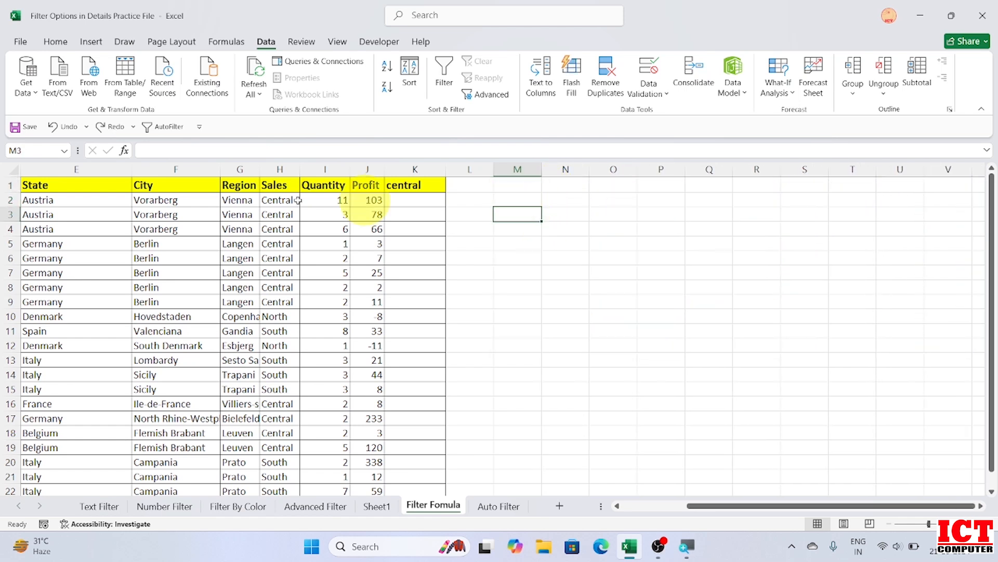
Copy the header row A1:J1, Order ID through Profit, to the range starting at M1
drag(703, 515, 628, 508)
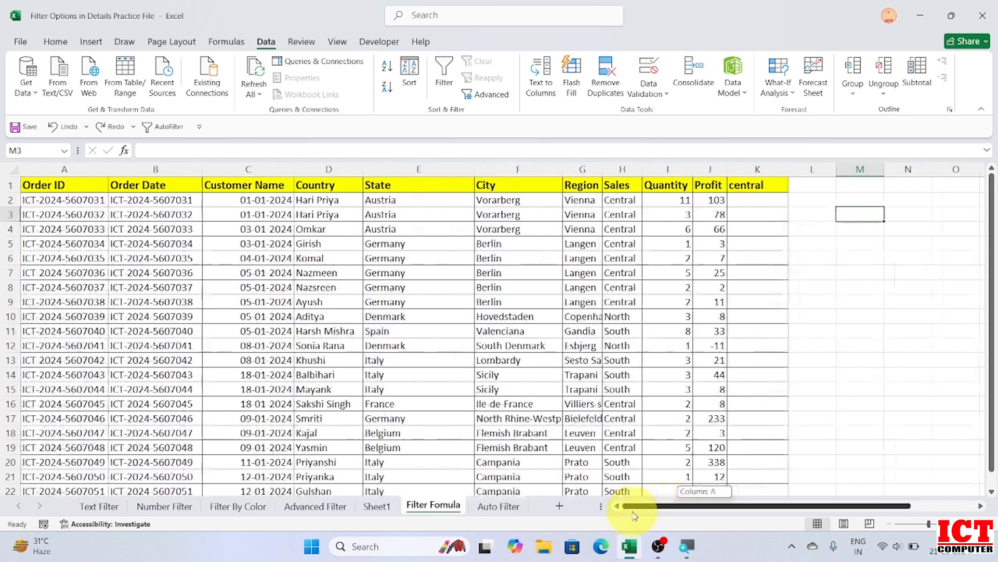
click(47, 182)
drag(46, 180, 726, 185)
key(ctrl+c)
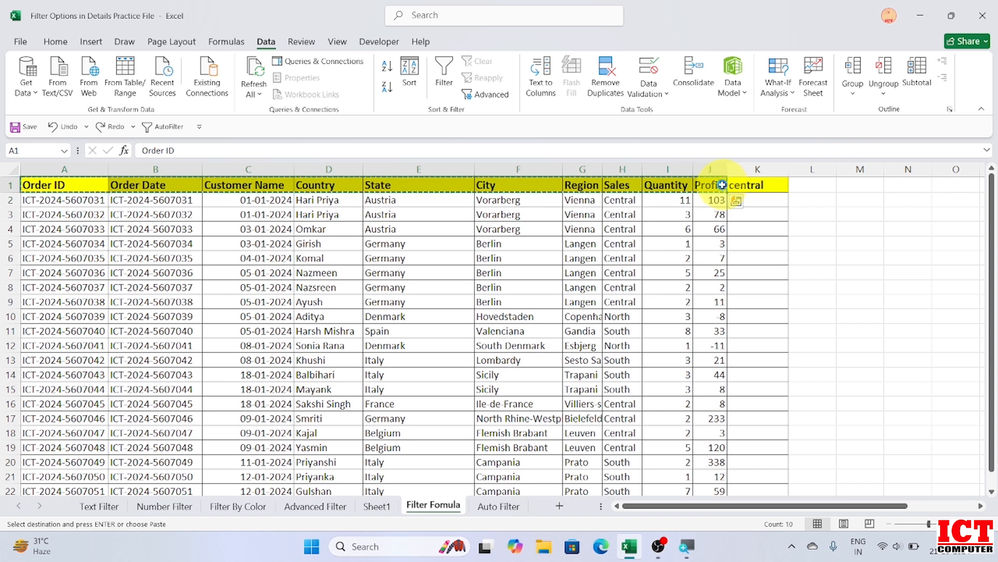
click(873, 190)
key(ctrl+v)
drag(911, 502, 953, 503)
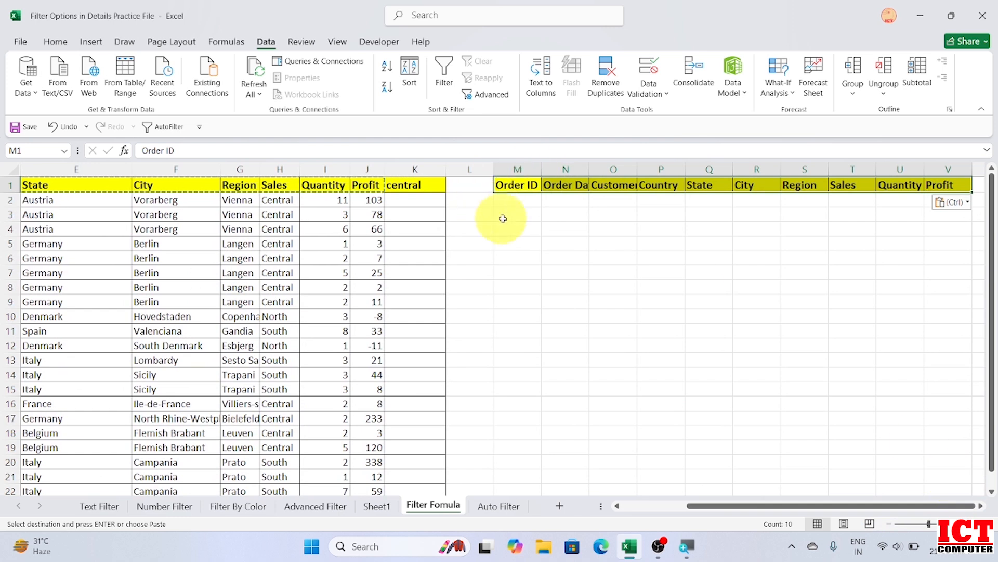
Begin a FILTER formula in cell M2, under the copied headers, with columns A:J as its array
click(516, 201)
text(=)
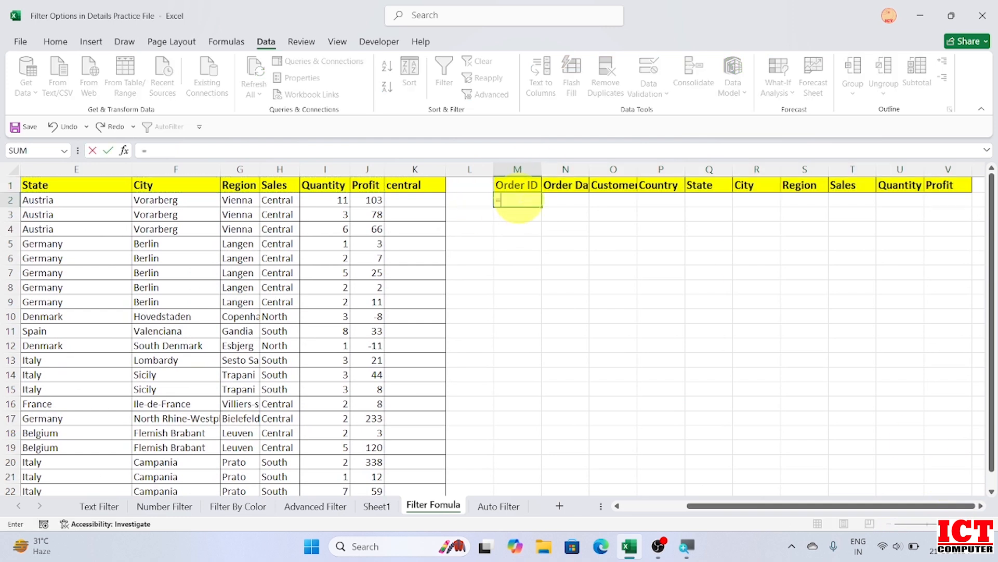
text(fil)
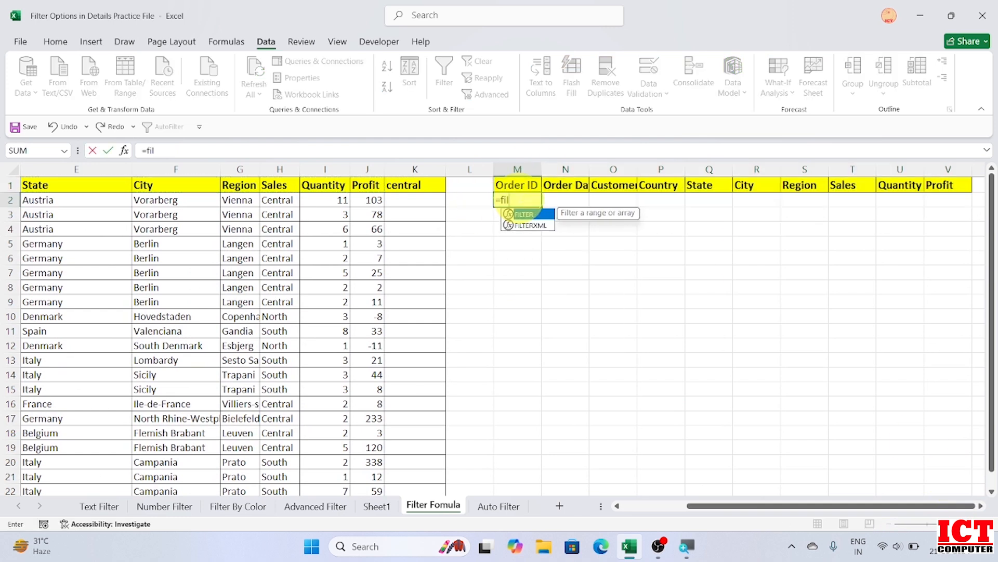
double_click(517, 214)
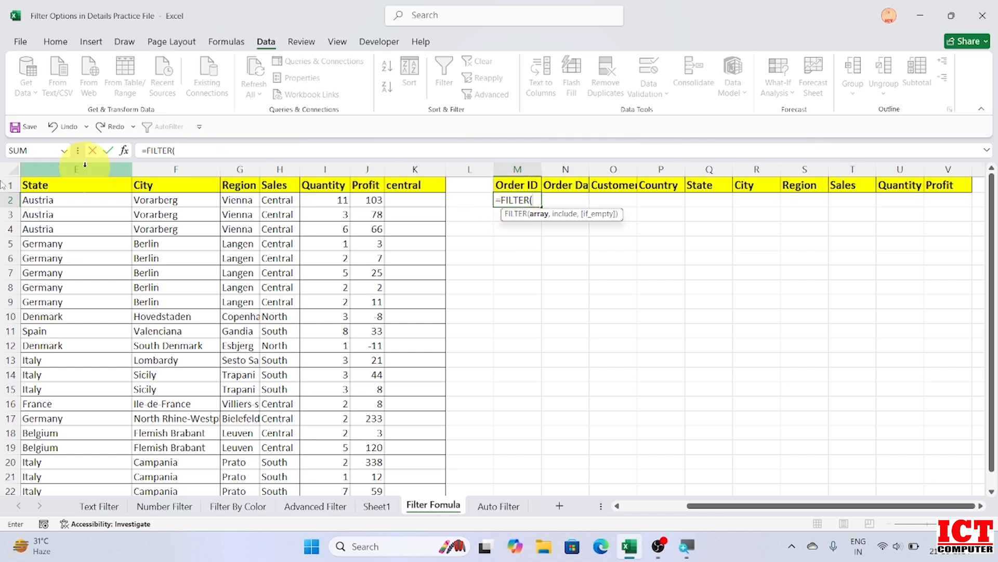
drag(706, 505, 643, 503)
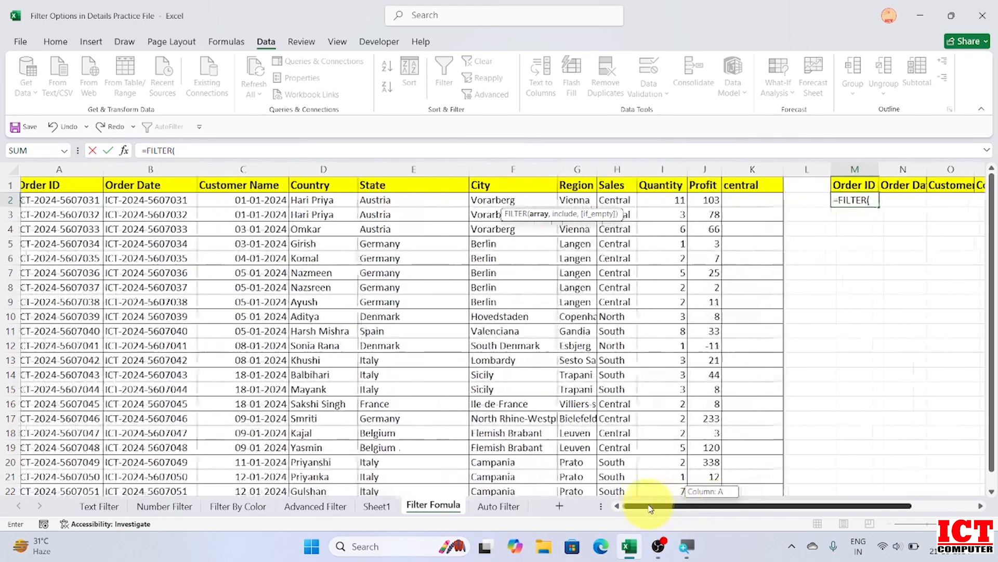
drag(70, 177, 700, 157)
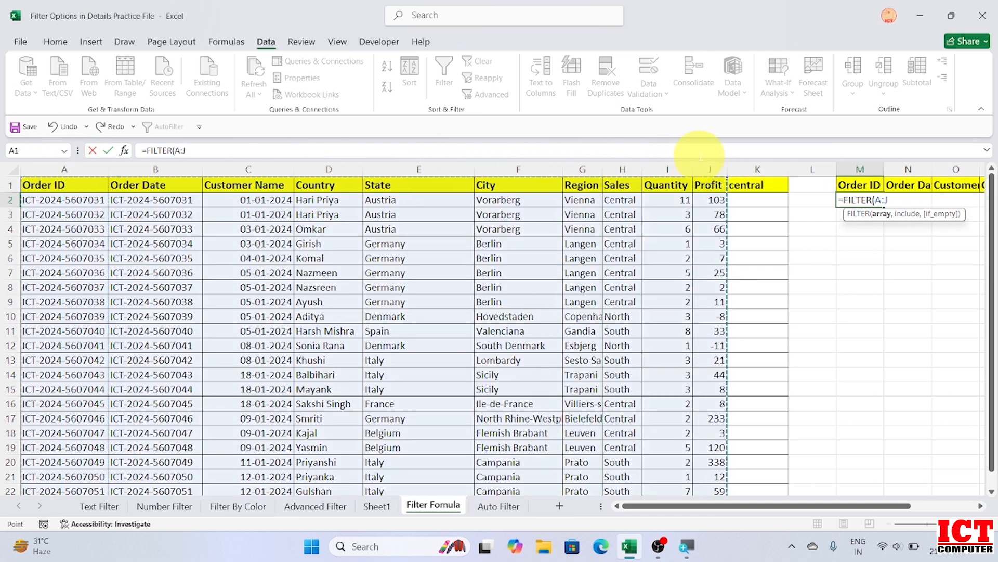
Complete the M2 formula with the condition H:H=K1 and "Not Found" as the value if empty
text(,)
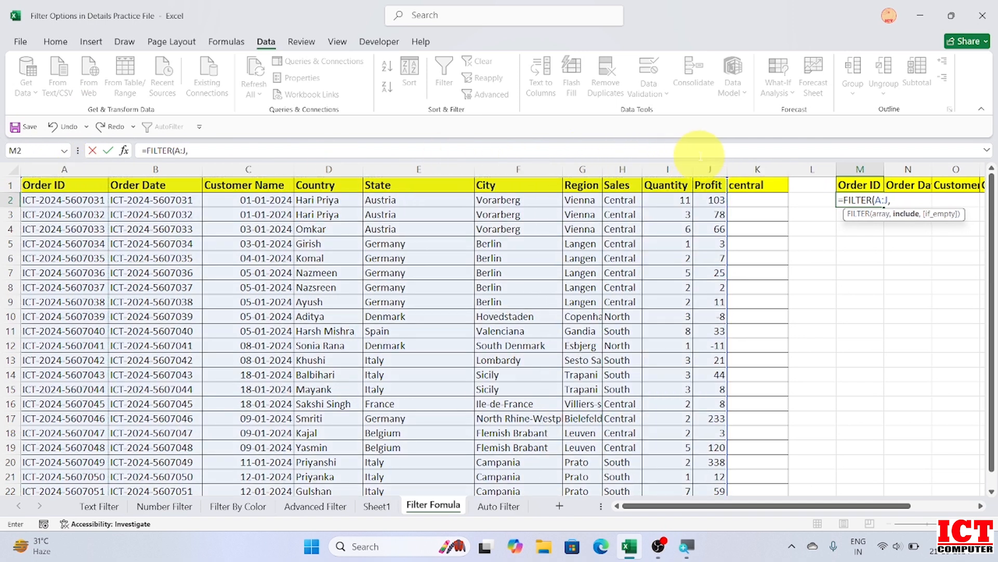
click(622, 168)
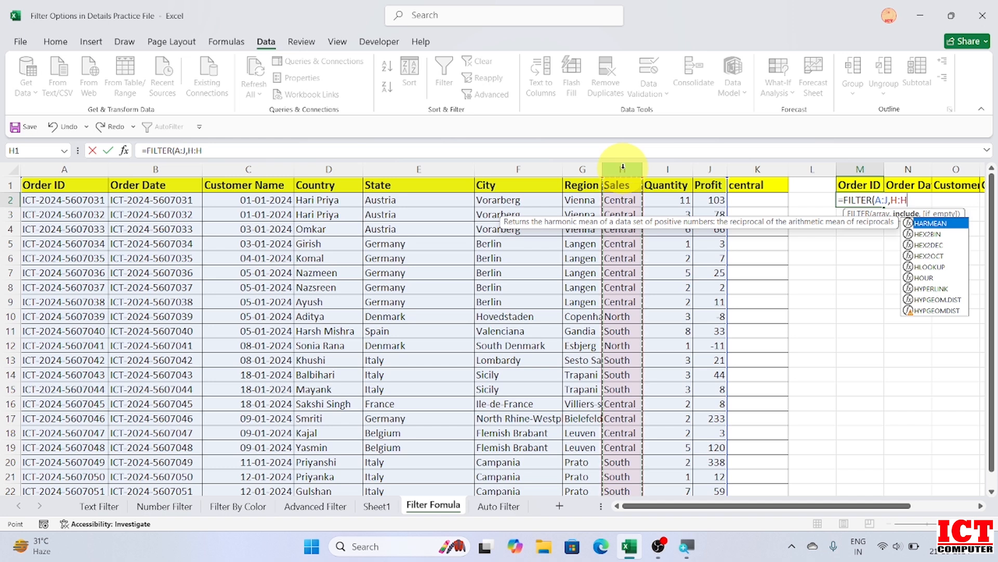
text(=)
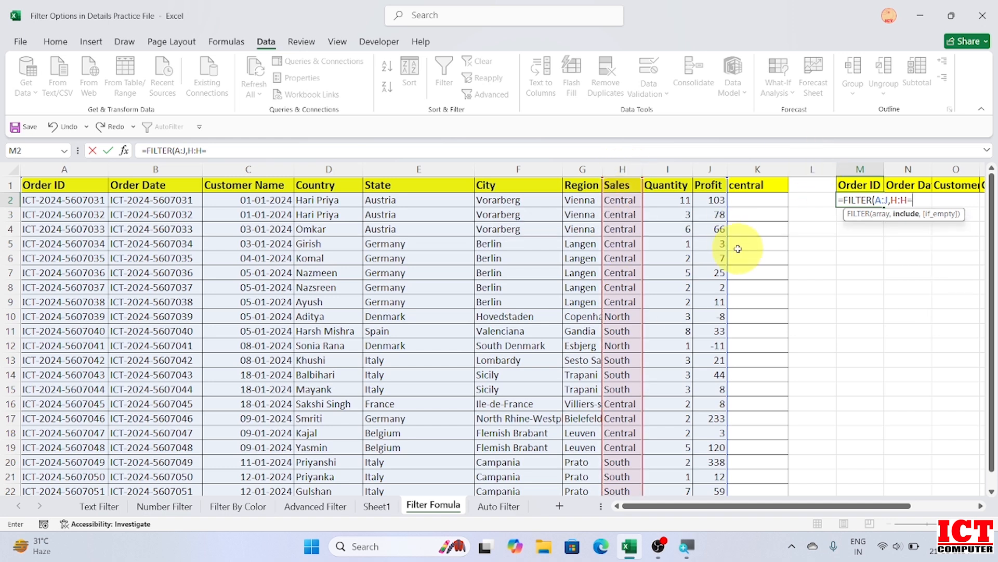
click(745, 184)
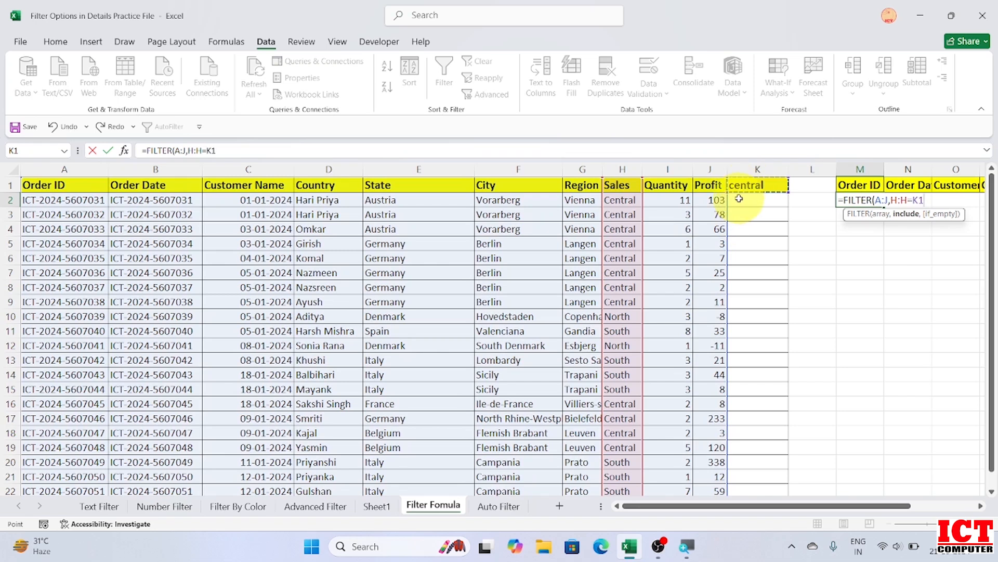
text(,"Not Found)
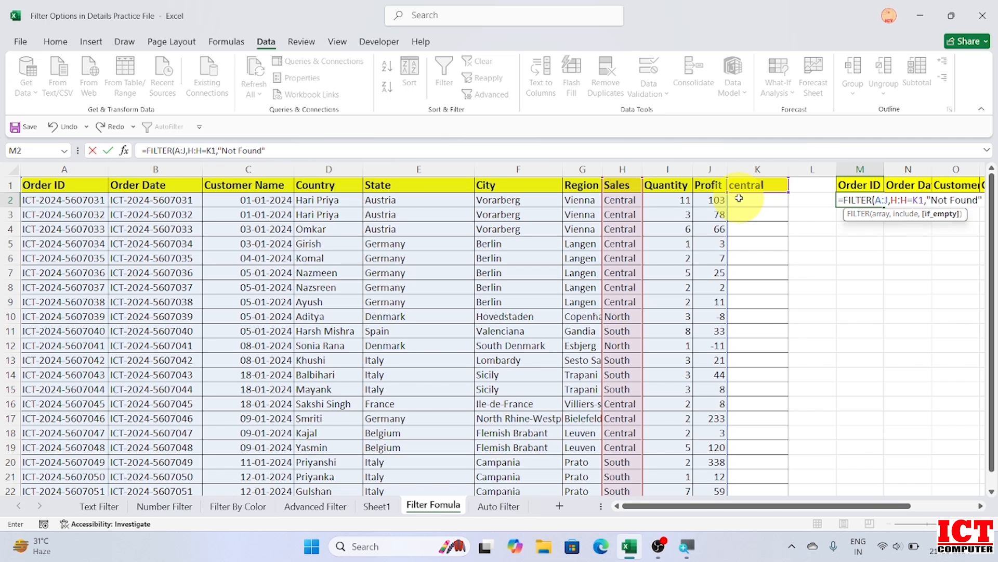
text())
key(Return)
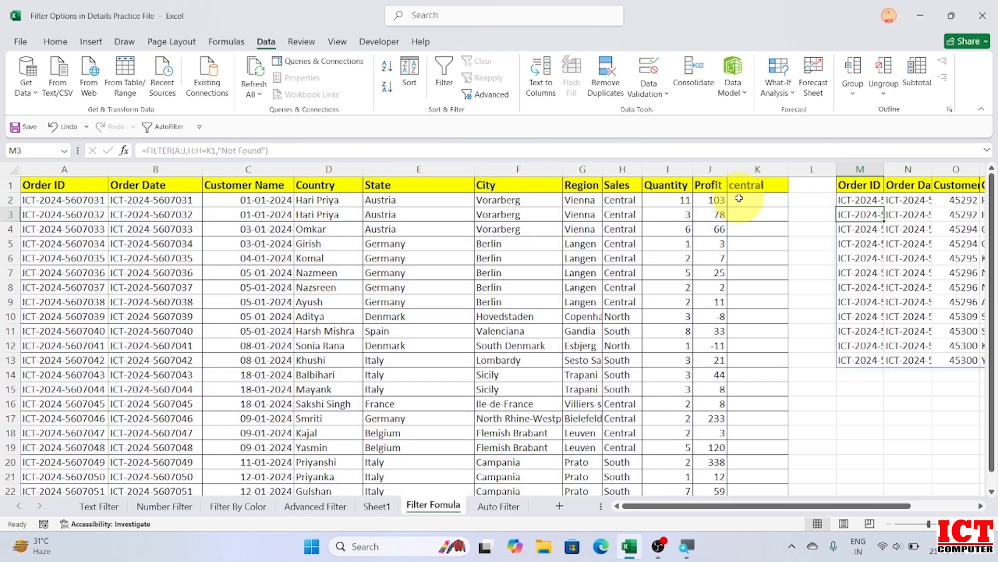
Auto-fit the Order ID, Order Date, Customer Name and Region columns of the FILTER results
drag(888, 506, 951, 506)
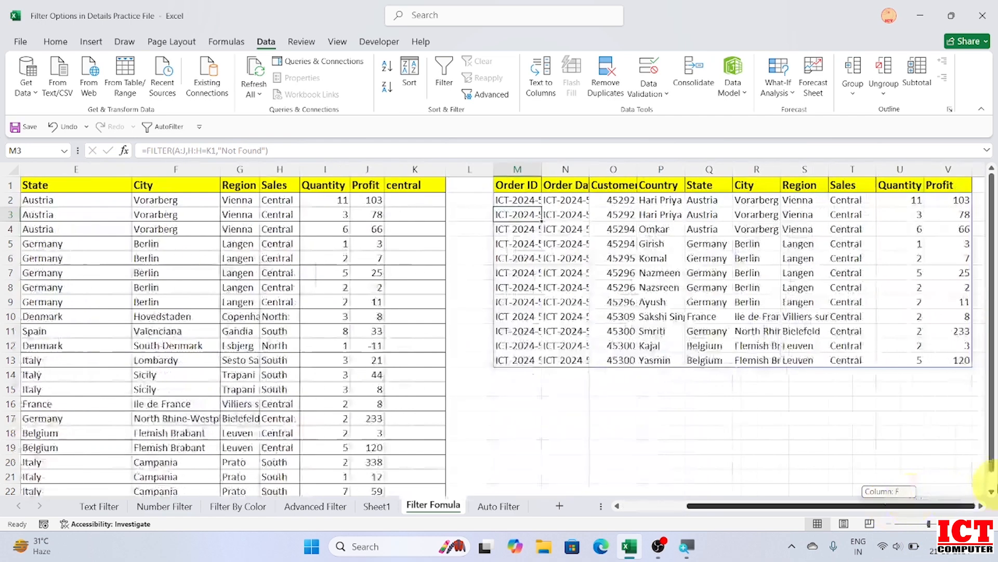
double_click(541, 169)
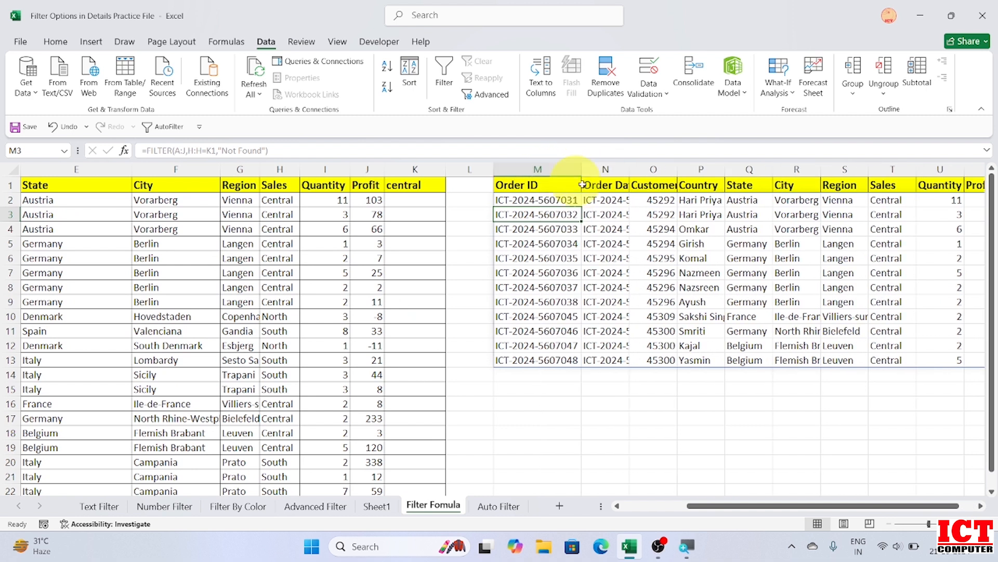
double_click(631, 171)
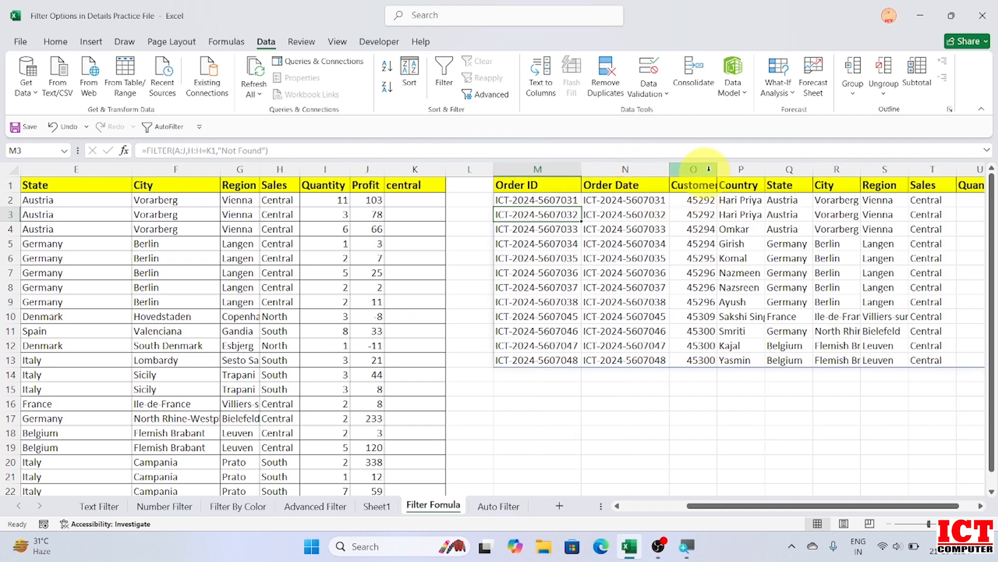
double_click(717, 165)
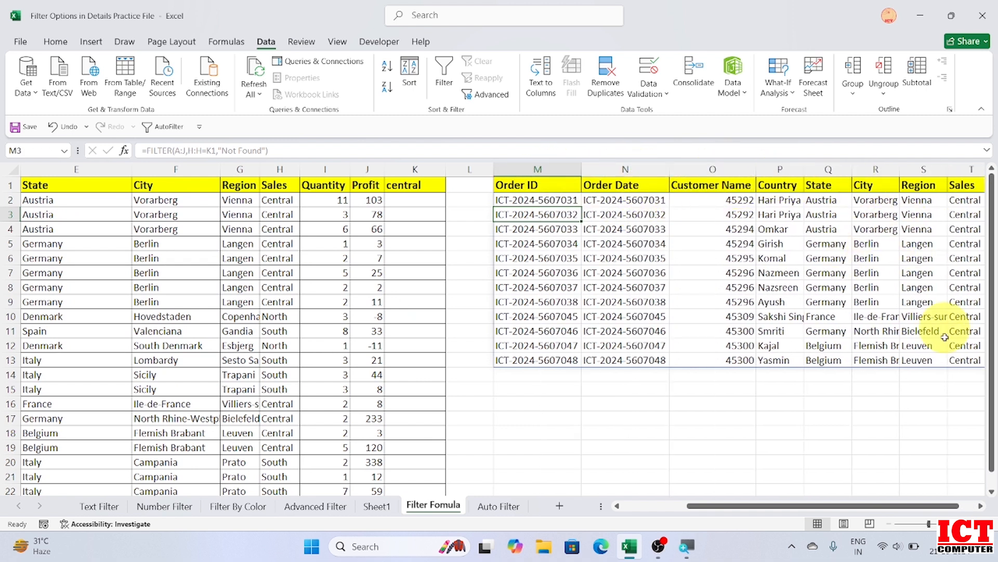
drag(858, 508, 928, 503)
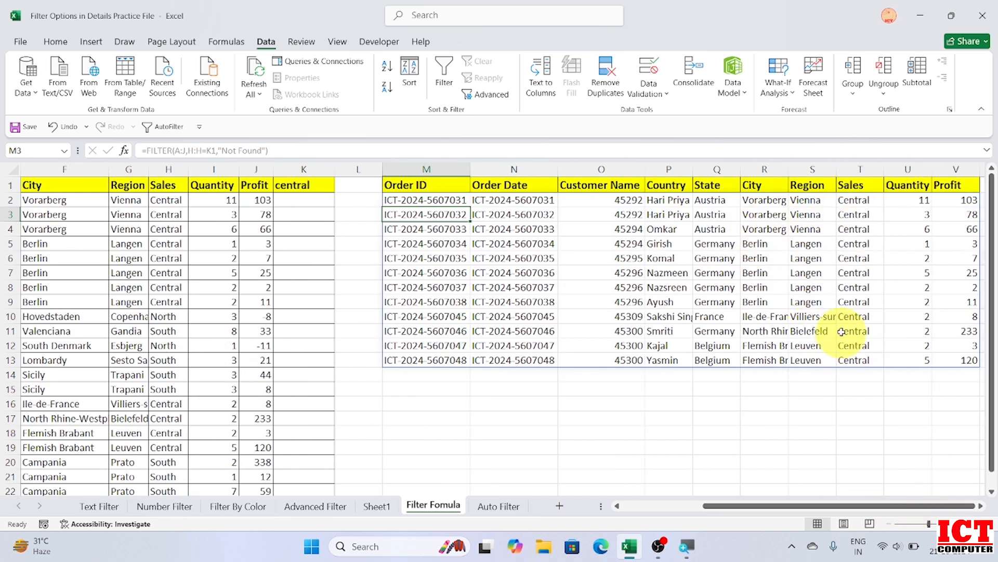
double_click(836, 171)
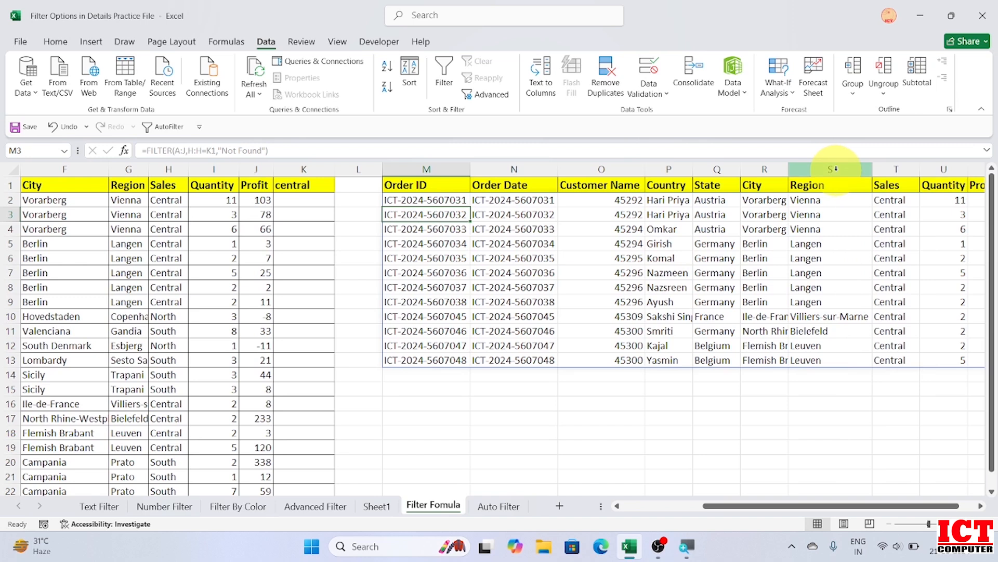
scroll(787, 180, right, 5)
click(784, 183)
click(545, 337)
drag(802, 505, 630, 513)
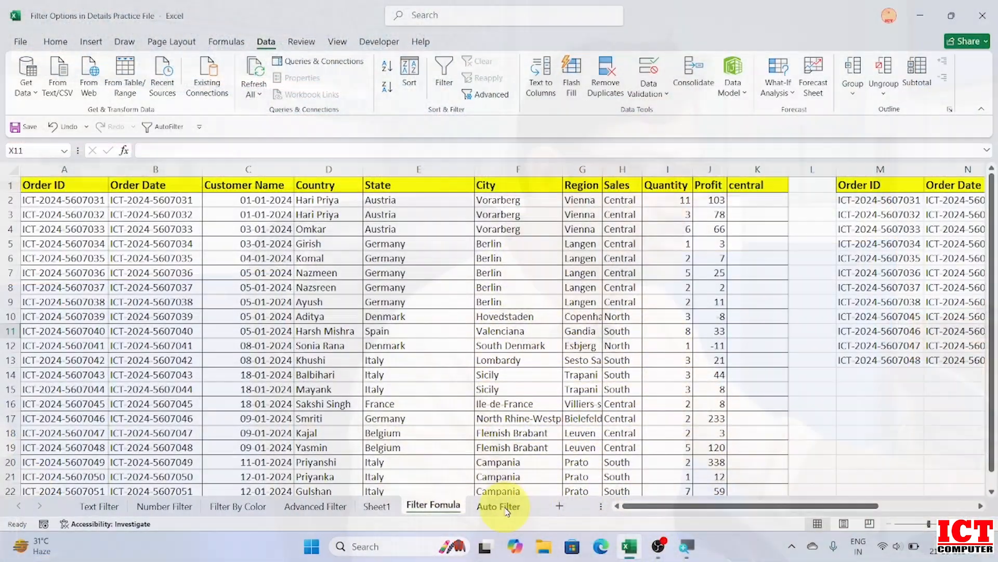
On the Auto Filter sheet, apply AutoFilter to show only orders whose Country is Germany
click(500, 506)
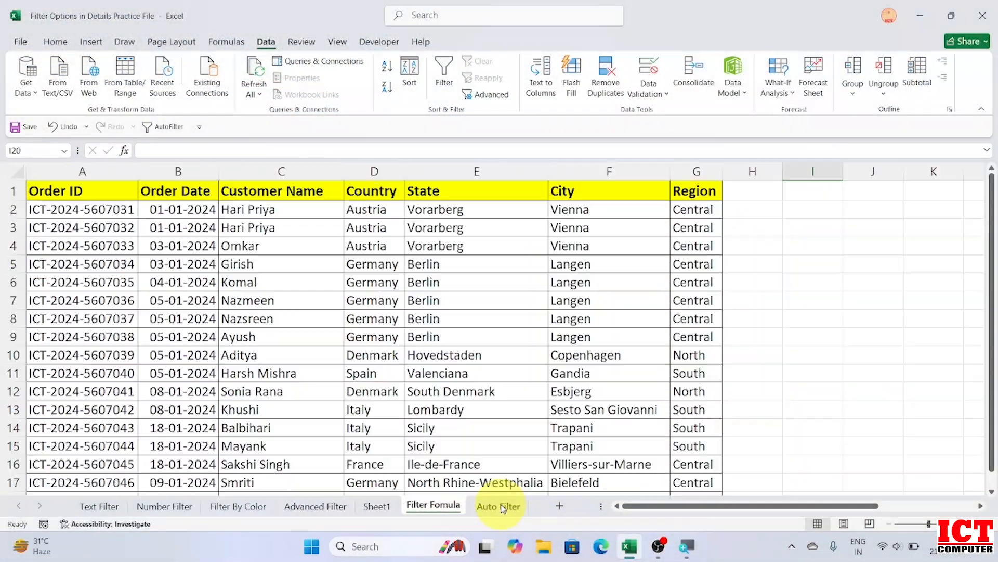
click(211, 319)
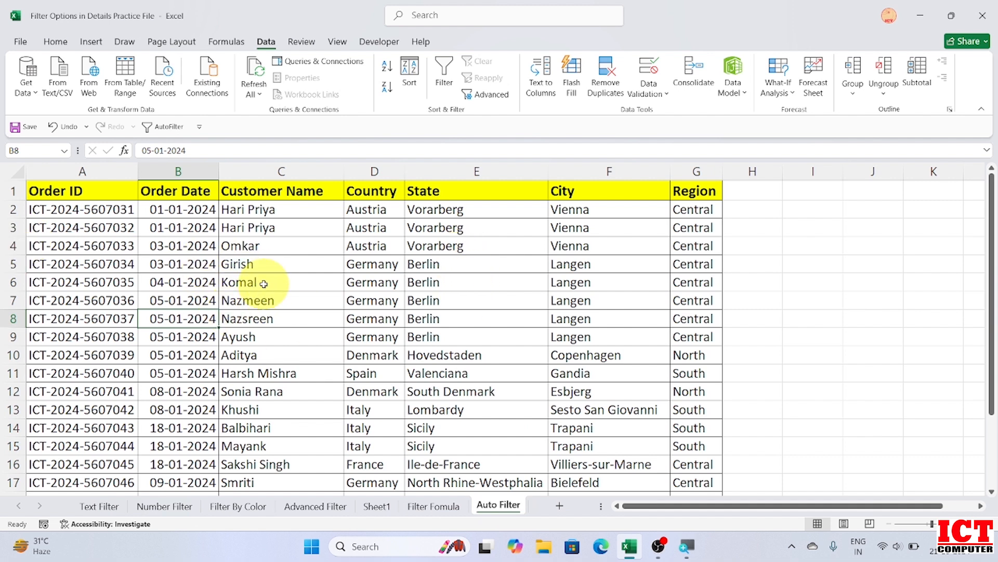
click(367, 266)
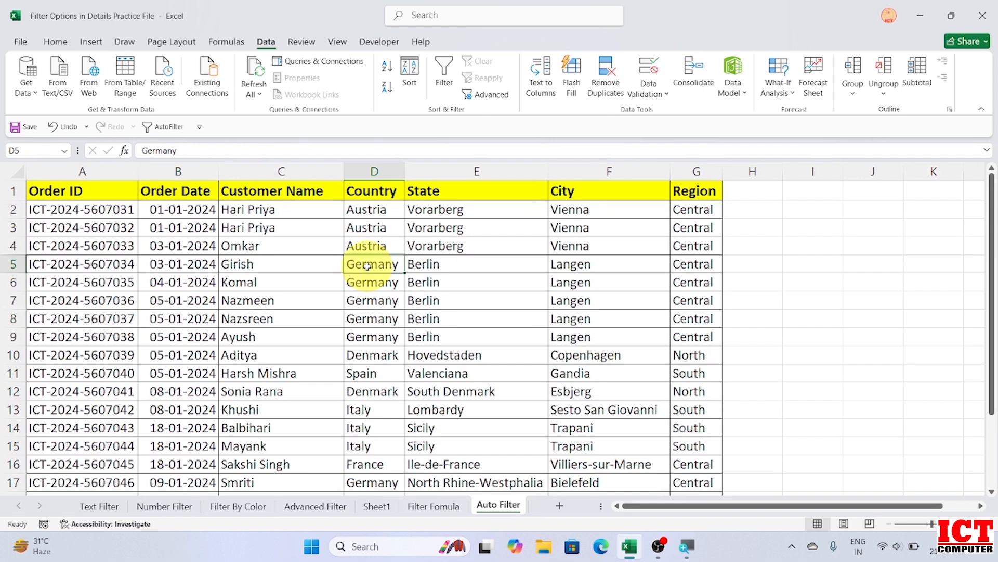
key(alt+4)
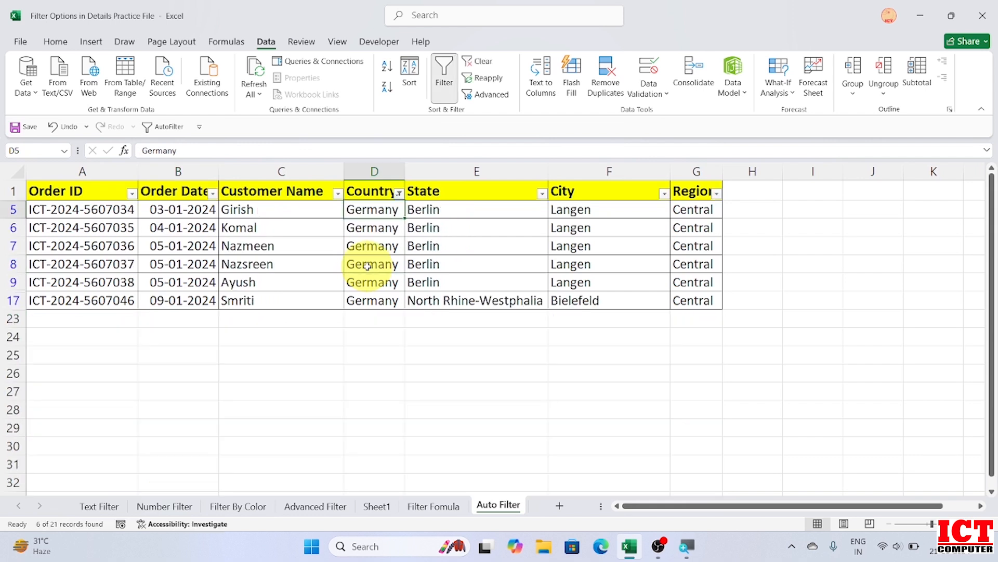
Clear the filter from the Country column
right_click(368, 266)
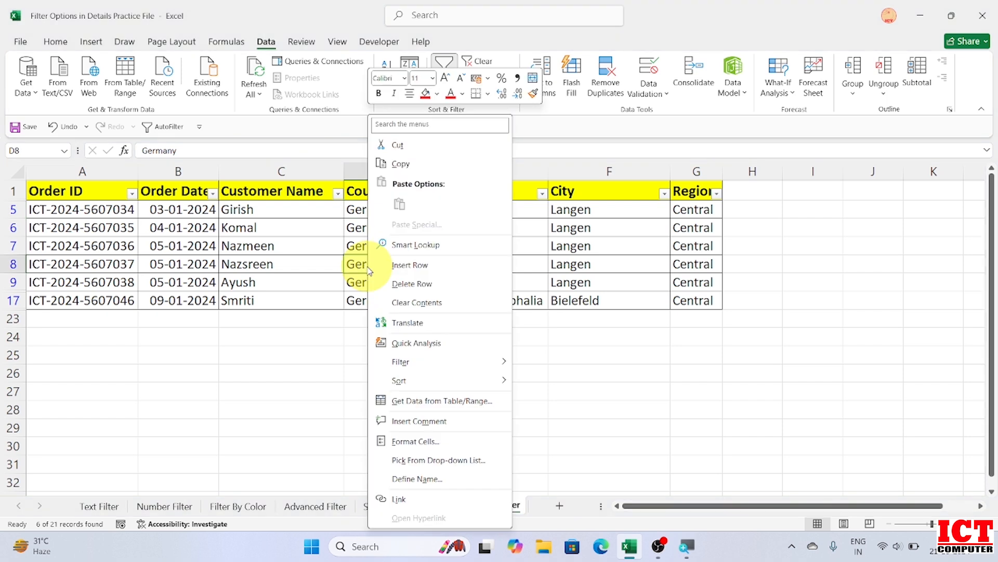
key(Escape)
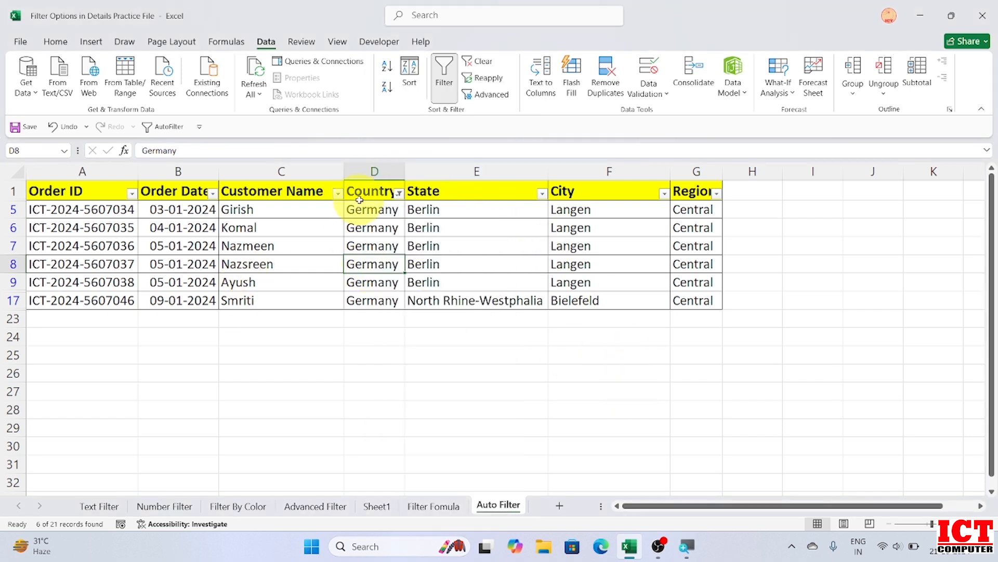
click(399, 194)
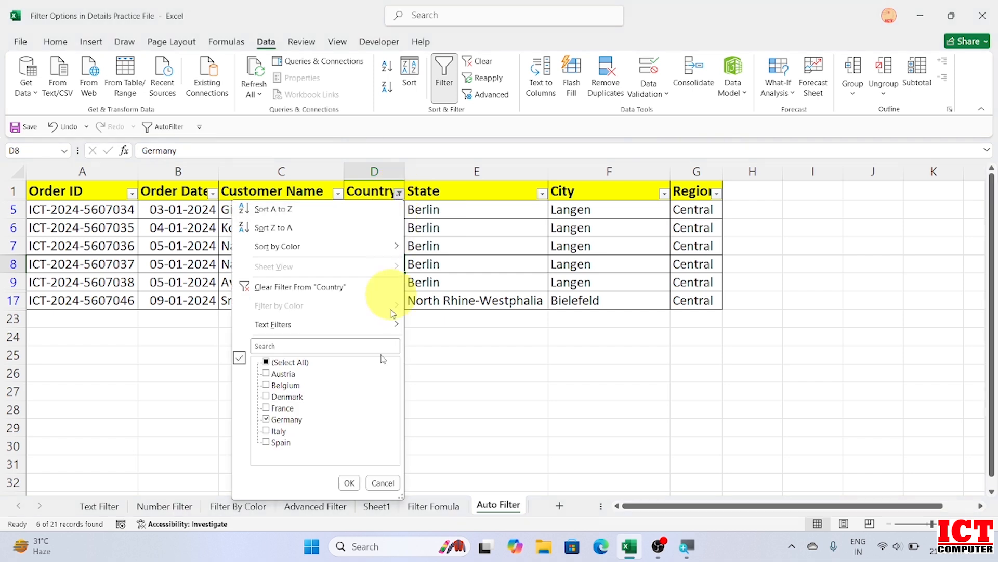
click(317, 285)
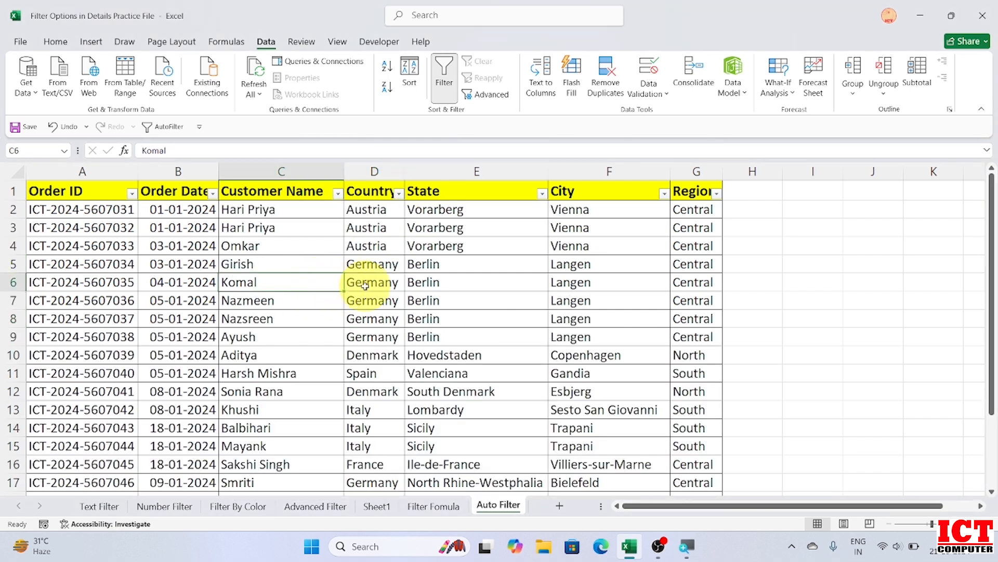
Use AutoFilter on an Austria cell to show only the Austria orders, and clear the Country filter again
click(370, 246)
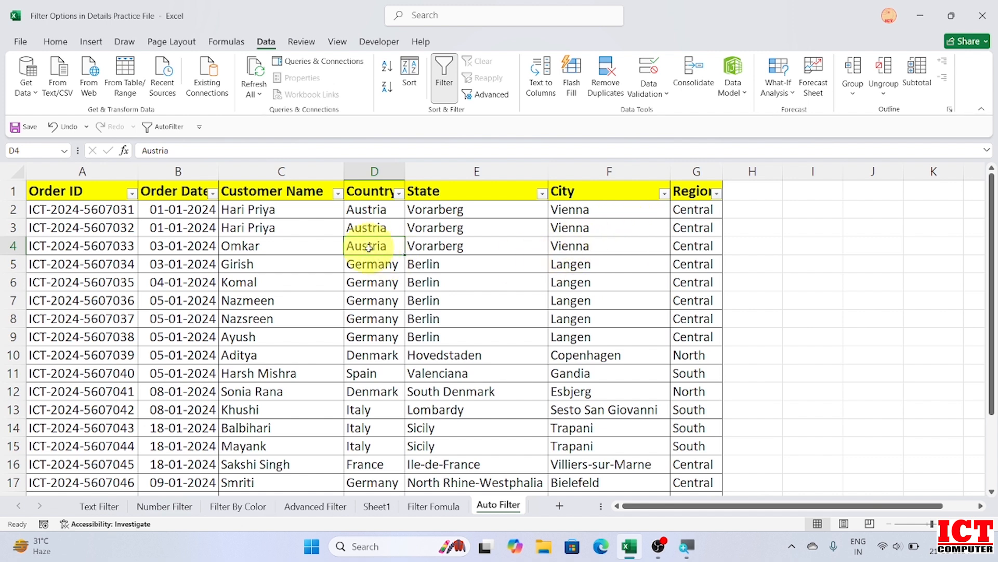
click(370, 227)
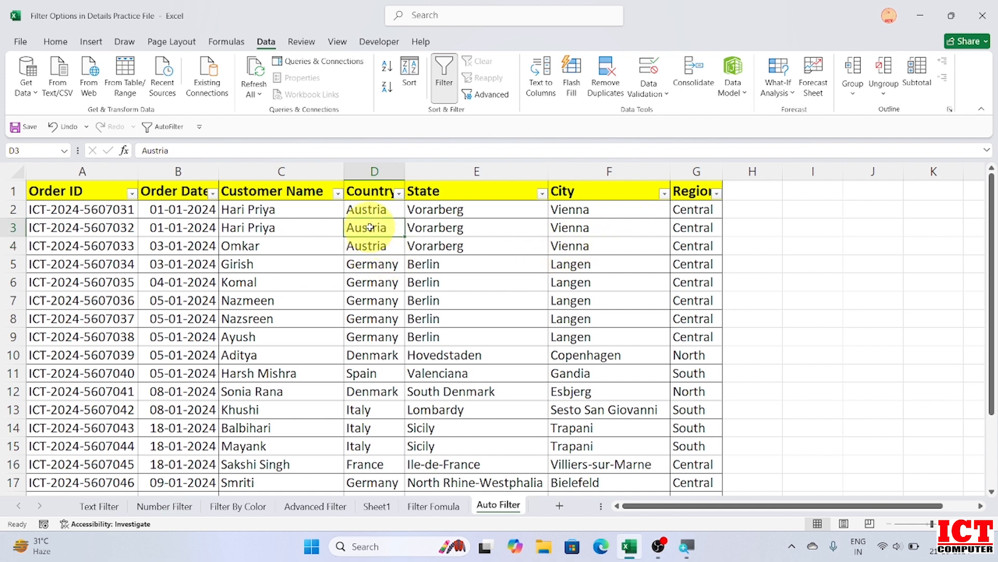
key(alt+4)
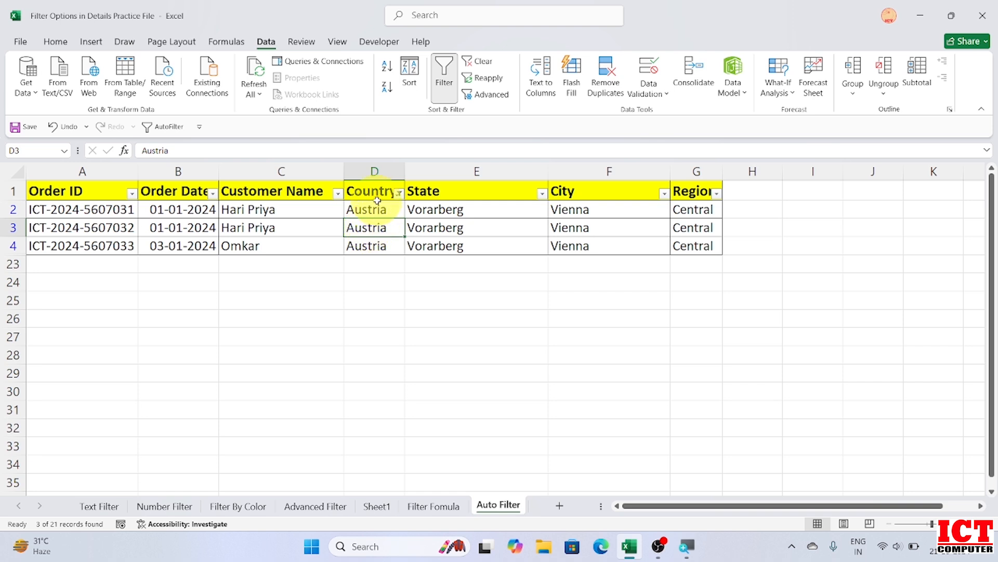
click(399, 193)
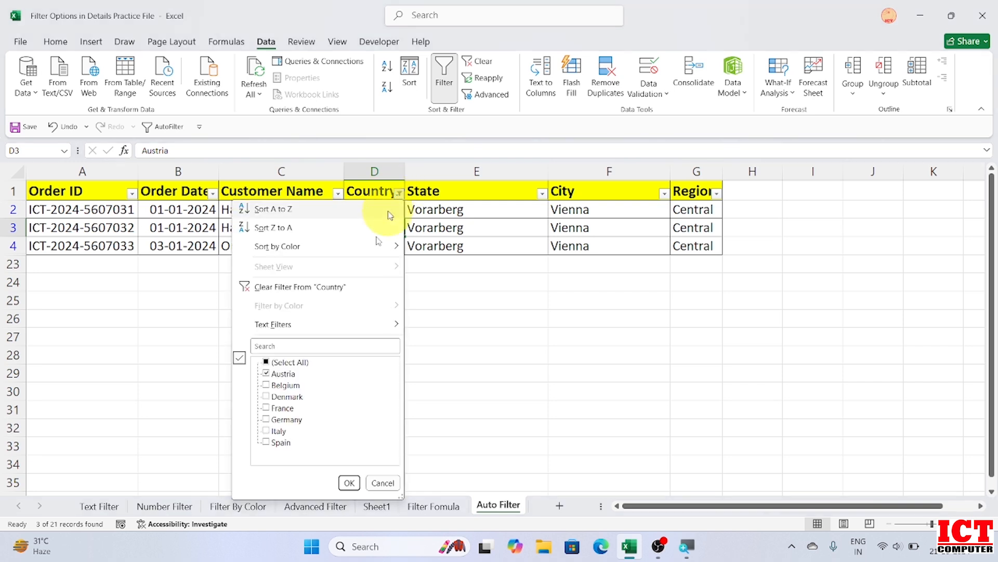
click(300, 287)
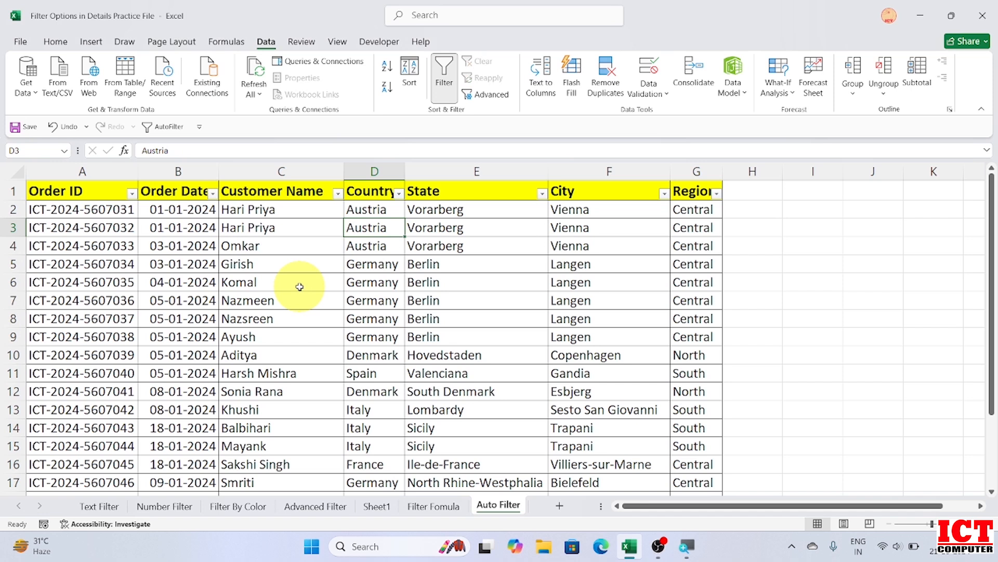
Use AutoFilter on an Italy cell to show only the Italy orders, and clear the Country filter again
click(367, 428)
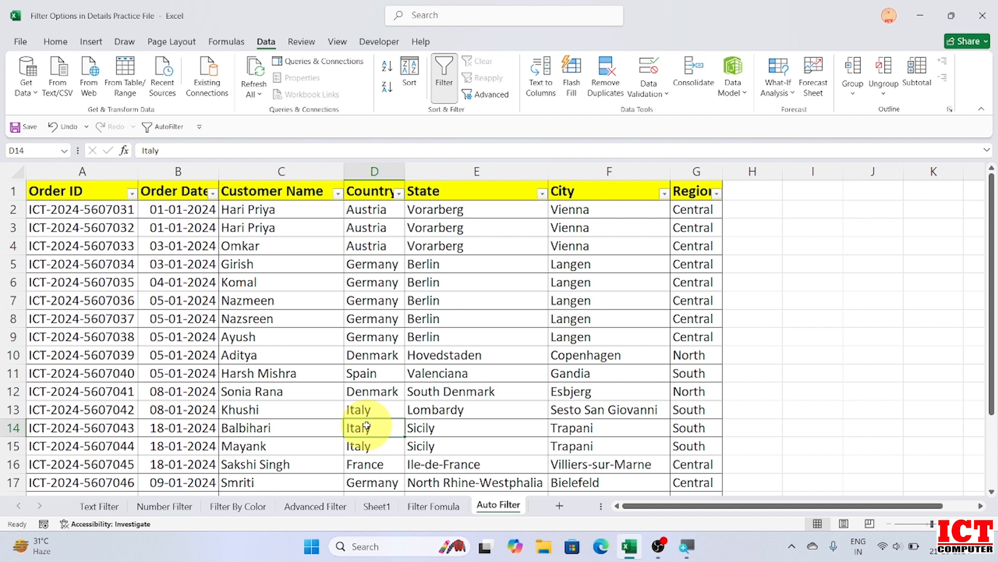
key(alt+4)
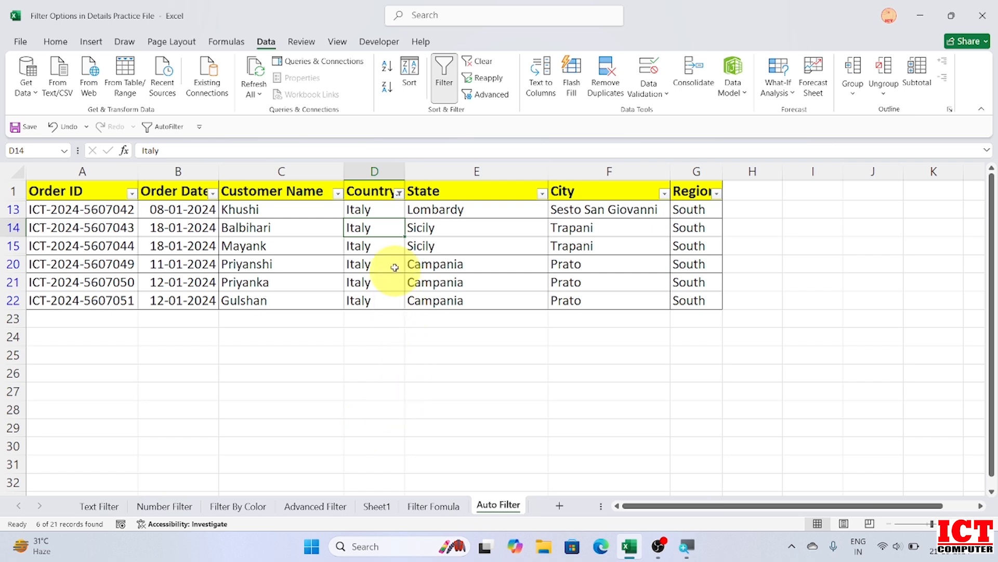
click(399, 194)
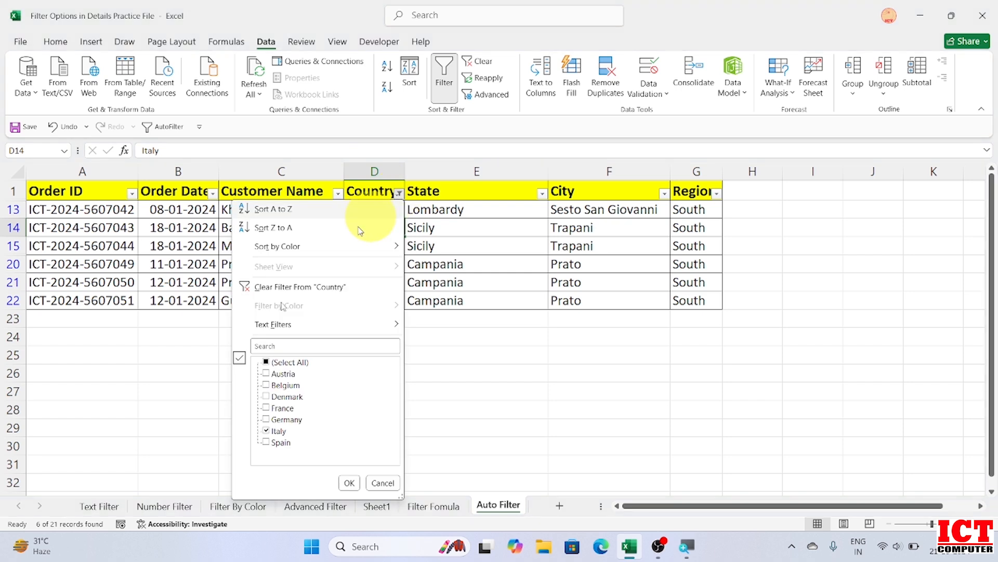
click(284, 292)
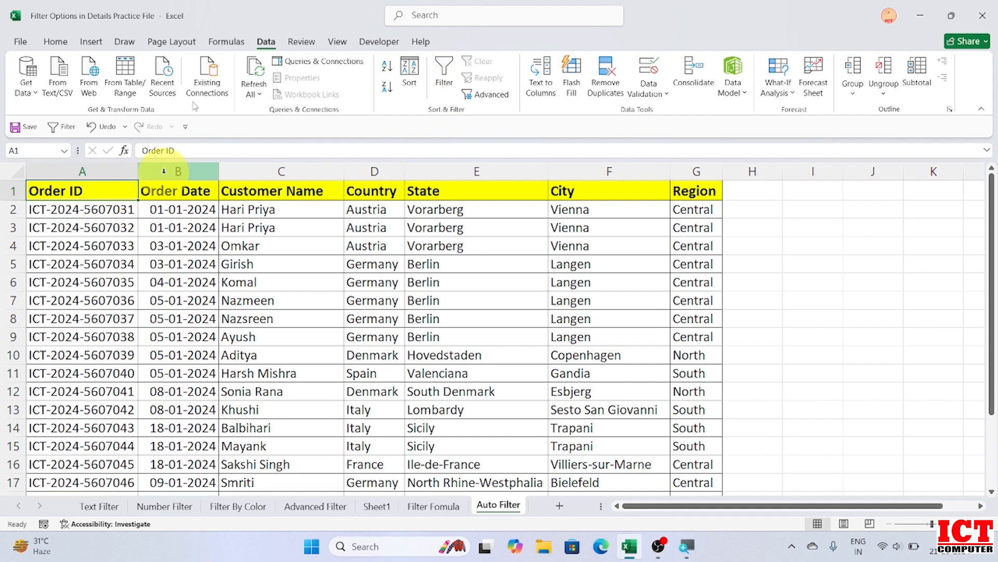
Open the Quick Access Toolbar customization options and list All Commands
click(20, 43)
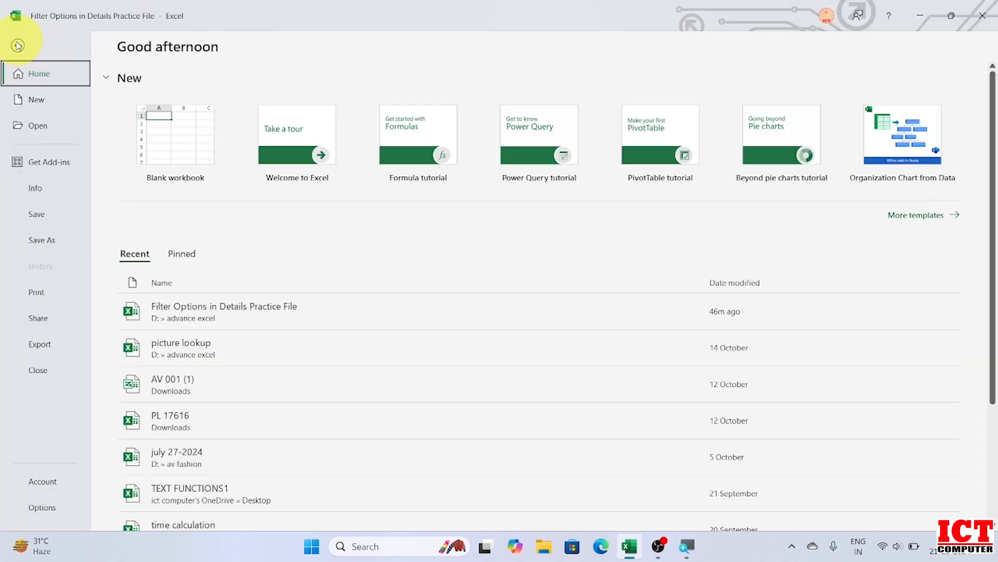
click(42, 506)
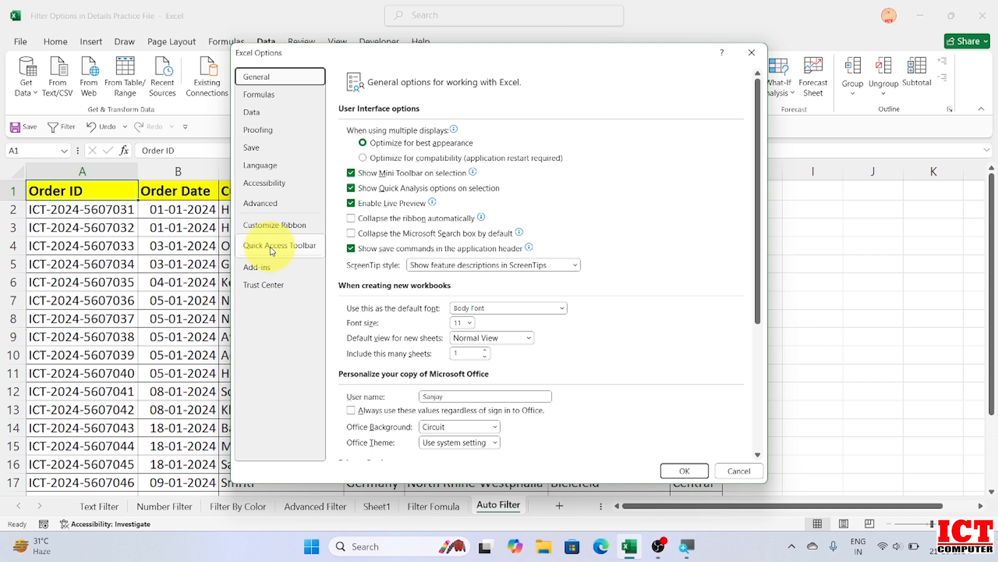
click(272, 251)
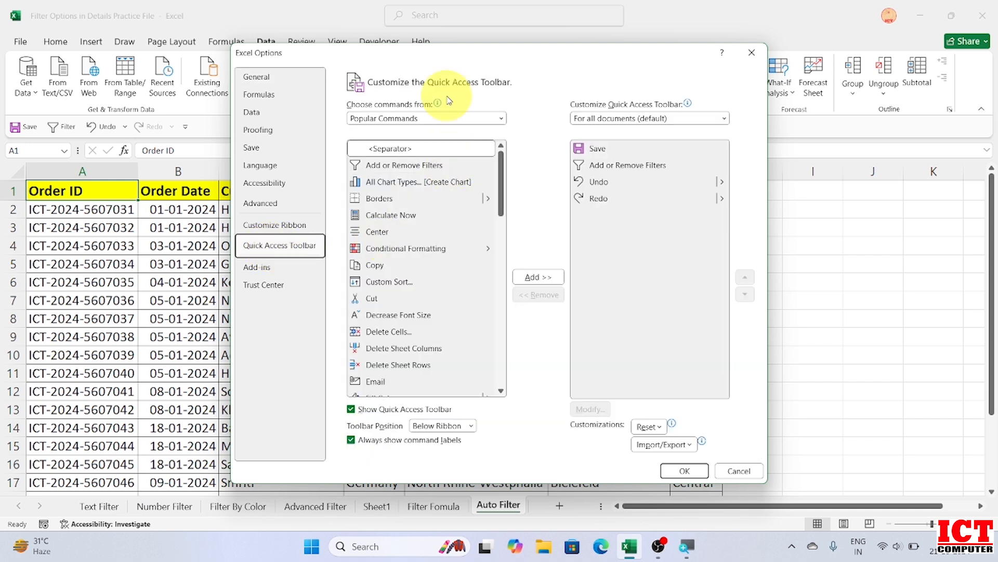
click(500, 118)
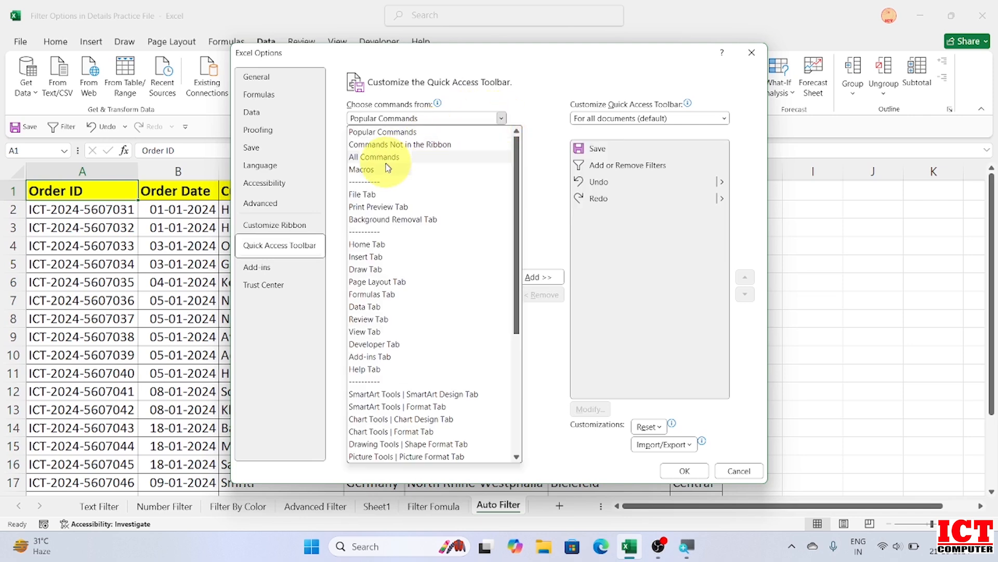
click(382, 132)
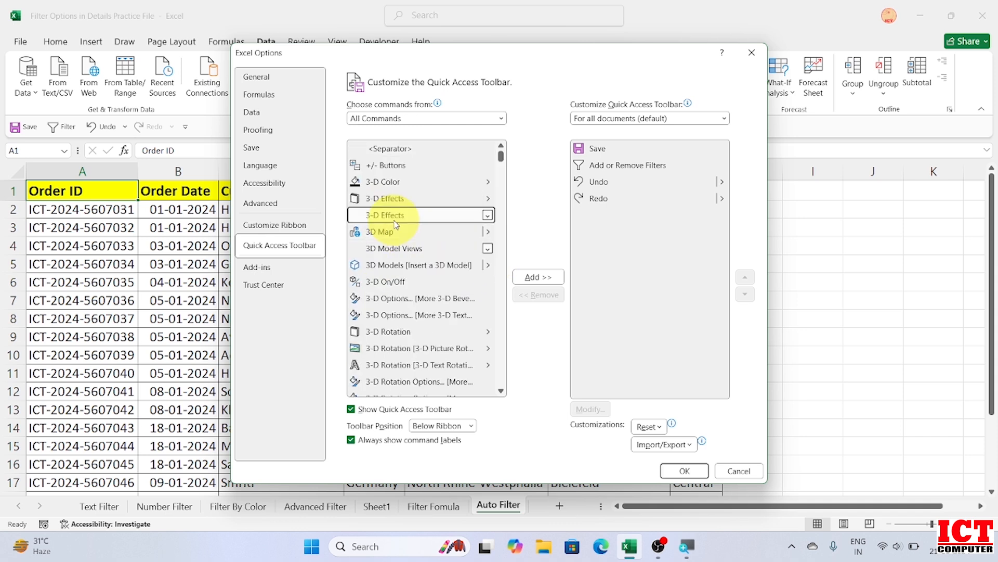
Find the AutoFilter command among all commands and add it to the Quick Access Toolbar
key(a)
key(u)
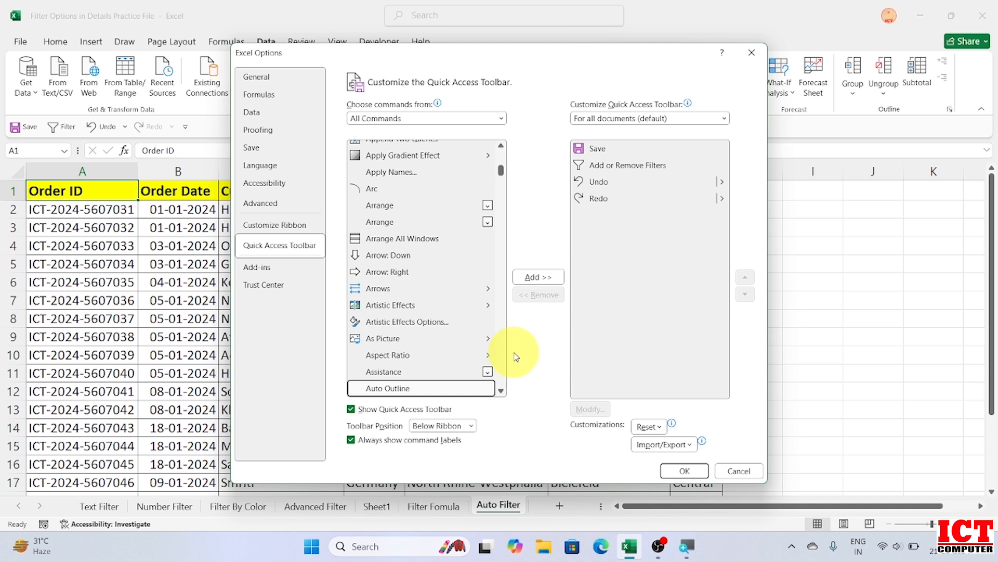
click(501, 390)
click(501, 391)
click(501, 390)
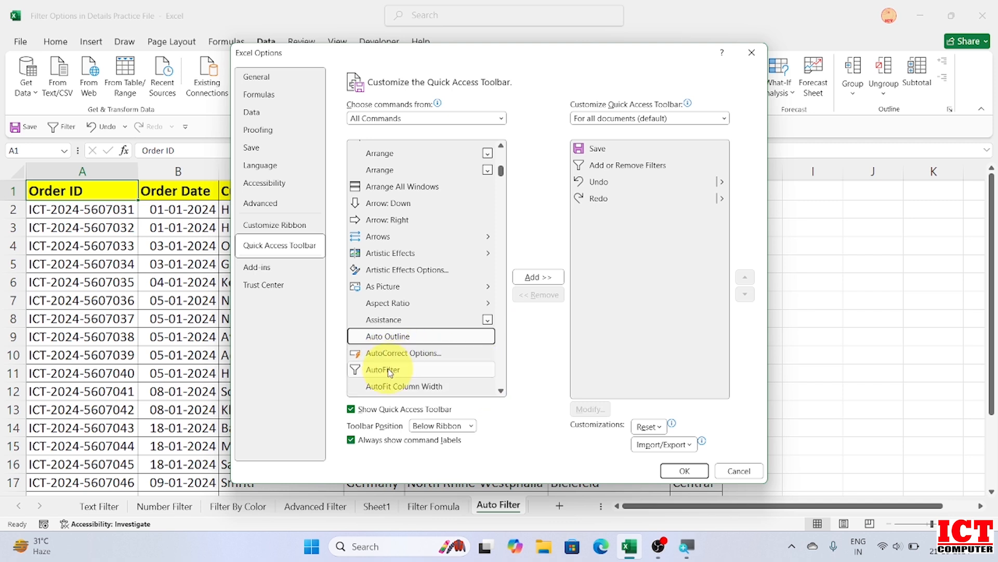
click(391, 371)
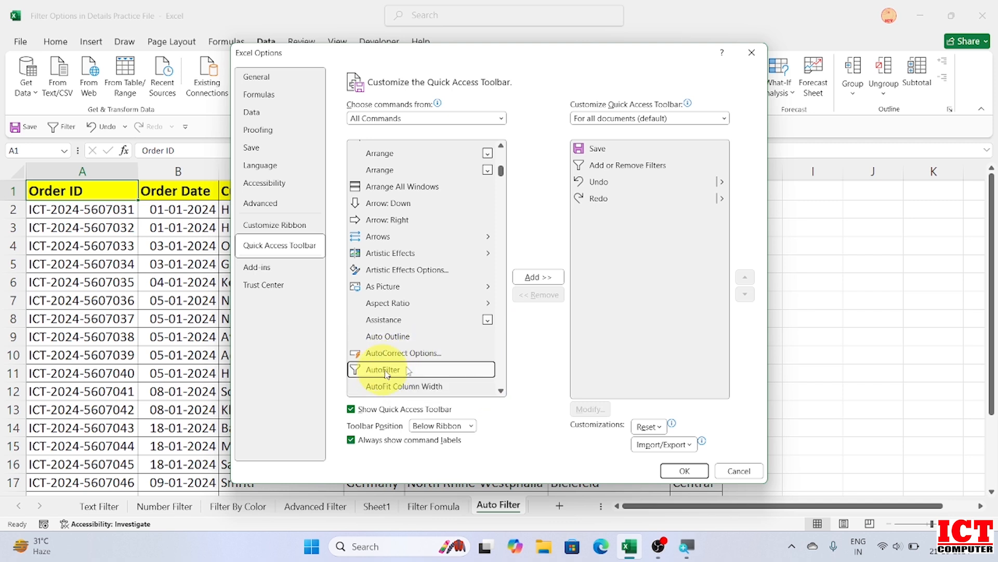
click(541, 277)
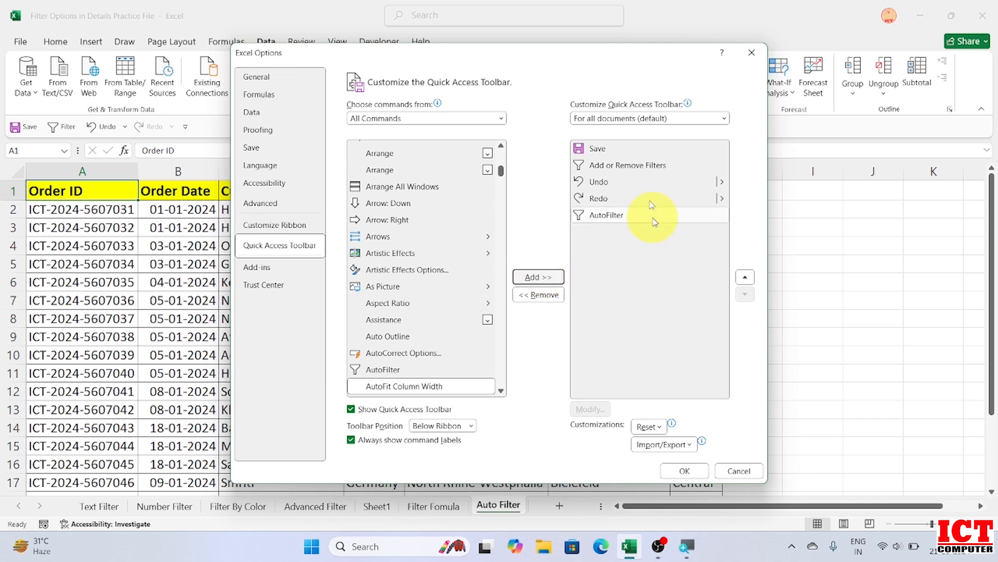
Remove Add or Remove Filters from the Quick Access Toolbar and place AutoFilter directly after Save
click(630, 165)
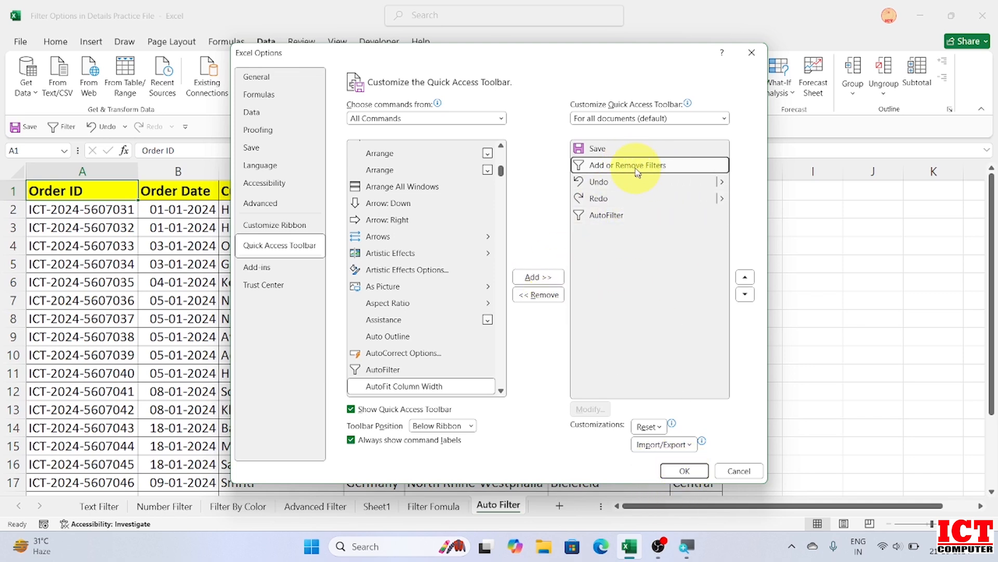
click(538, 296)
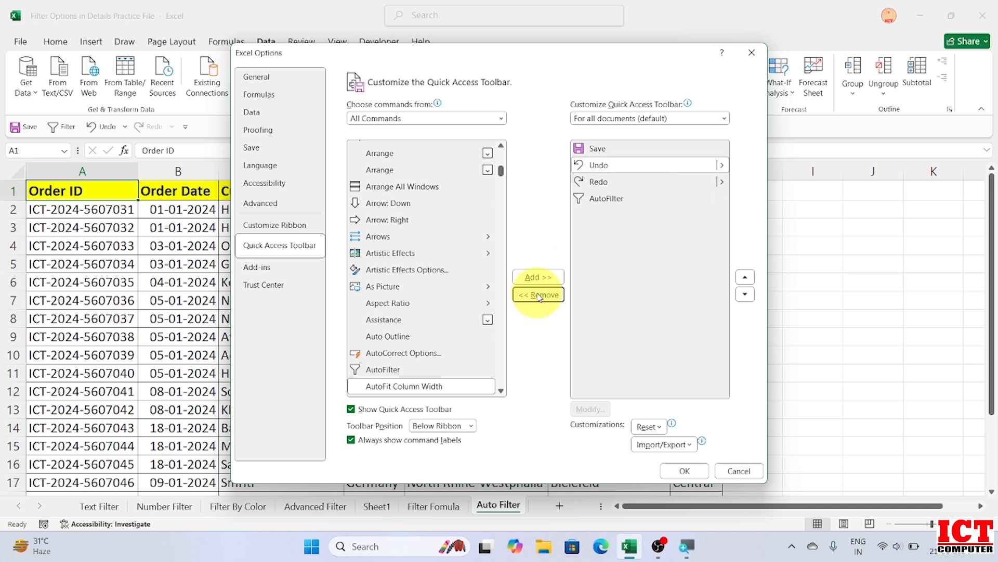
click(620, 201)
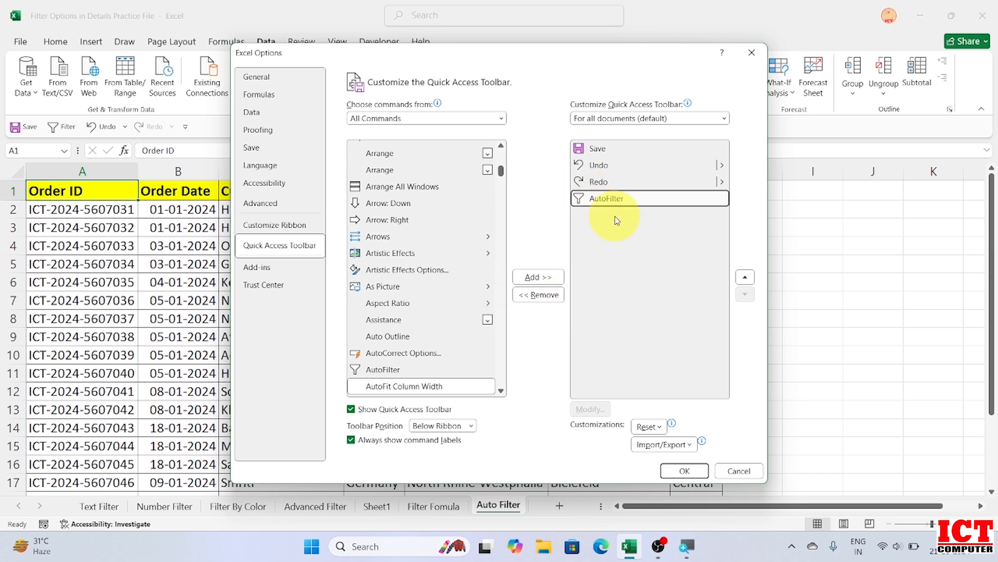
click(745, 279)
click(745, 278)
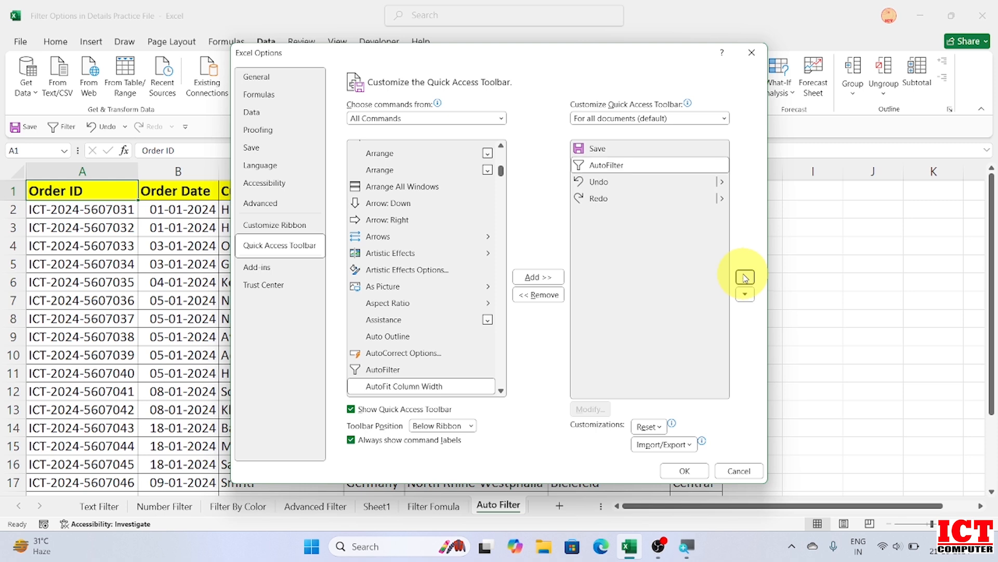
click(684, 470)
Turn on filtering for the order table and use AutoFilter to show only orders whose Country is Austria
click(445, 73)
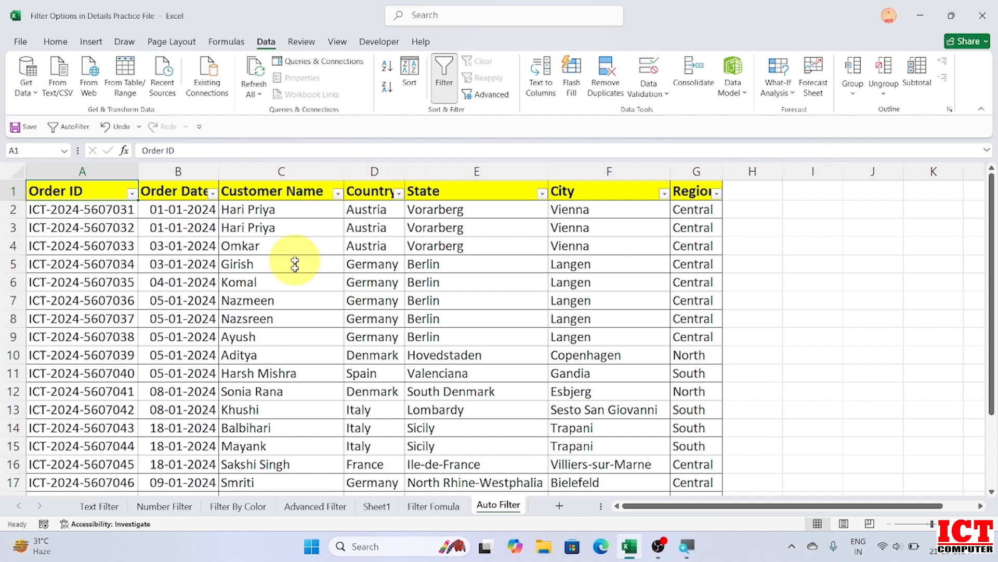
click(366, 246)
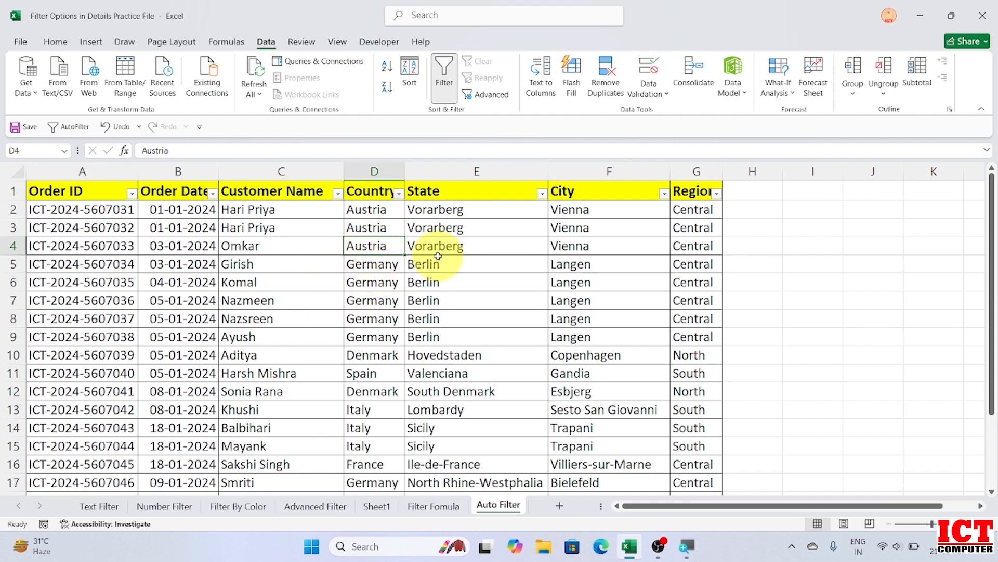
key(alt+2)
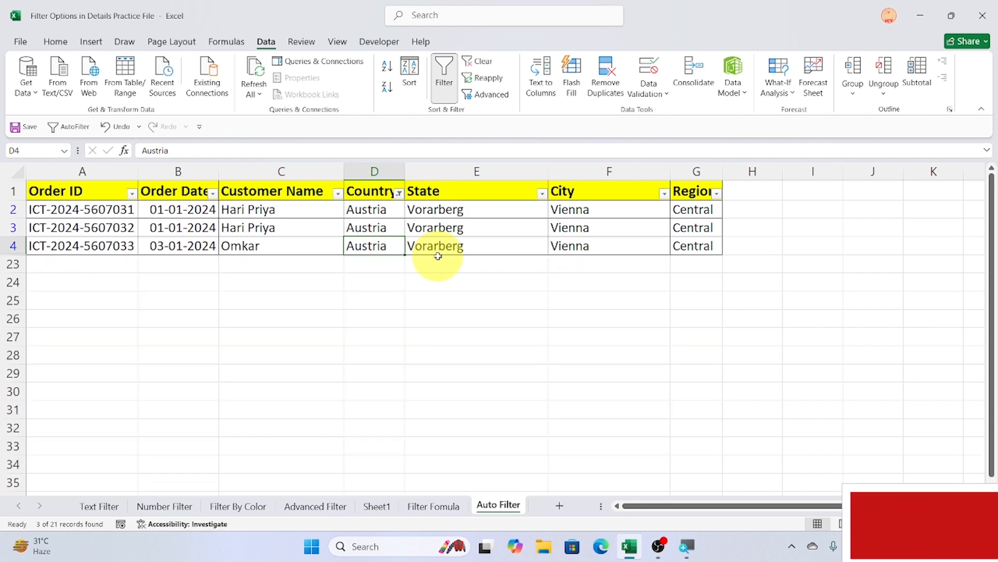
Clear the Austria filter from the Country column and use AutoFilter to show only the Germany orders
click(399, 193)
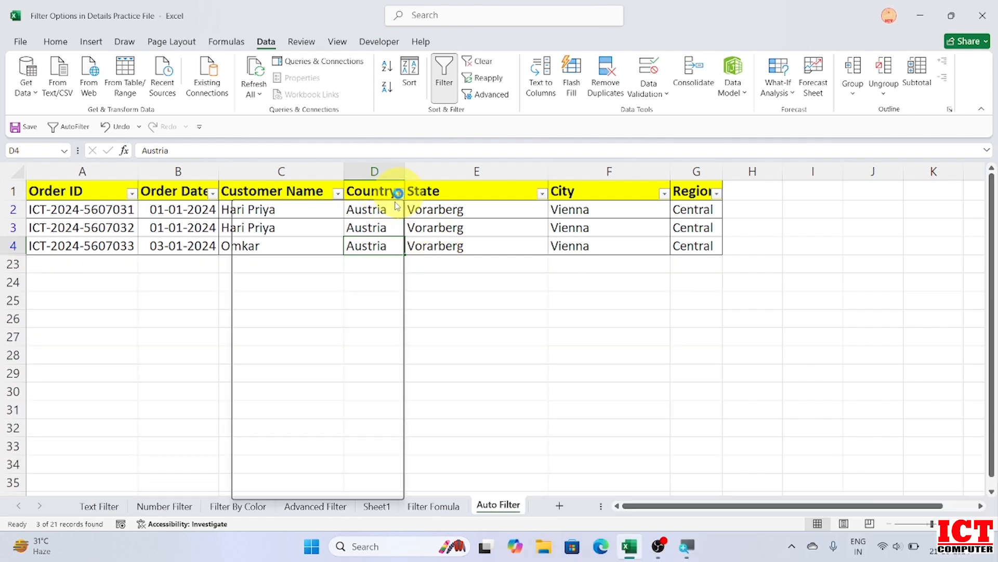
click(330, 289)
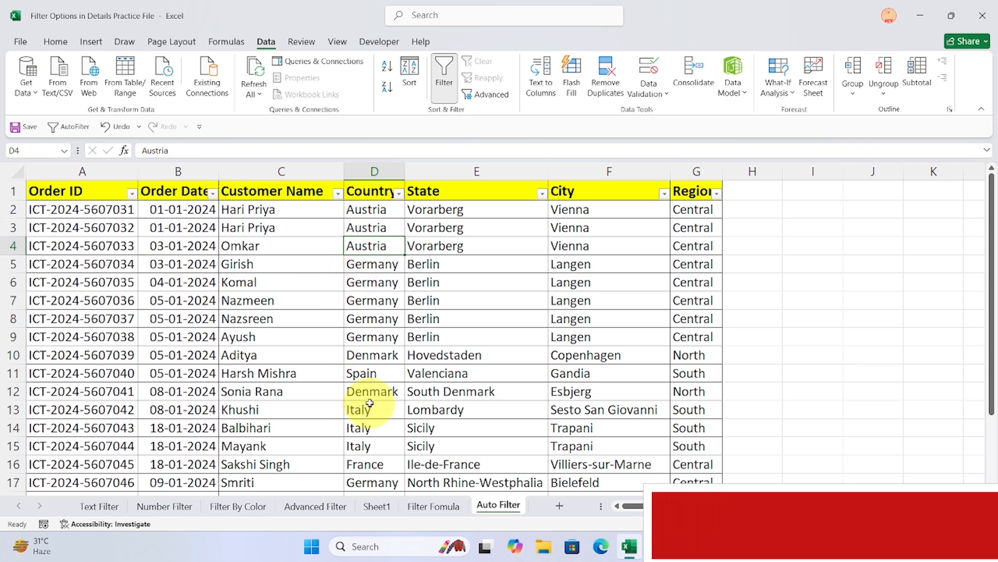
click(369, 319)
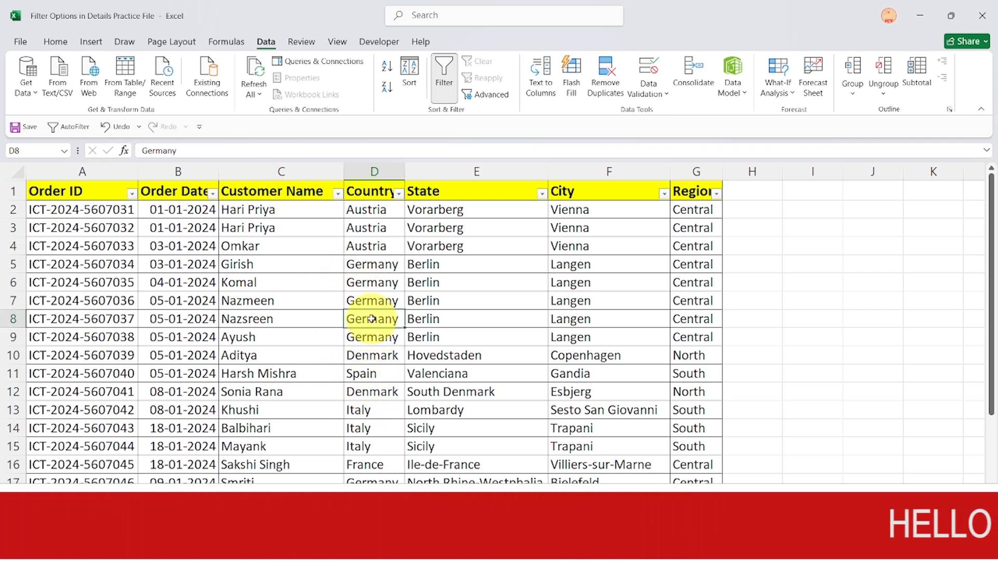
key(alt+2)
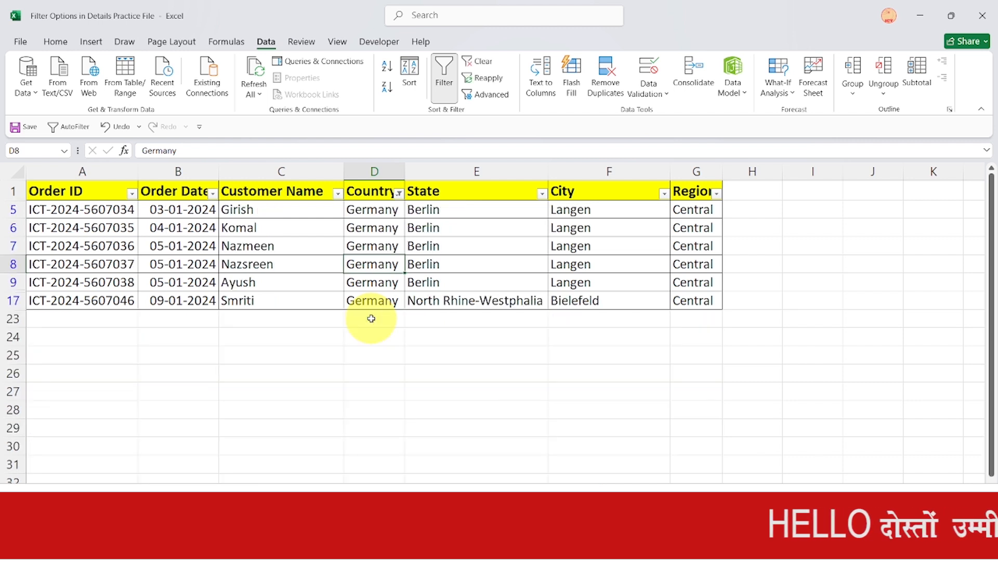
Clear the current Country filter and use AutoFilter to show only the Italy orders
click(398, 192)
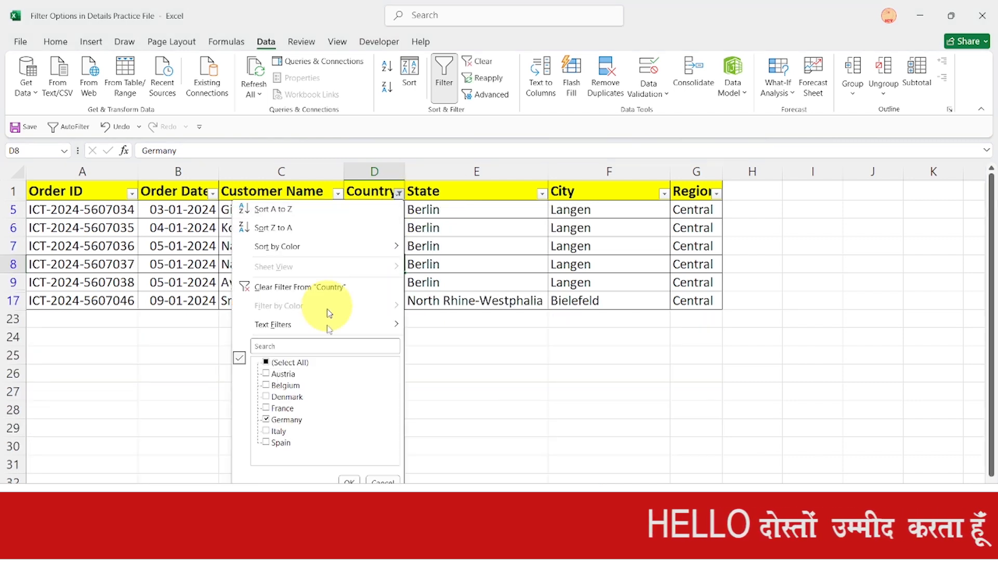
click(330, 284)
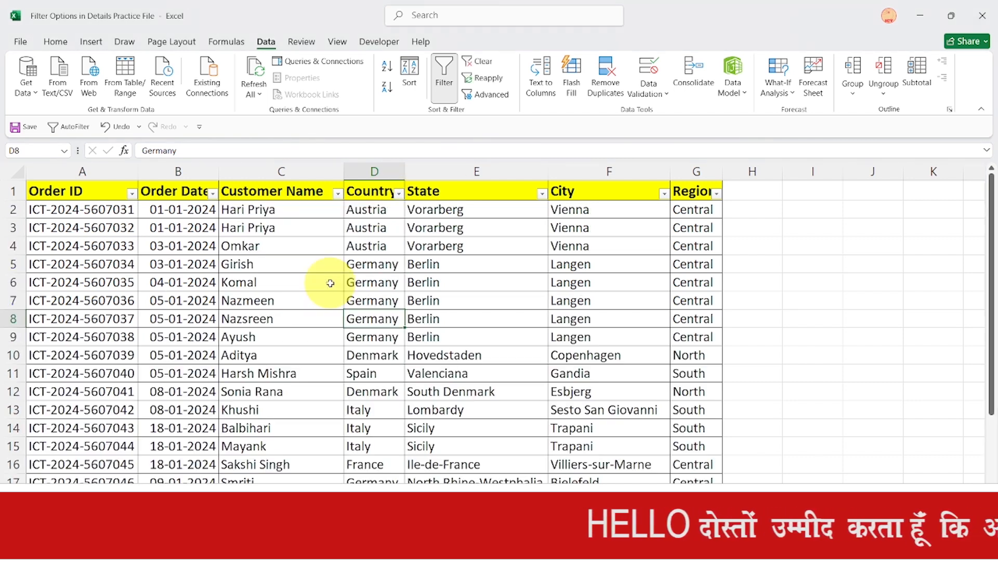
click(370, 423)
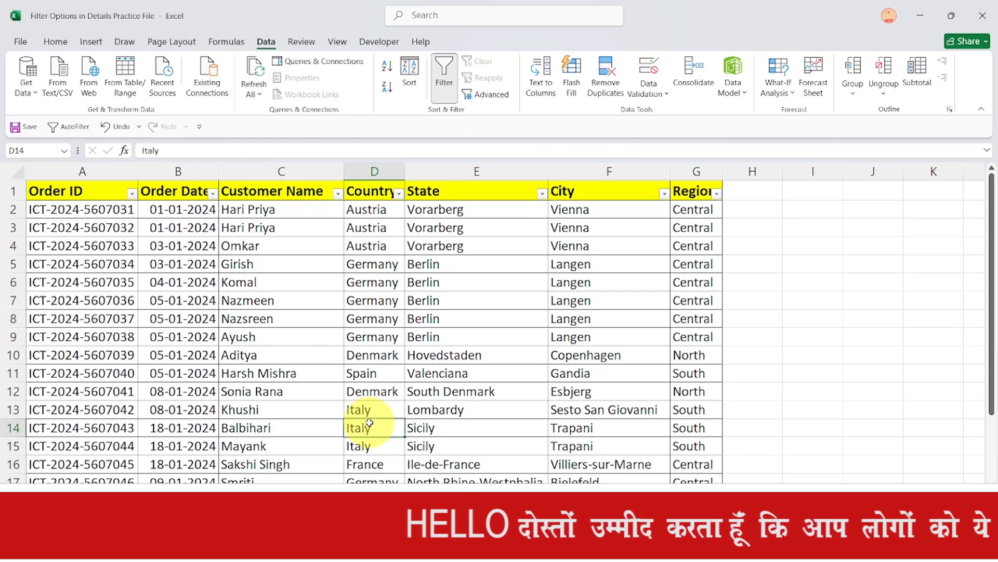
key(alt+2)
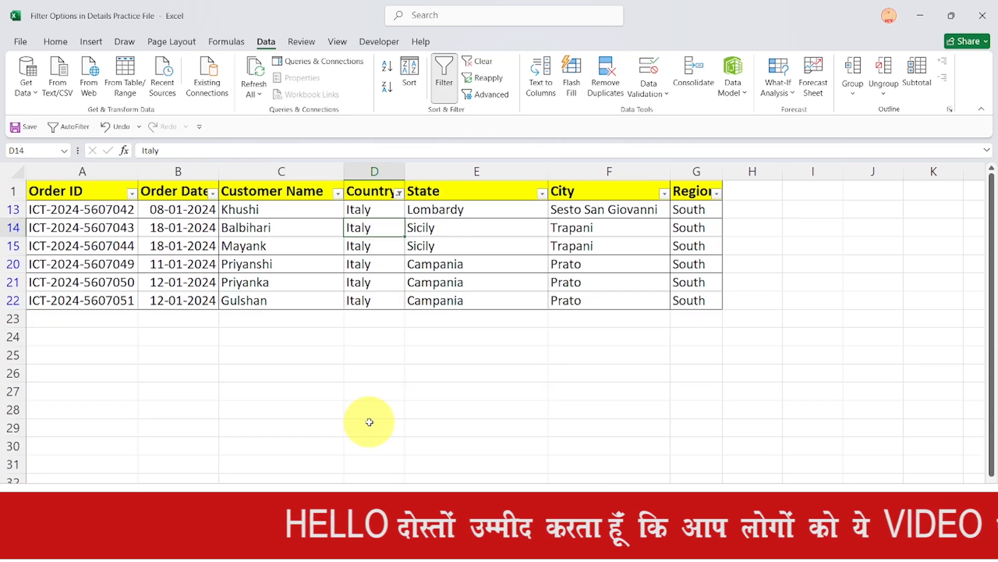